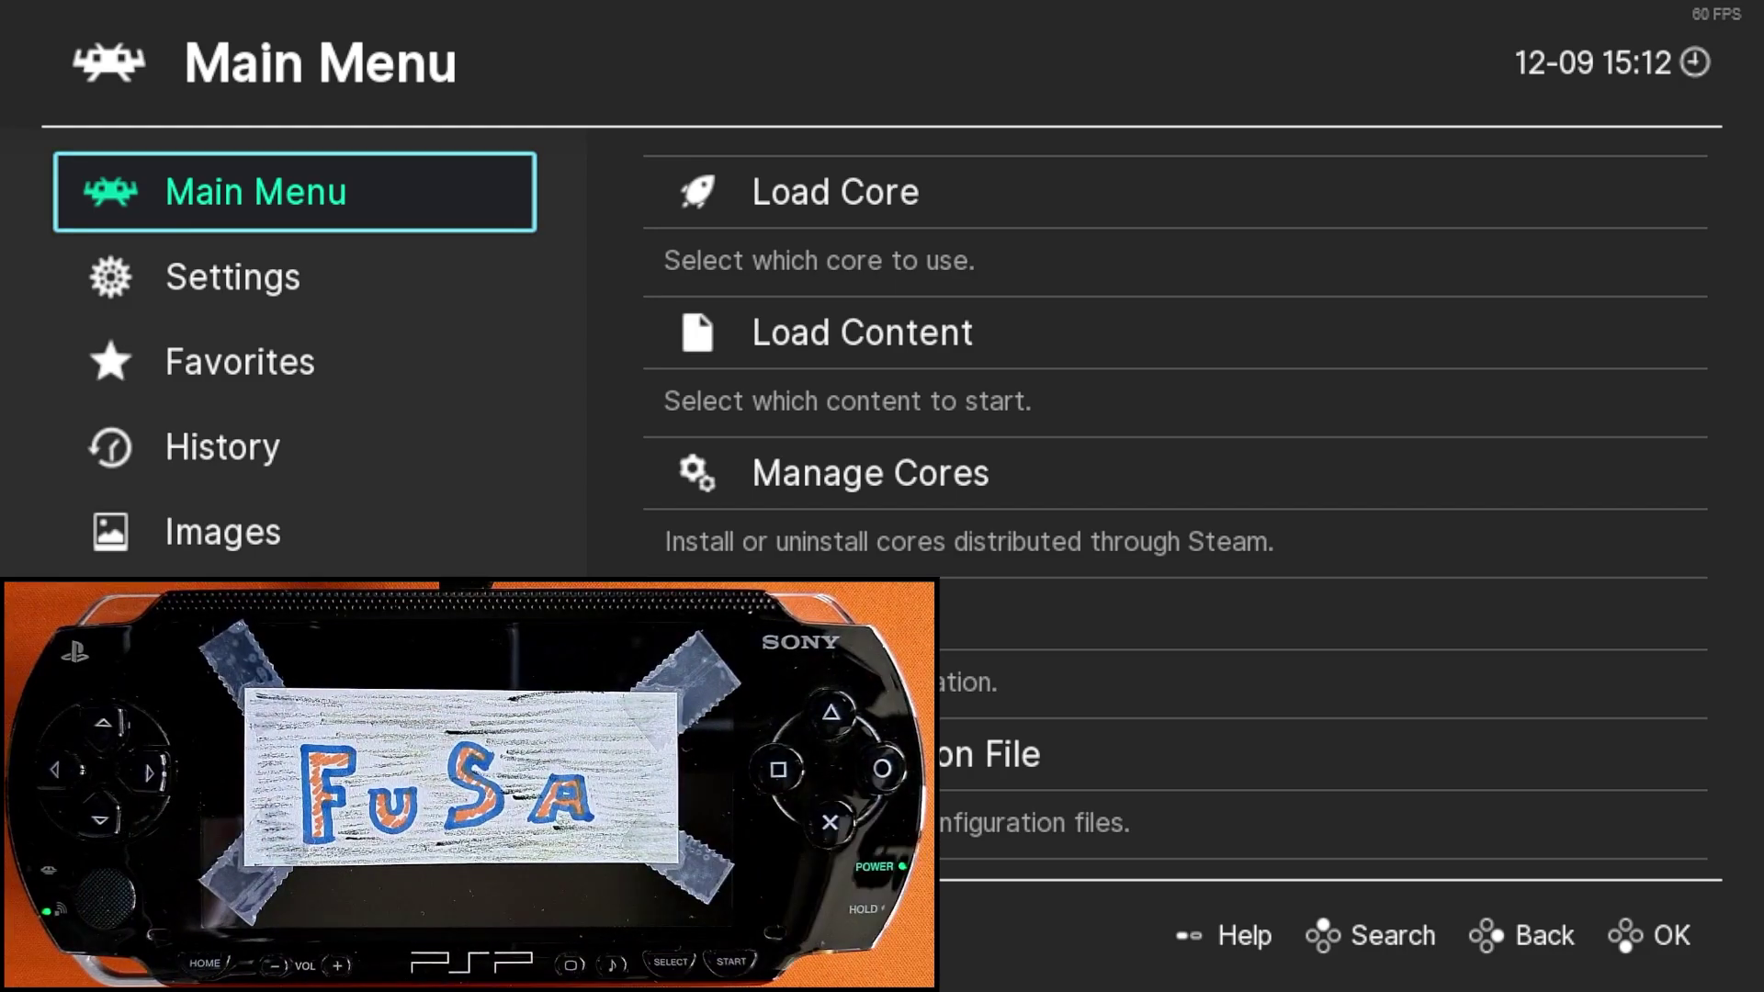
# Step: Browse RetroArch's Input settings down into the Port 1 controls
pyautogui.press('Down')
pyautogui.press('Right')
pyautogui.press('Down')
pyautogui.press('Down')
pyautogui.press('Down')
pyautogui.press('Return')
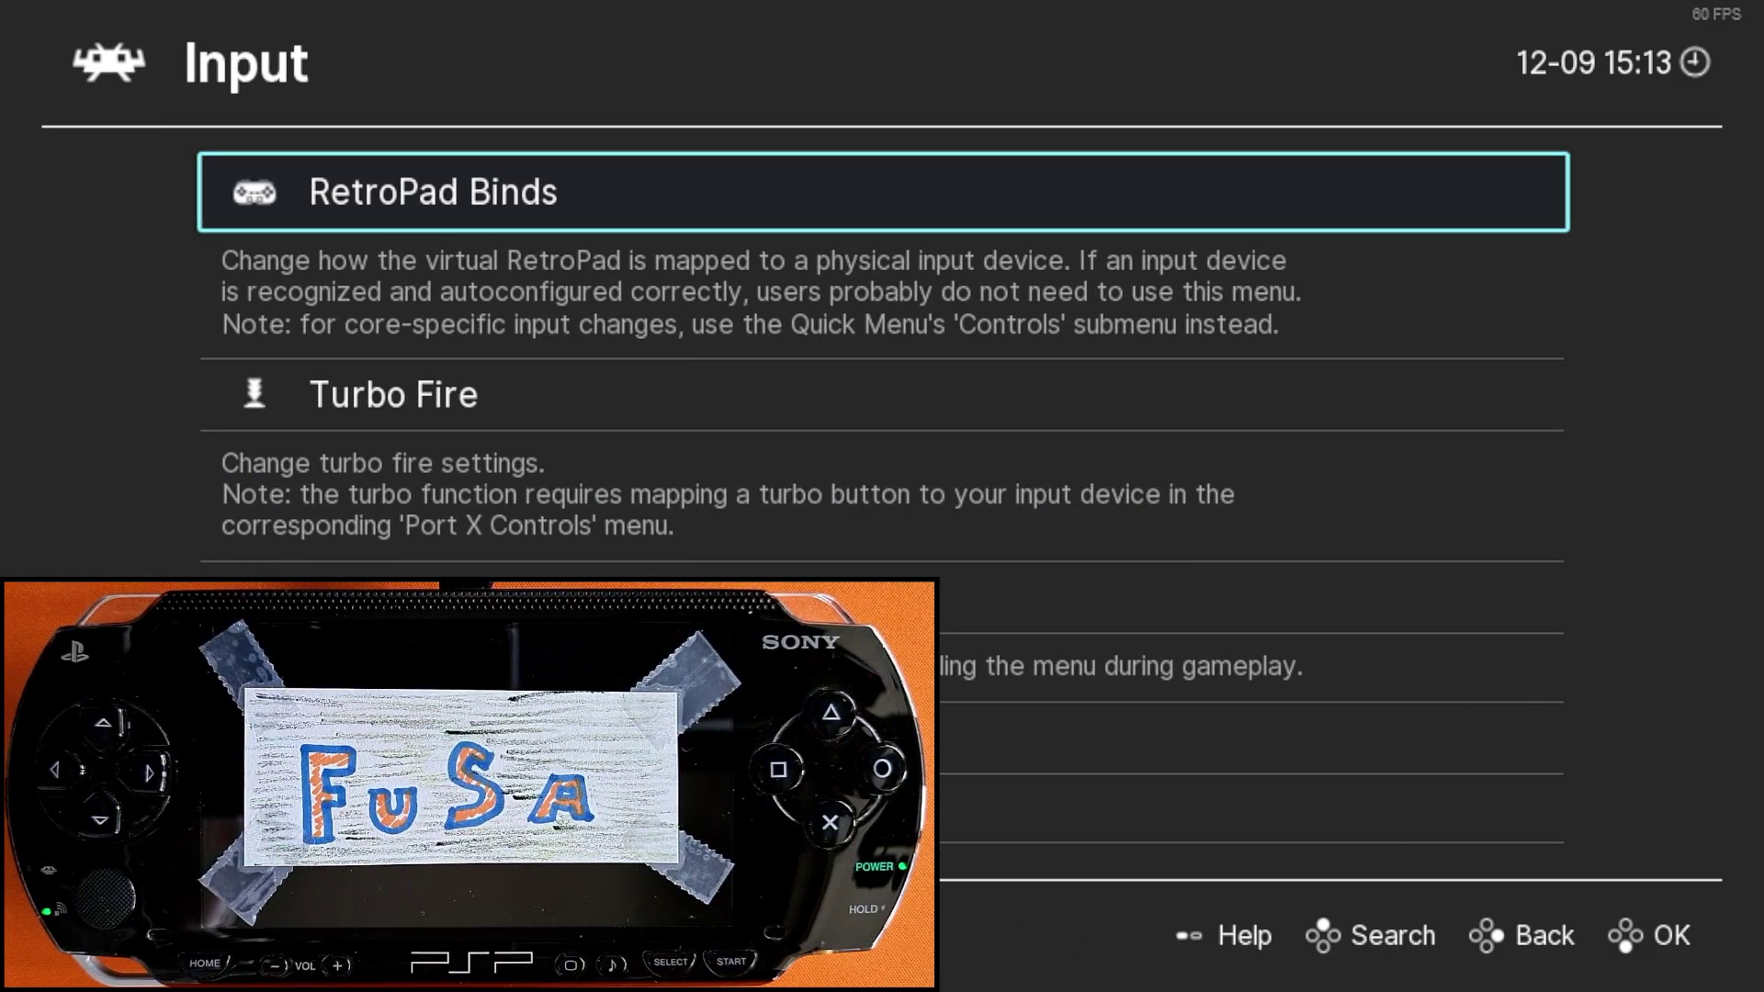
pyautogui.press('Return')
pyautogui.press('Return')
pyautogui.press('Down')
pyautogui.press('Down')
pyautogui.press('Down')
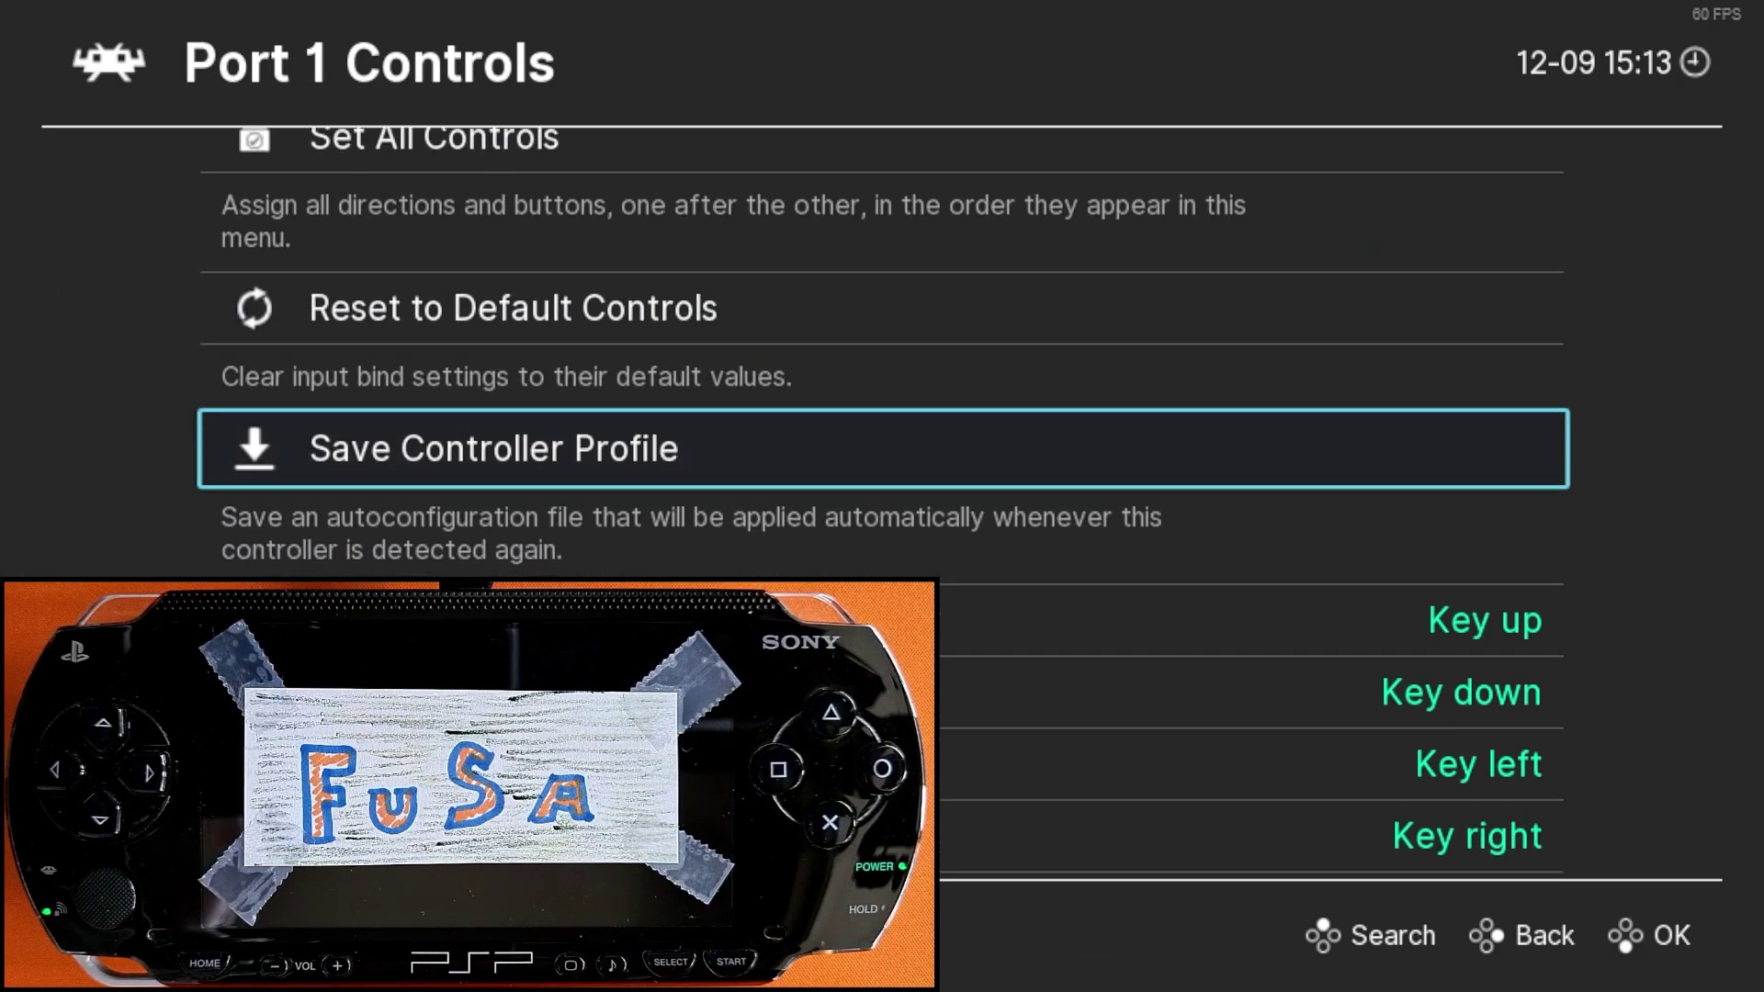
pyautogui.press('Down')
pyautogui.press('Return')
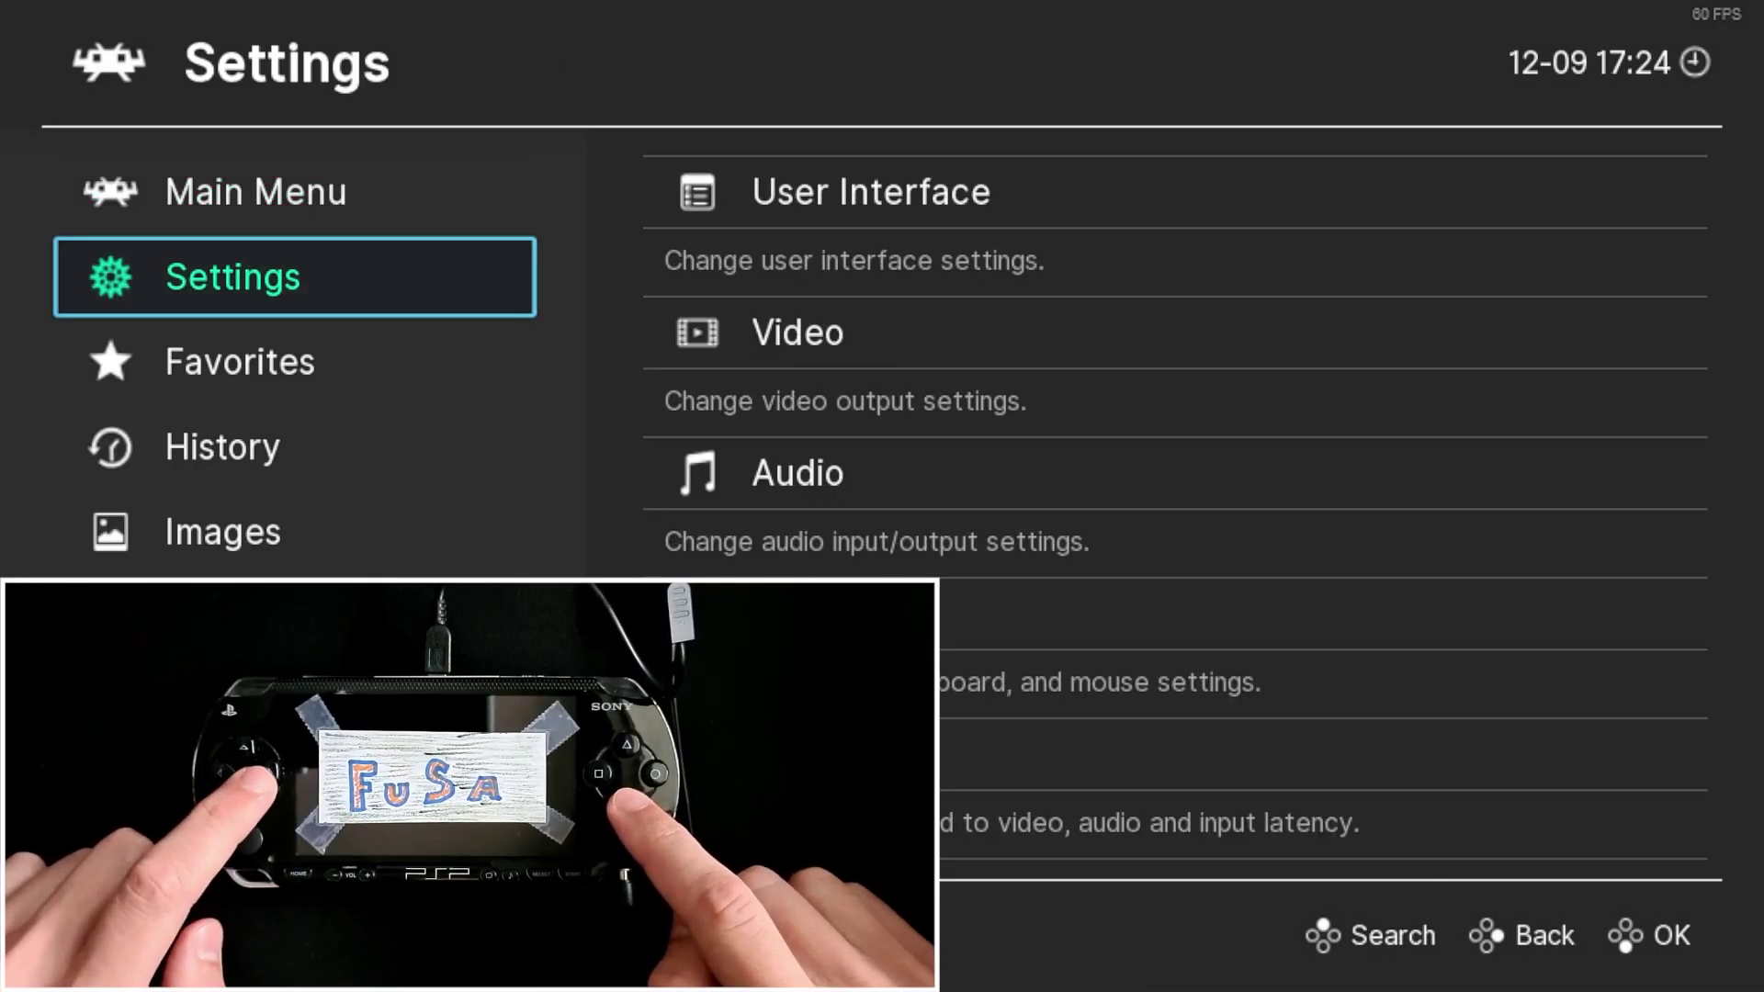
# Step: Bind PSP buttons to Hotkey Enable, Menu Toggle, Save State and Load State under Input > Hotkeys
pyautogui.press('Right')
pyautogui.press('Down')
pyautogui.press('Down')
pyautogui.press('Down')
pyautogui.press('Return')
pyautogui.press('Down')
pyautogui.press('Down')
pyautogui.press('Down')
pyautogui.press('Return')
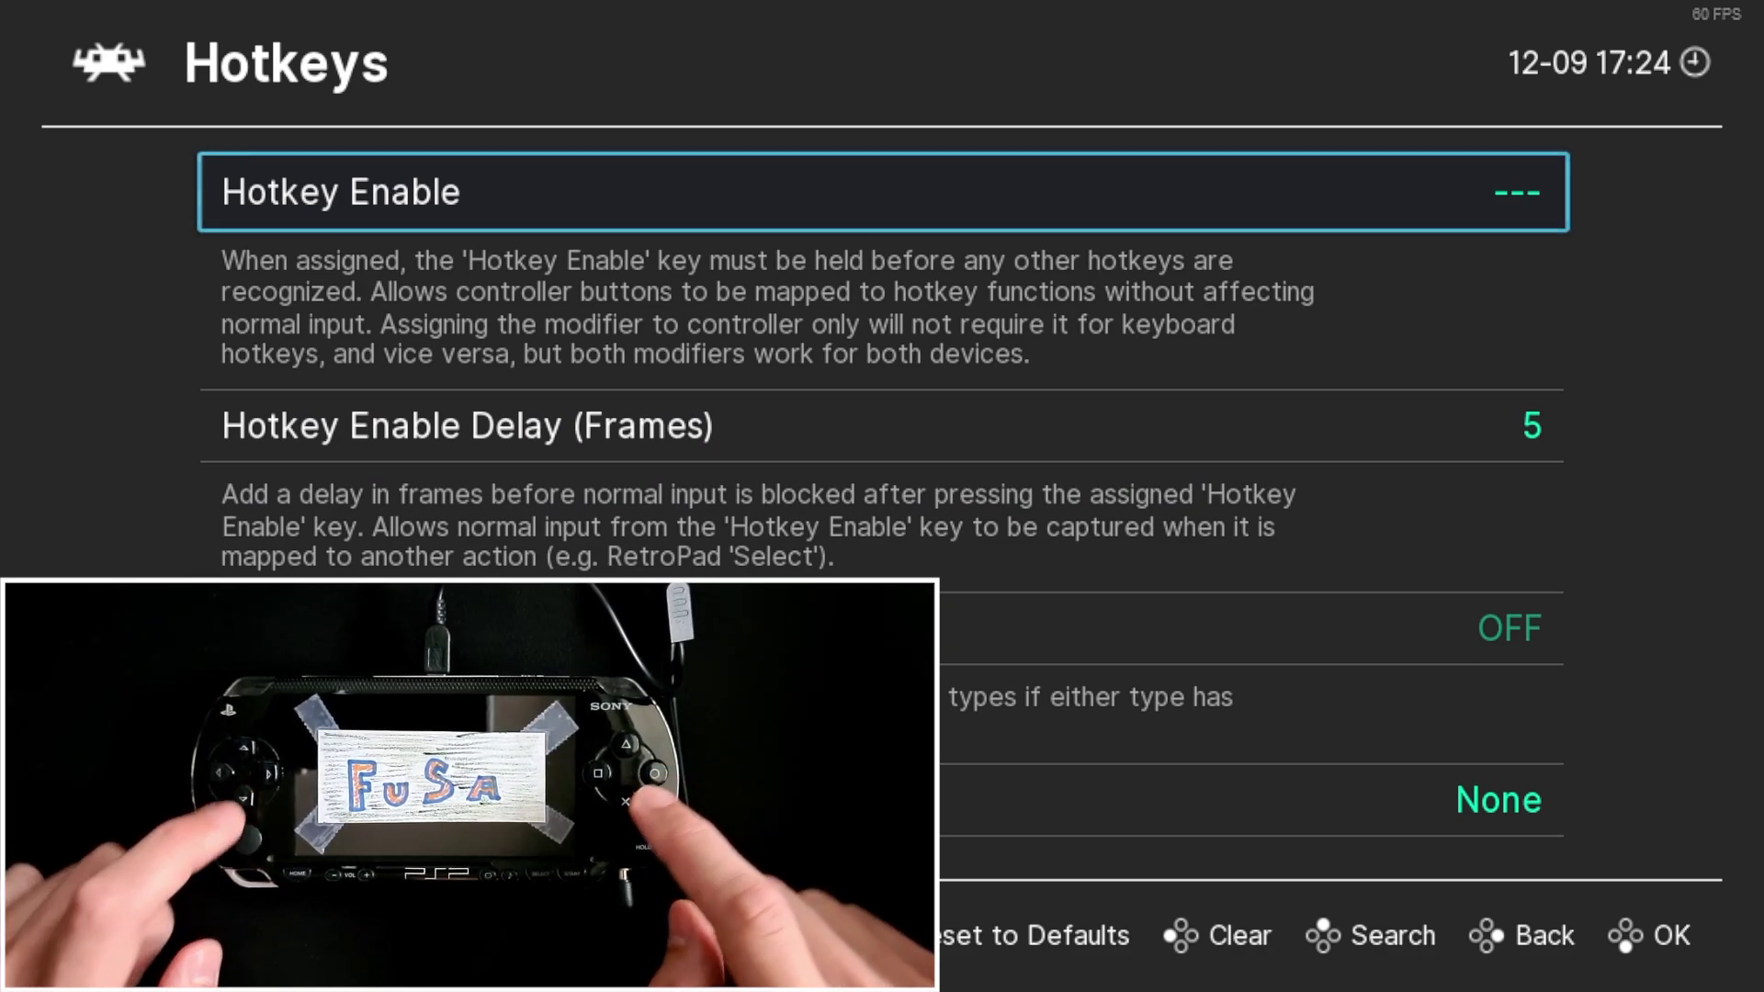
pyautogui.press('Return')
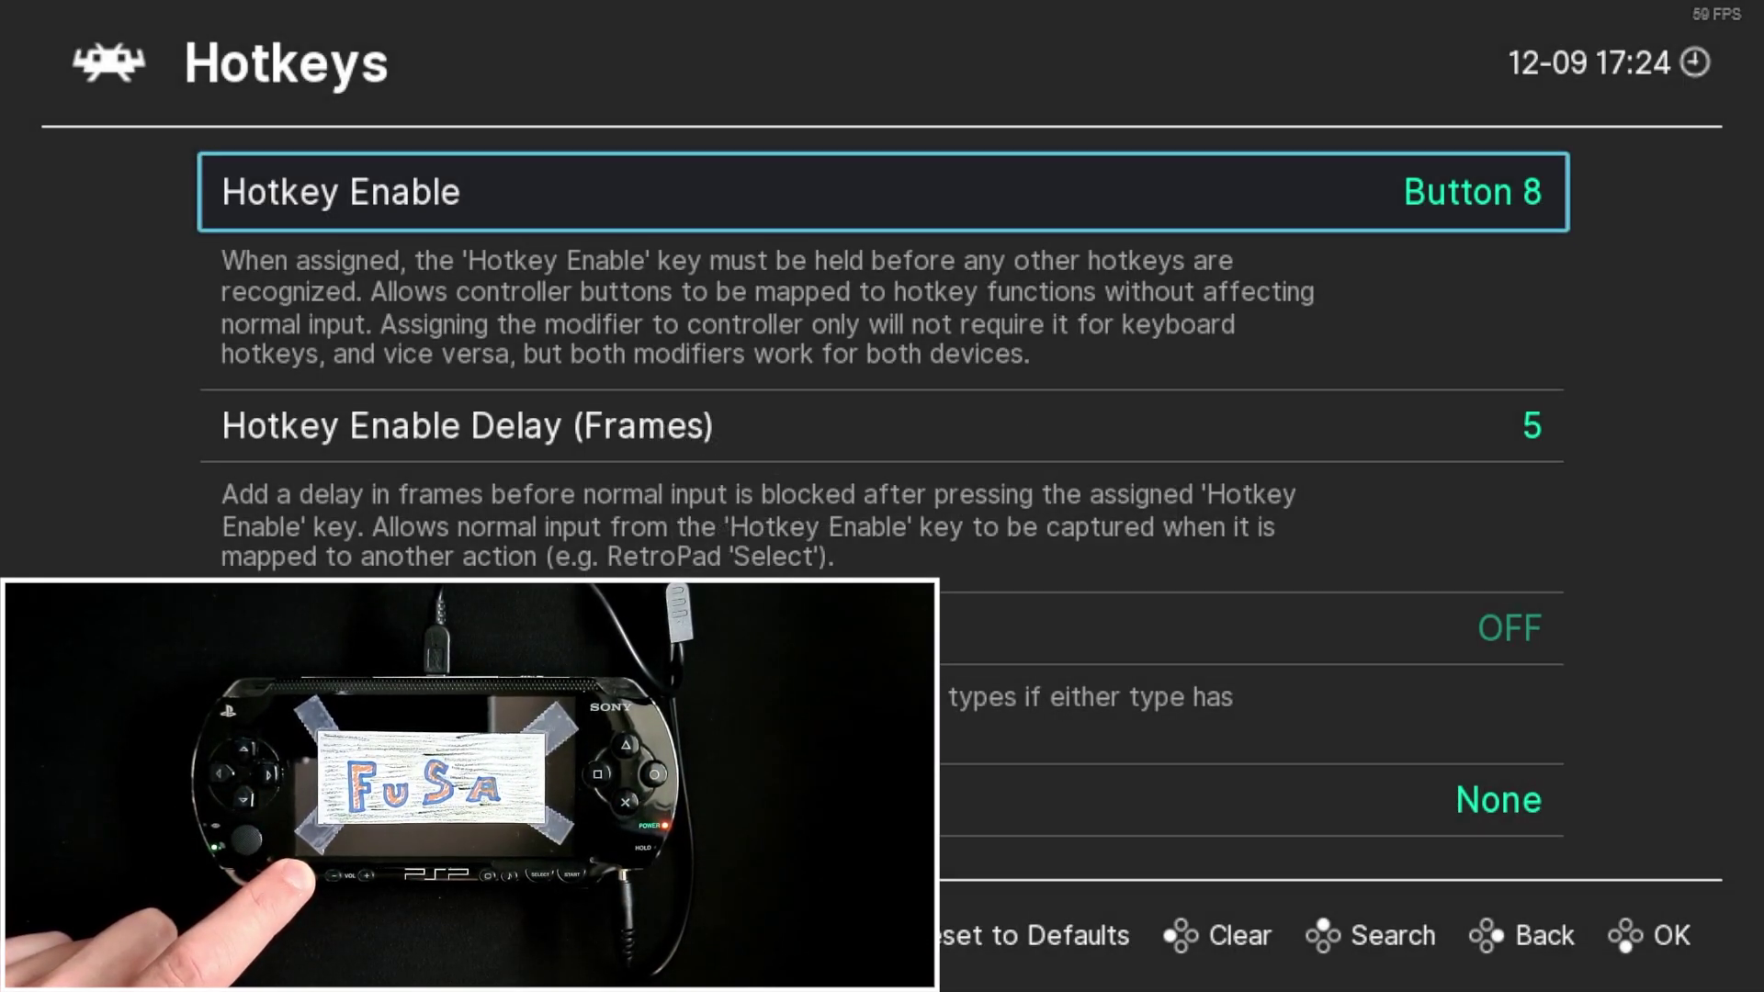
pyautogui.press('Down')
pyautogui.press('Down')
pyautogui.press('Down')
pyautogui.press('Return')
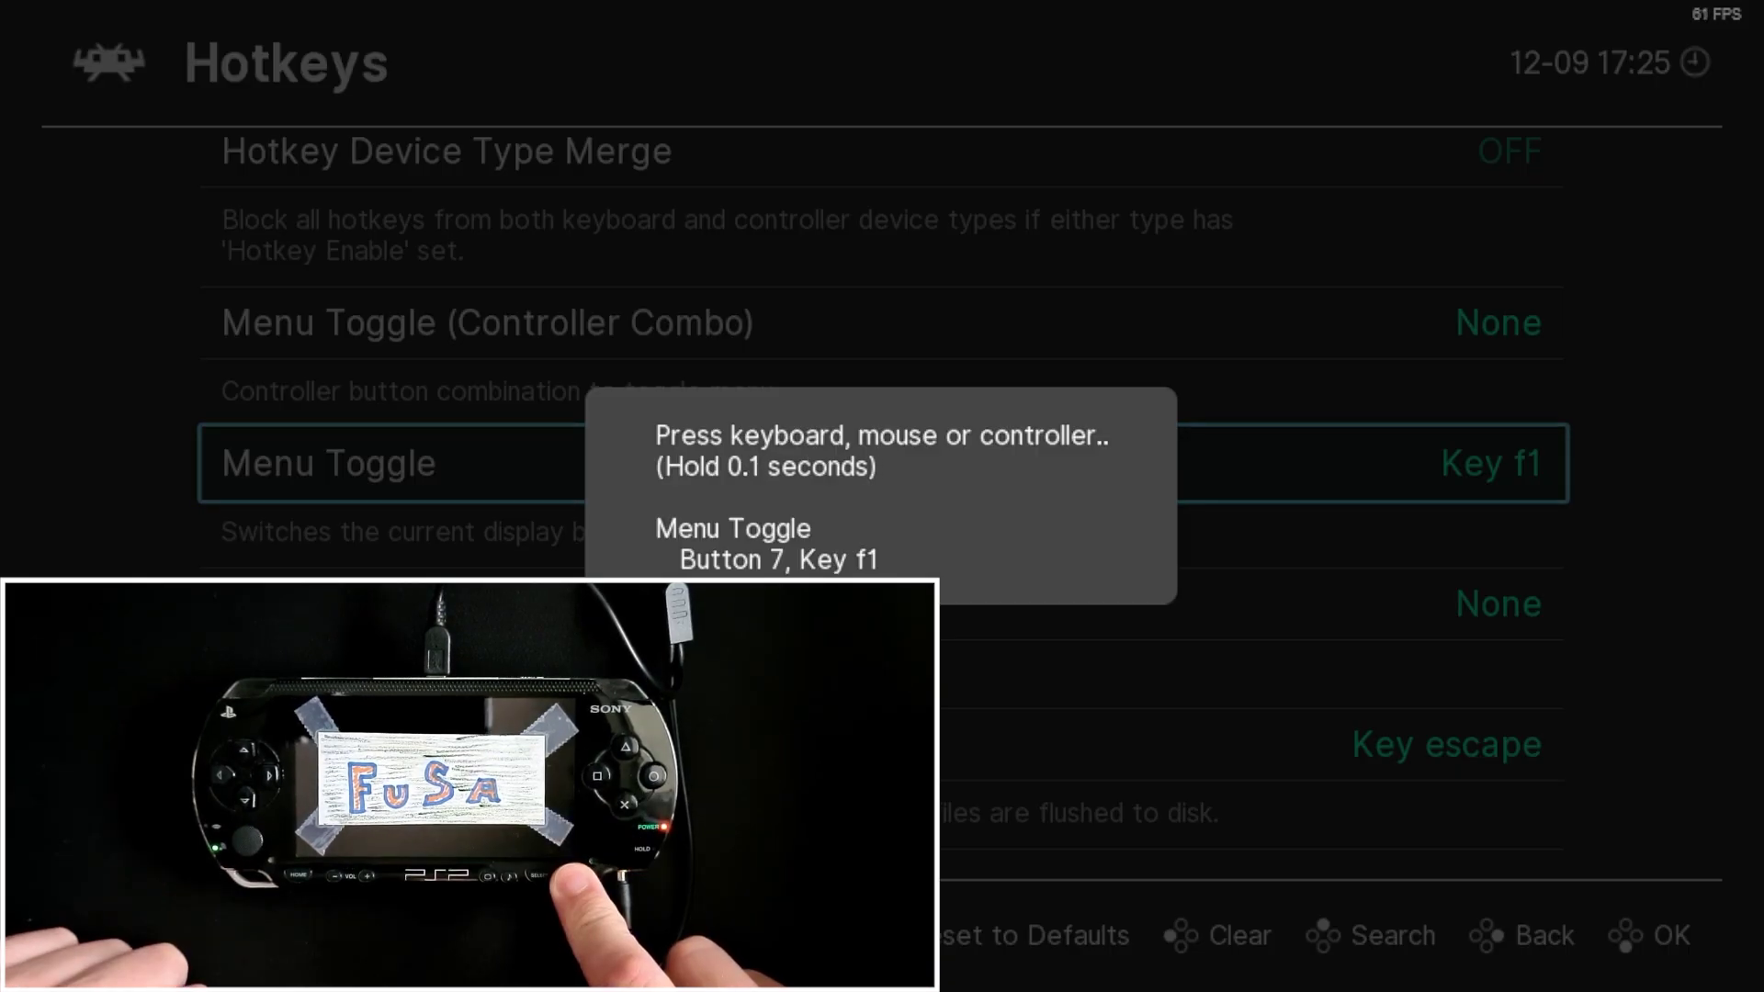
pyautogui.press('Down')
pyautogui.press('Down')
pyautogui.press('Down')
pyautogui.press('Return')
pyautogui.press('Up')
pyautogui.press('Return')
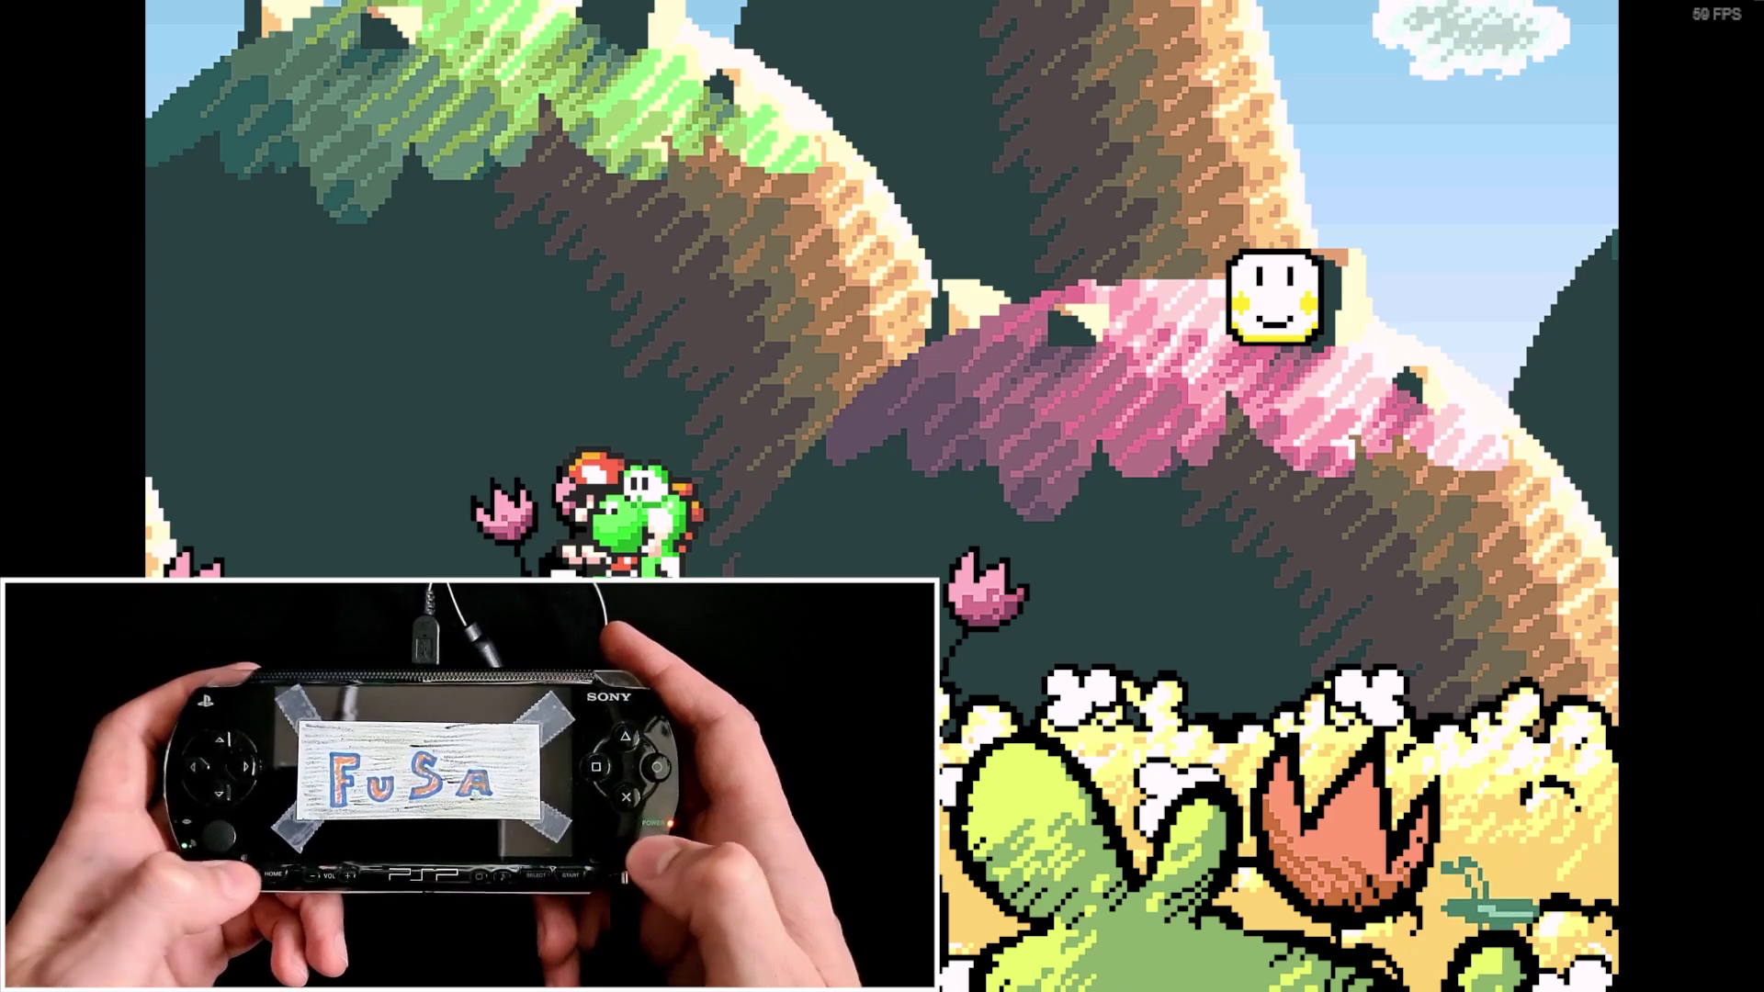
# Step: Resume Yoshi's Island from the Quick Menu and launch x360ce.exe from its folder
pyautogui.press('F1')
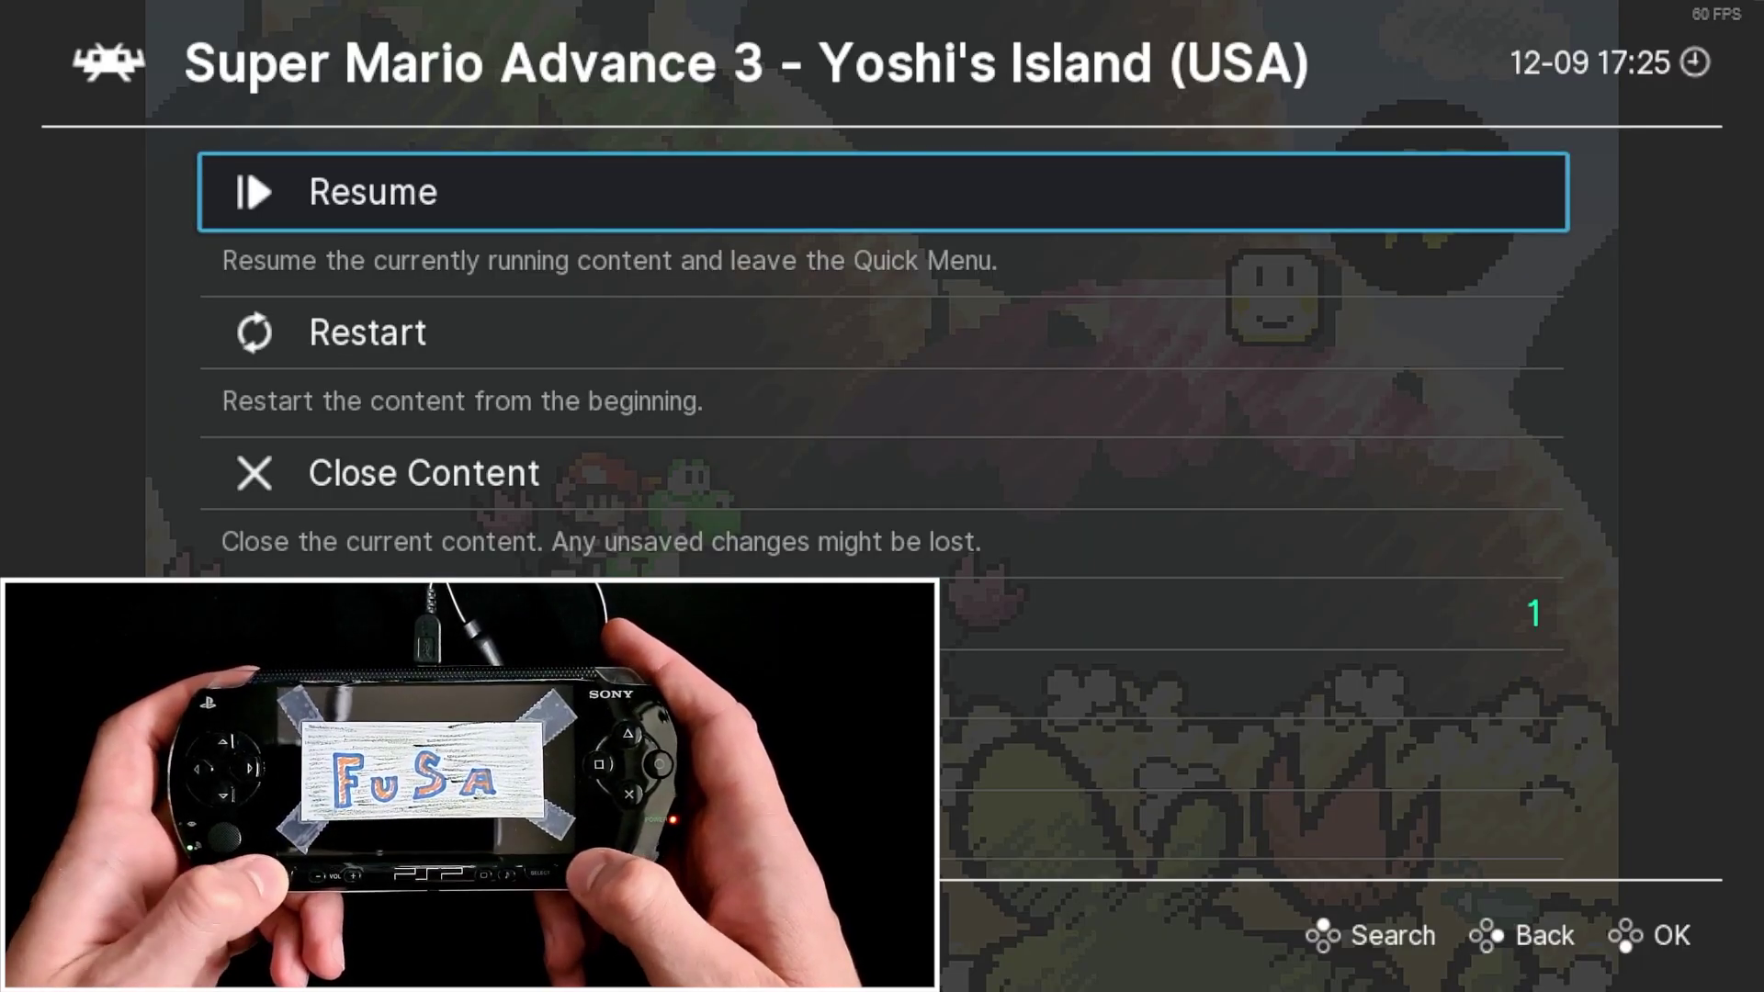
pyautogui.press('Return')
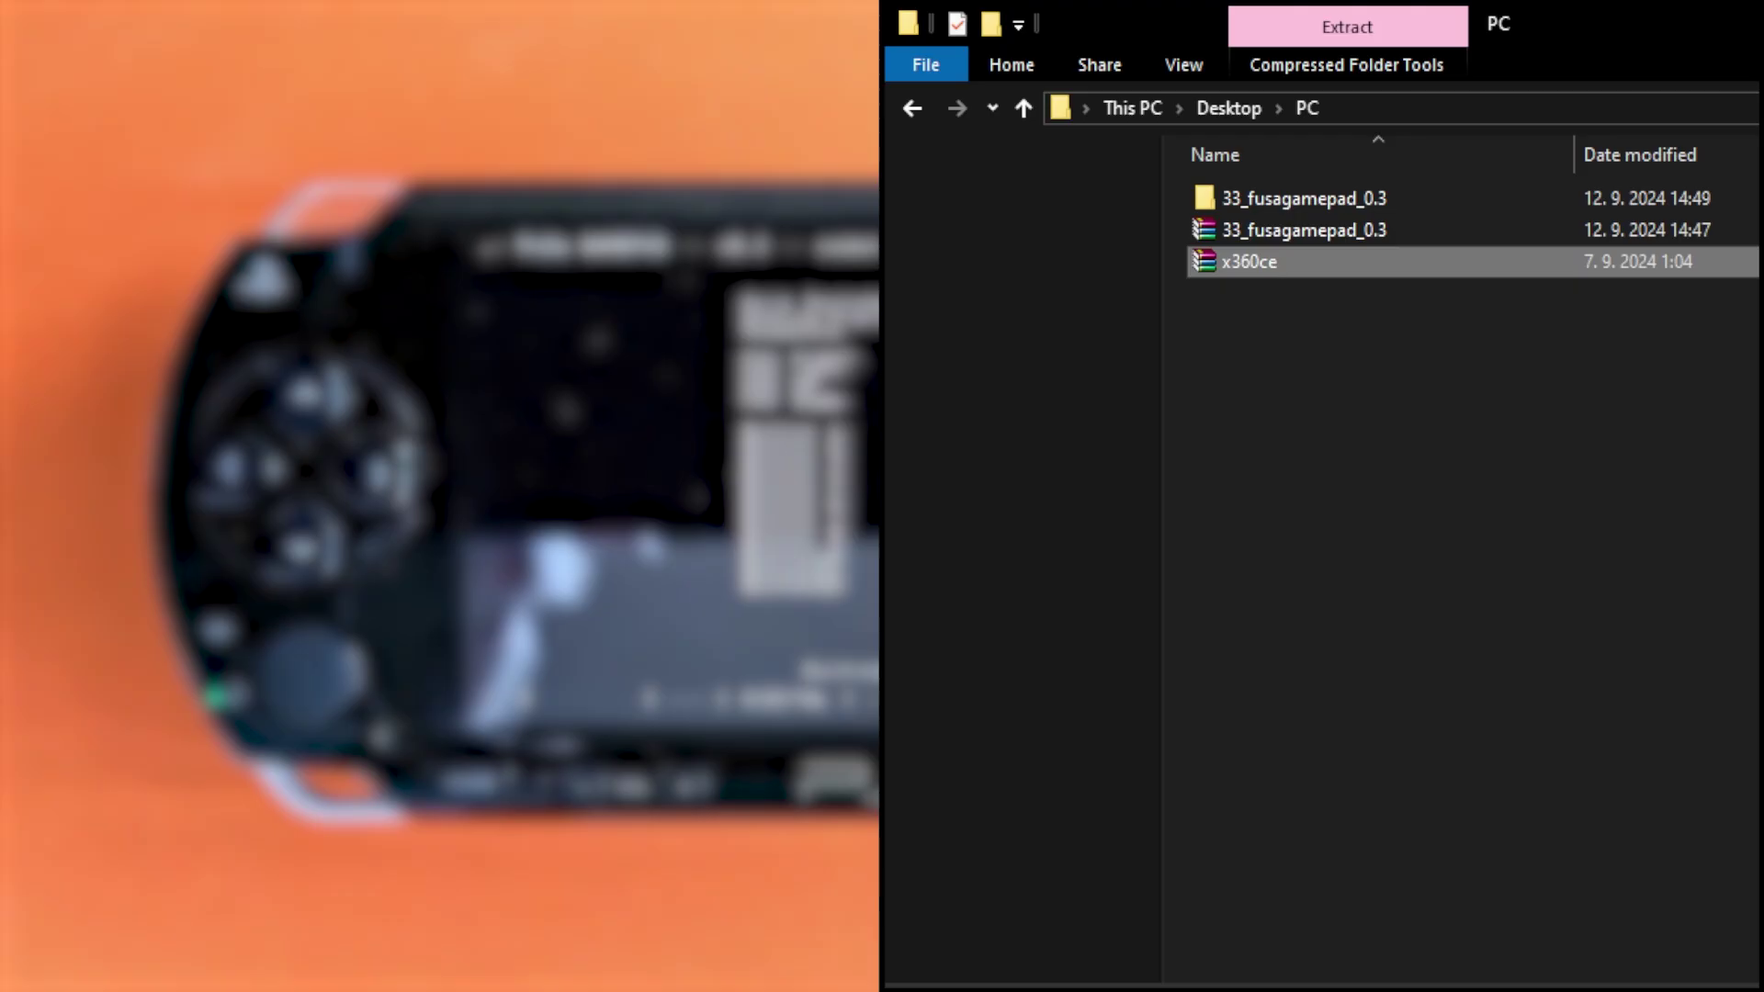
pyautogui.doubleClick(1247, 230)
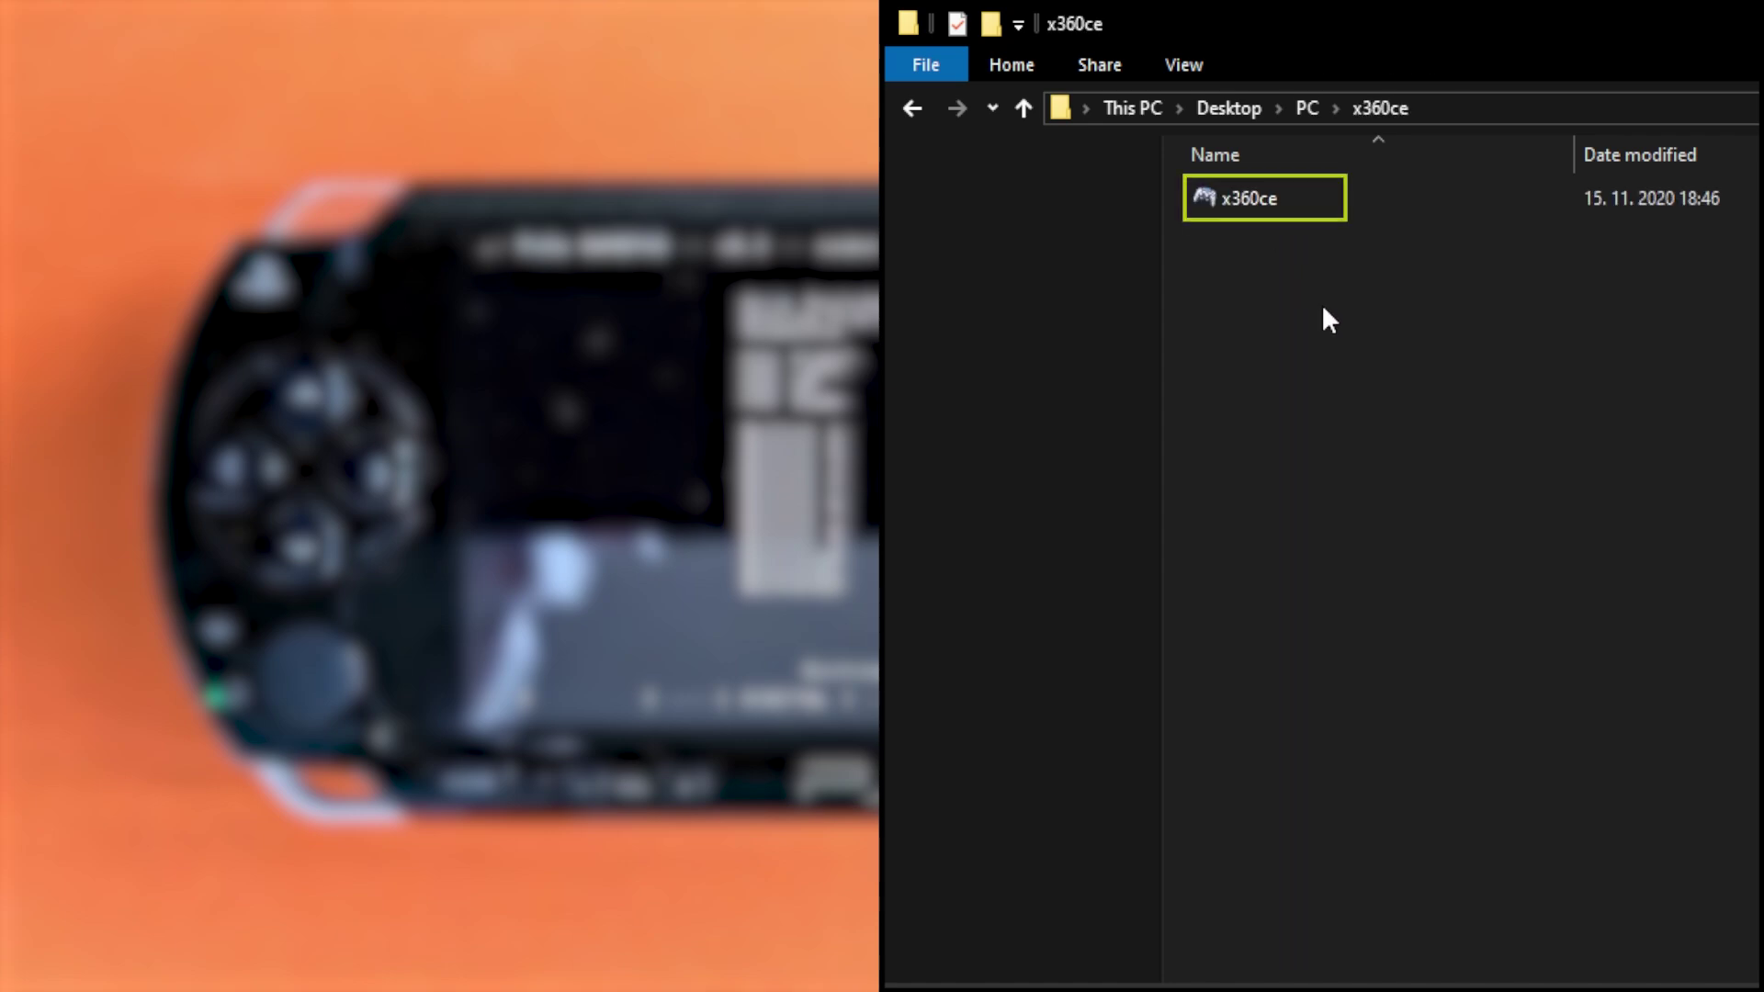
pyautogui.doubleClick(1247, 207)
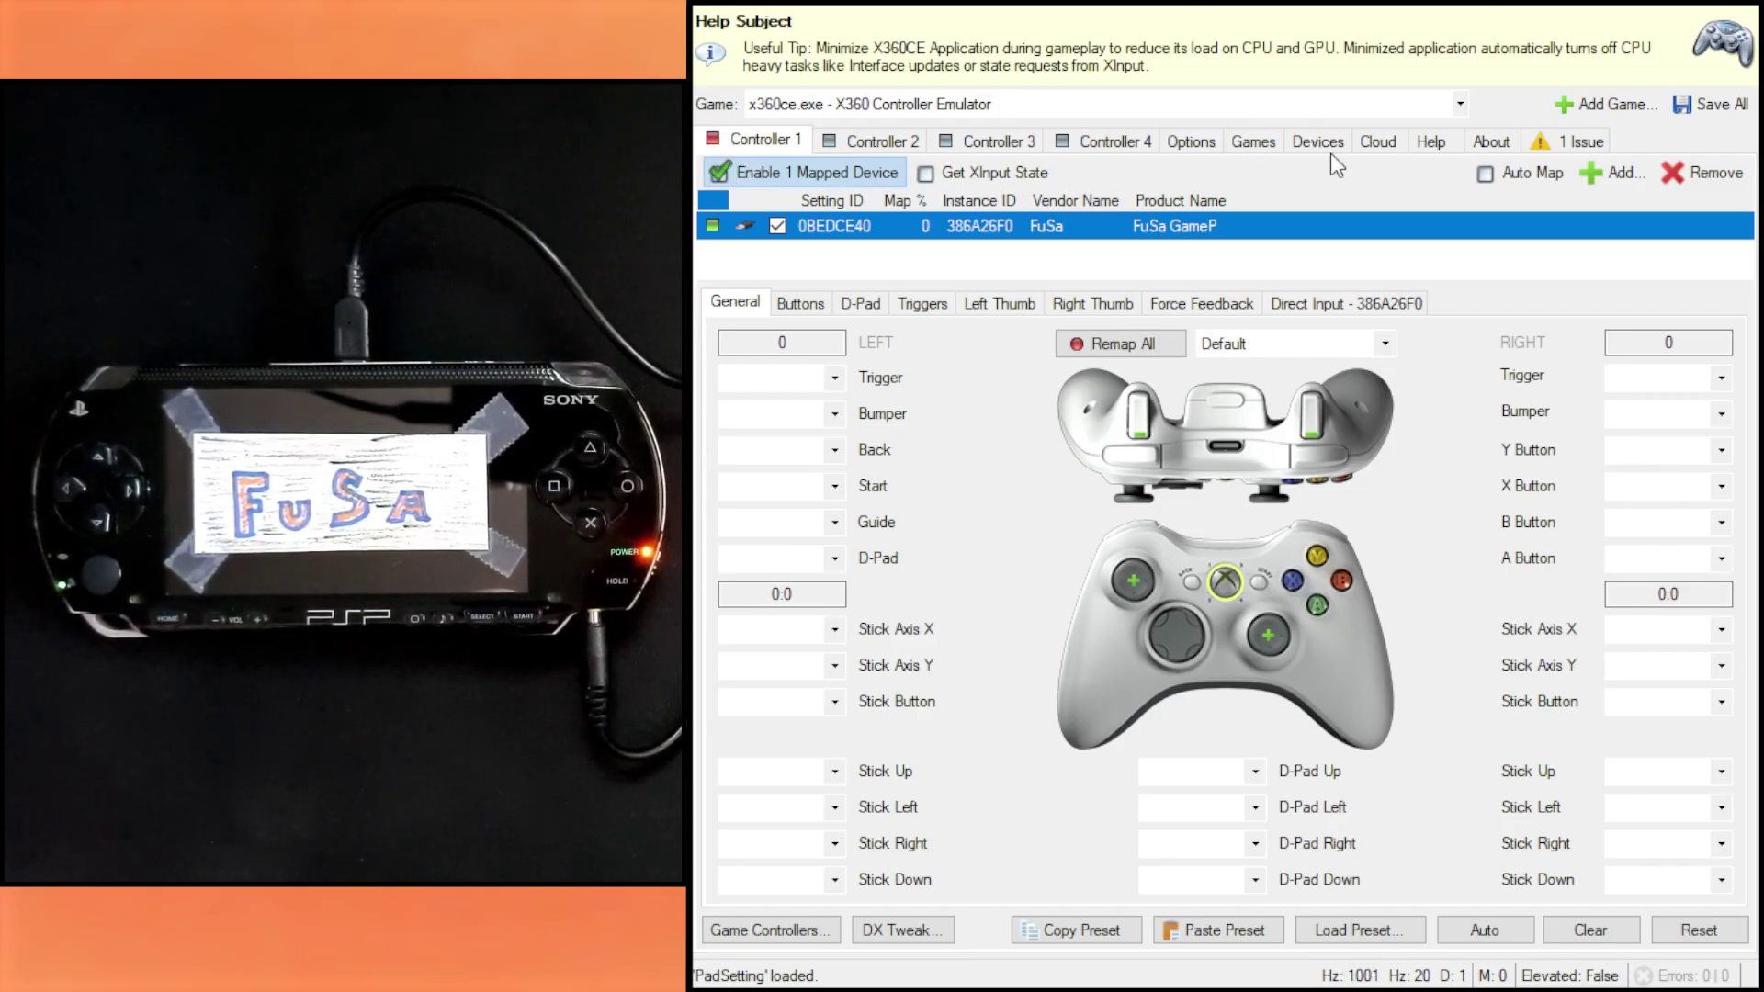
# Step: Install the Virtual Gamepad Emulation Bus from x360ce's Options > Virtual Device
pyautogui.click(1190, 141)
pyautogui.click(852, 172)
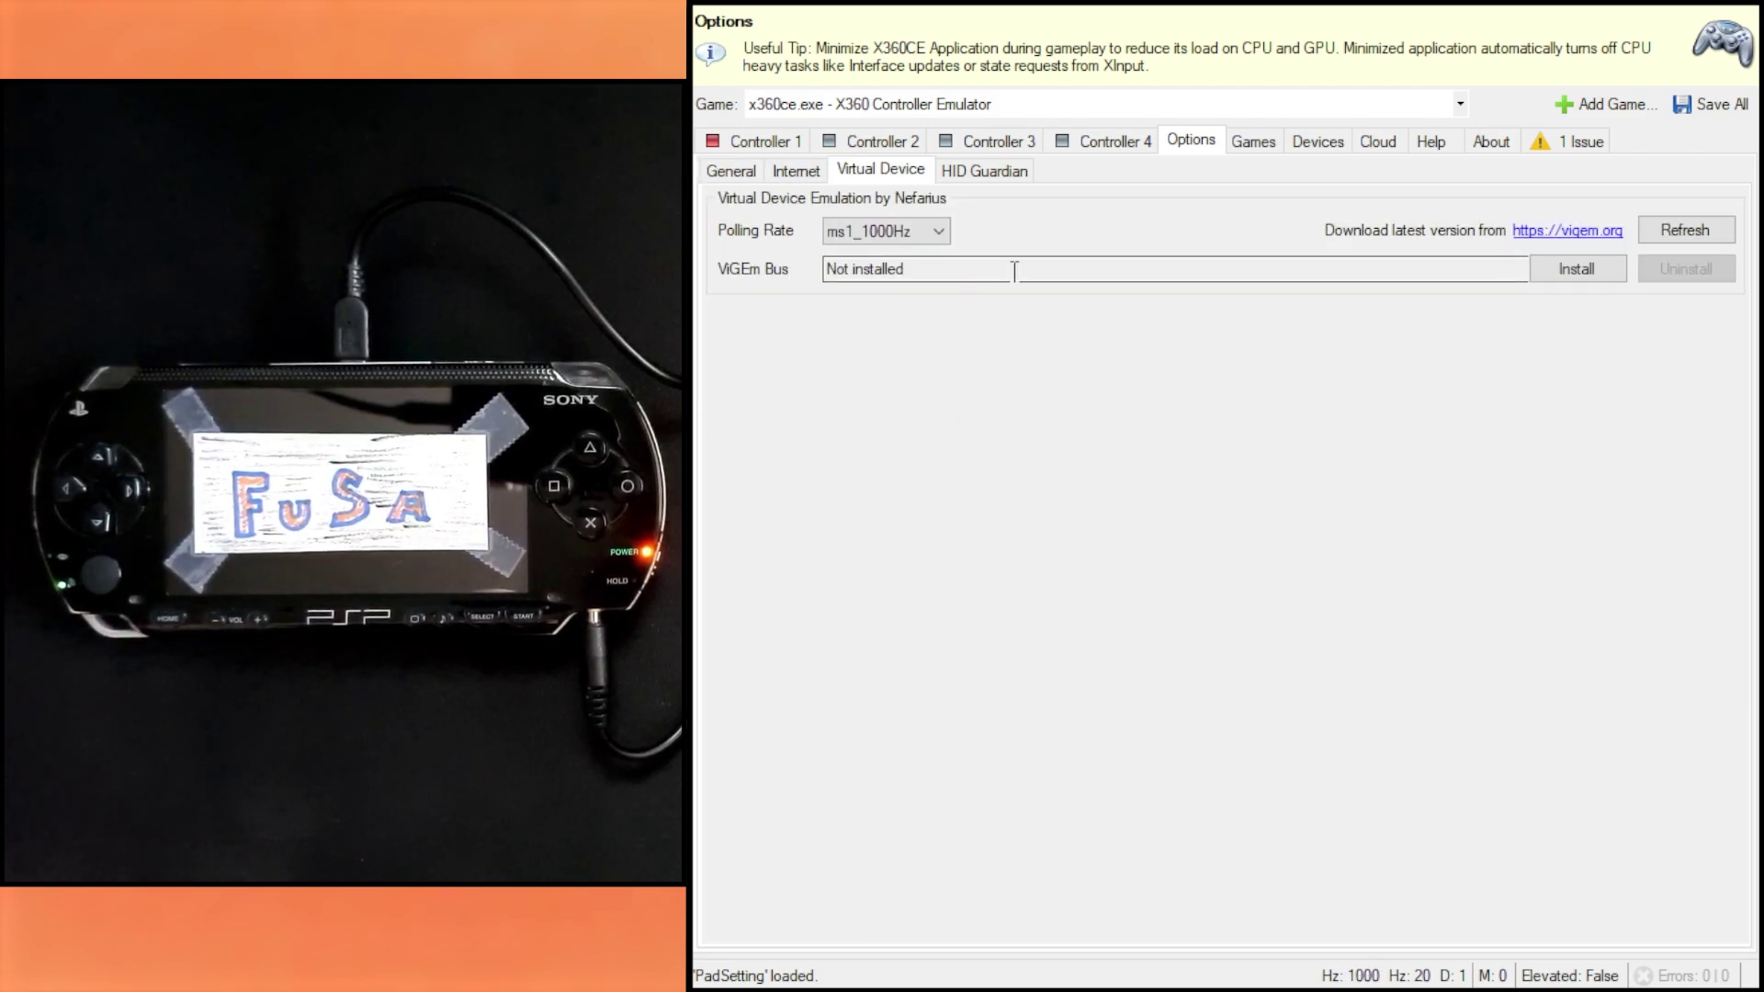
pyautogui.click(1561, 269)
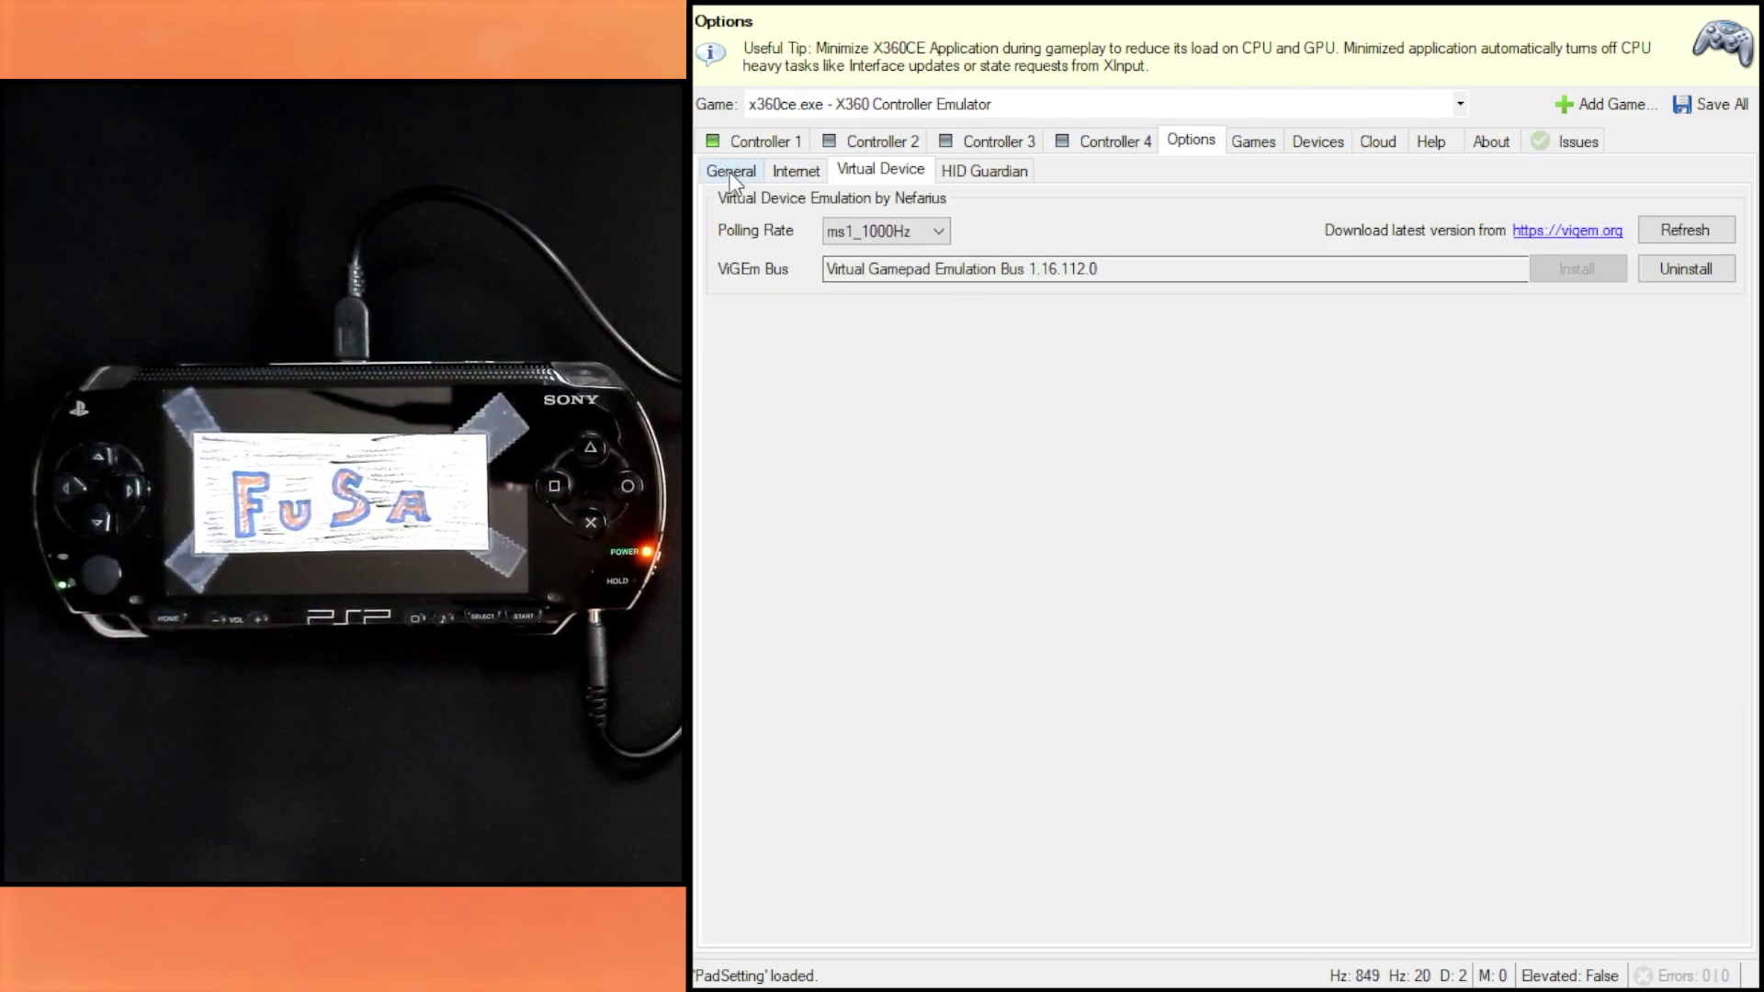
# Step: Record PSP inputs on Controller 1 for the left trigger, buttons and right-stick vertical axis
pyautogui.click(762, 146)
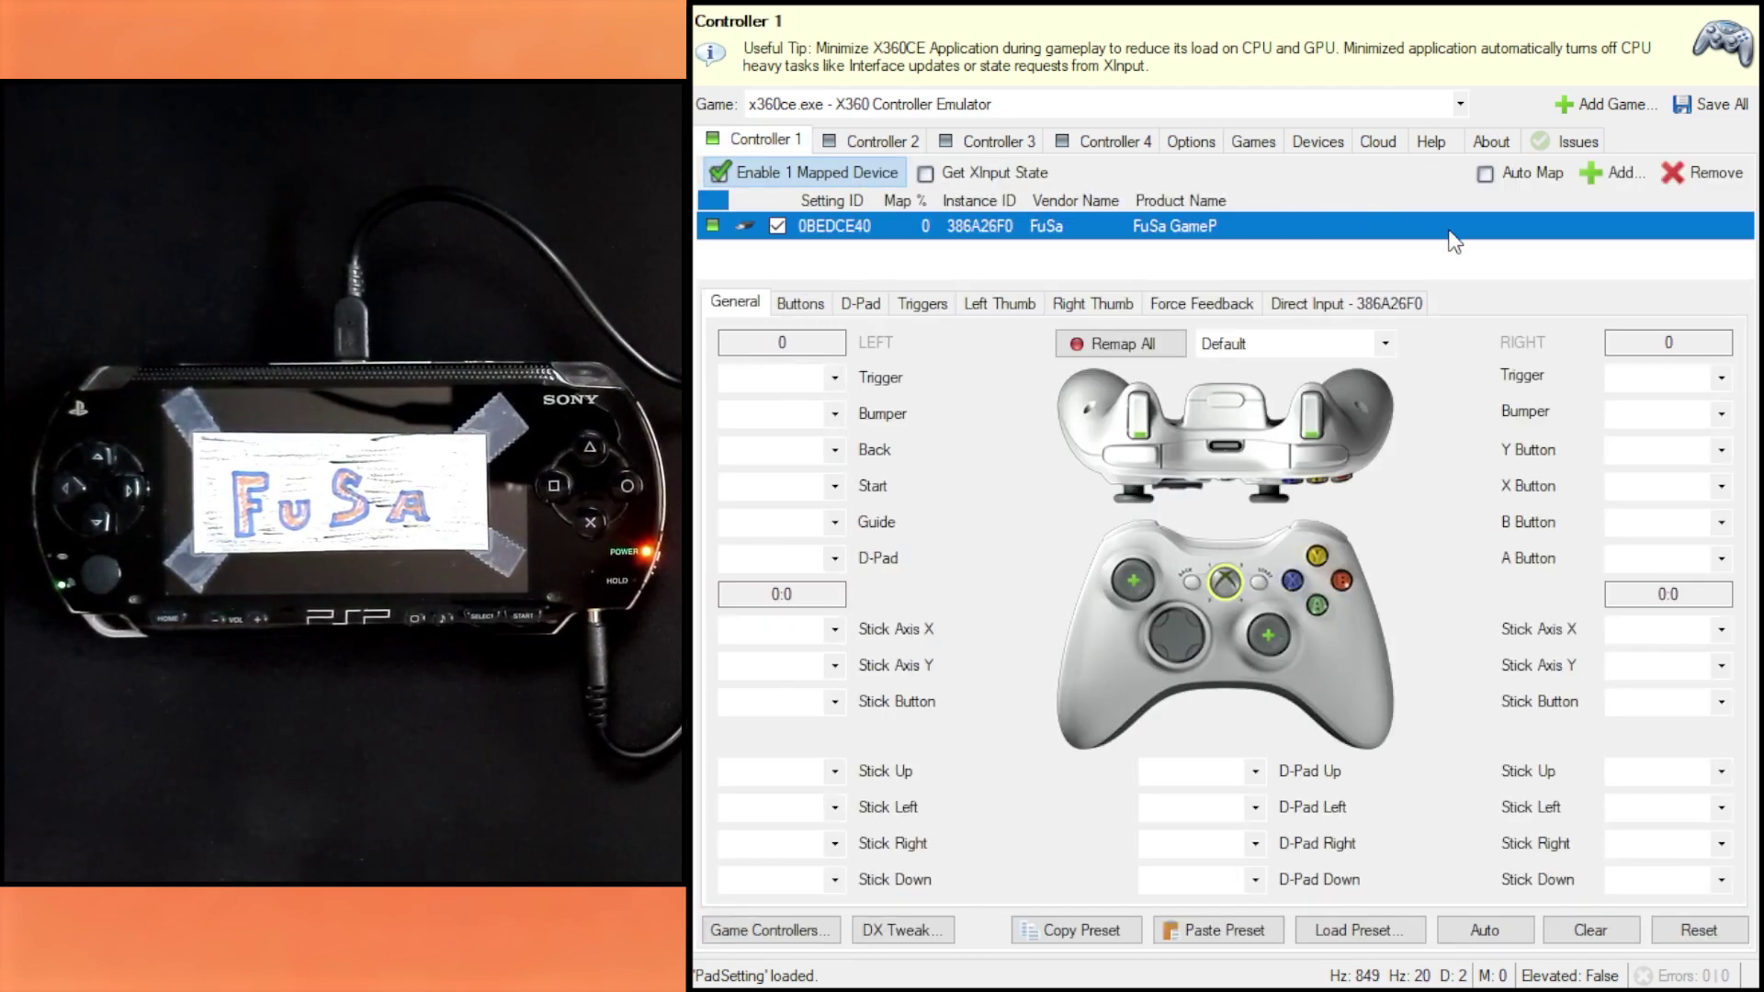
pyautogui.click(835, 380)
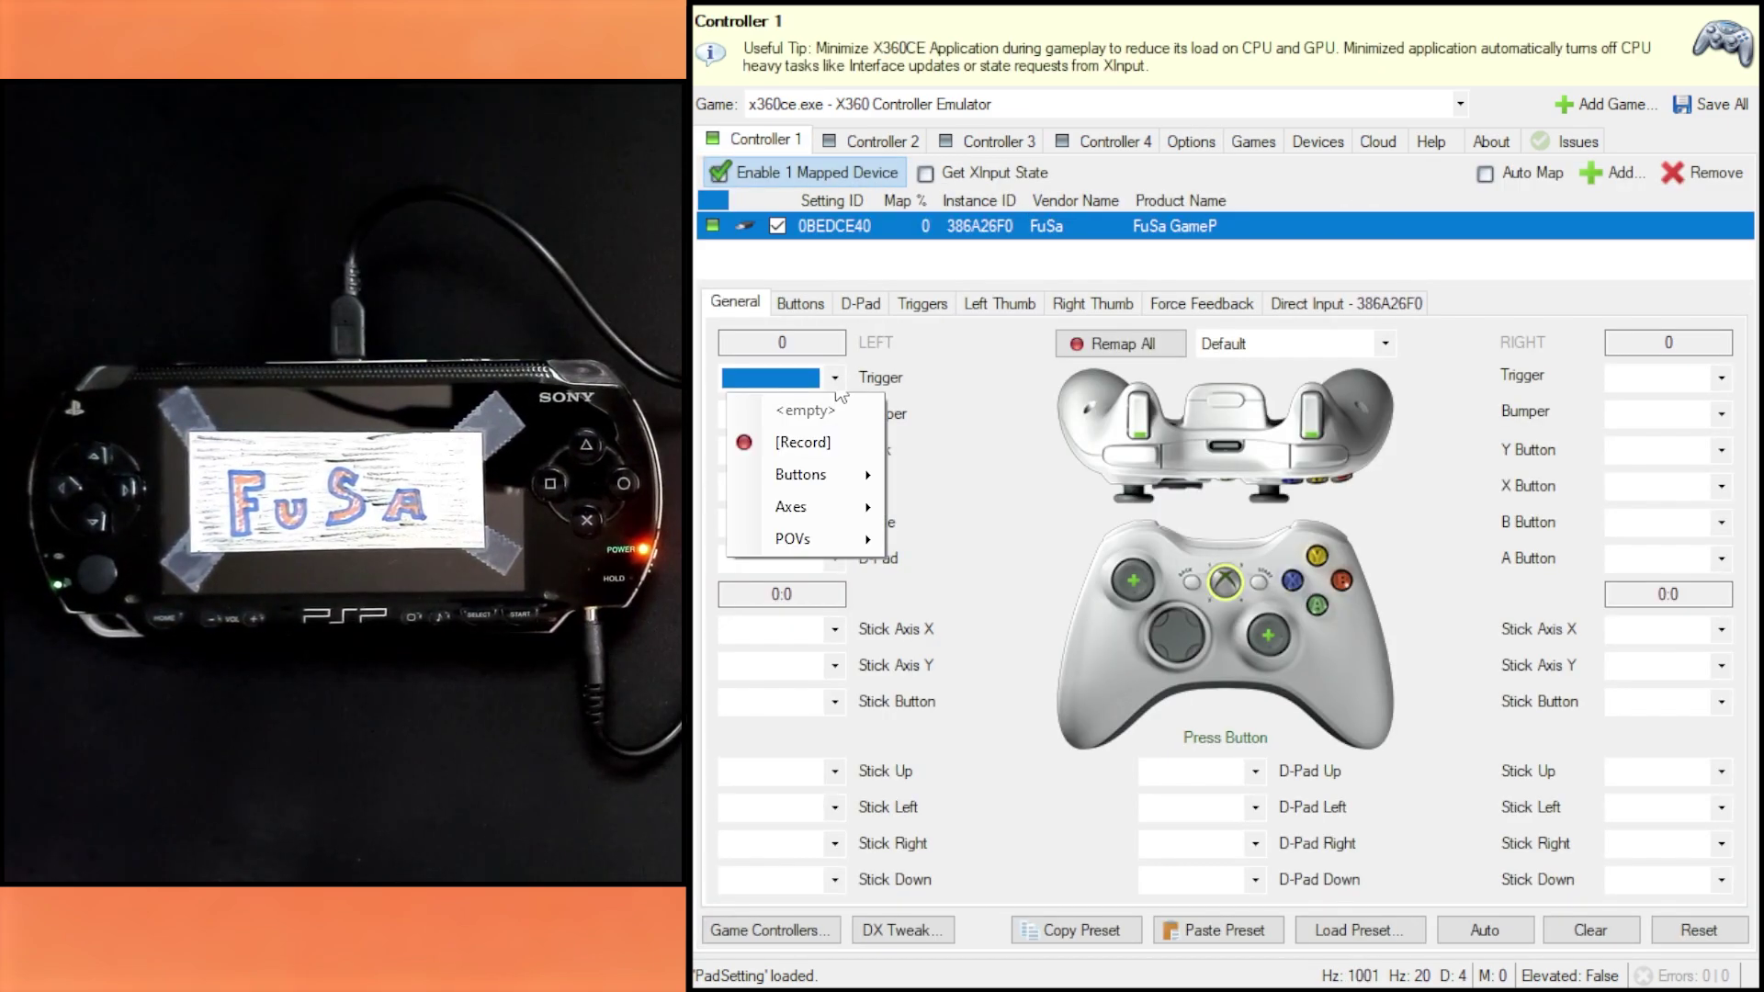
pyautogui.click(835, 454)
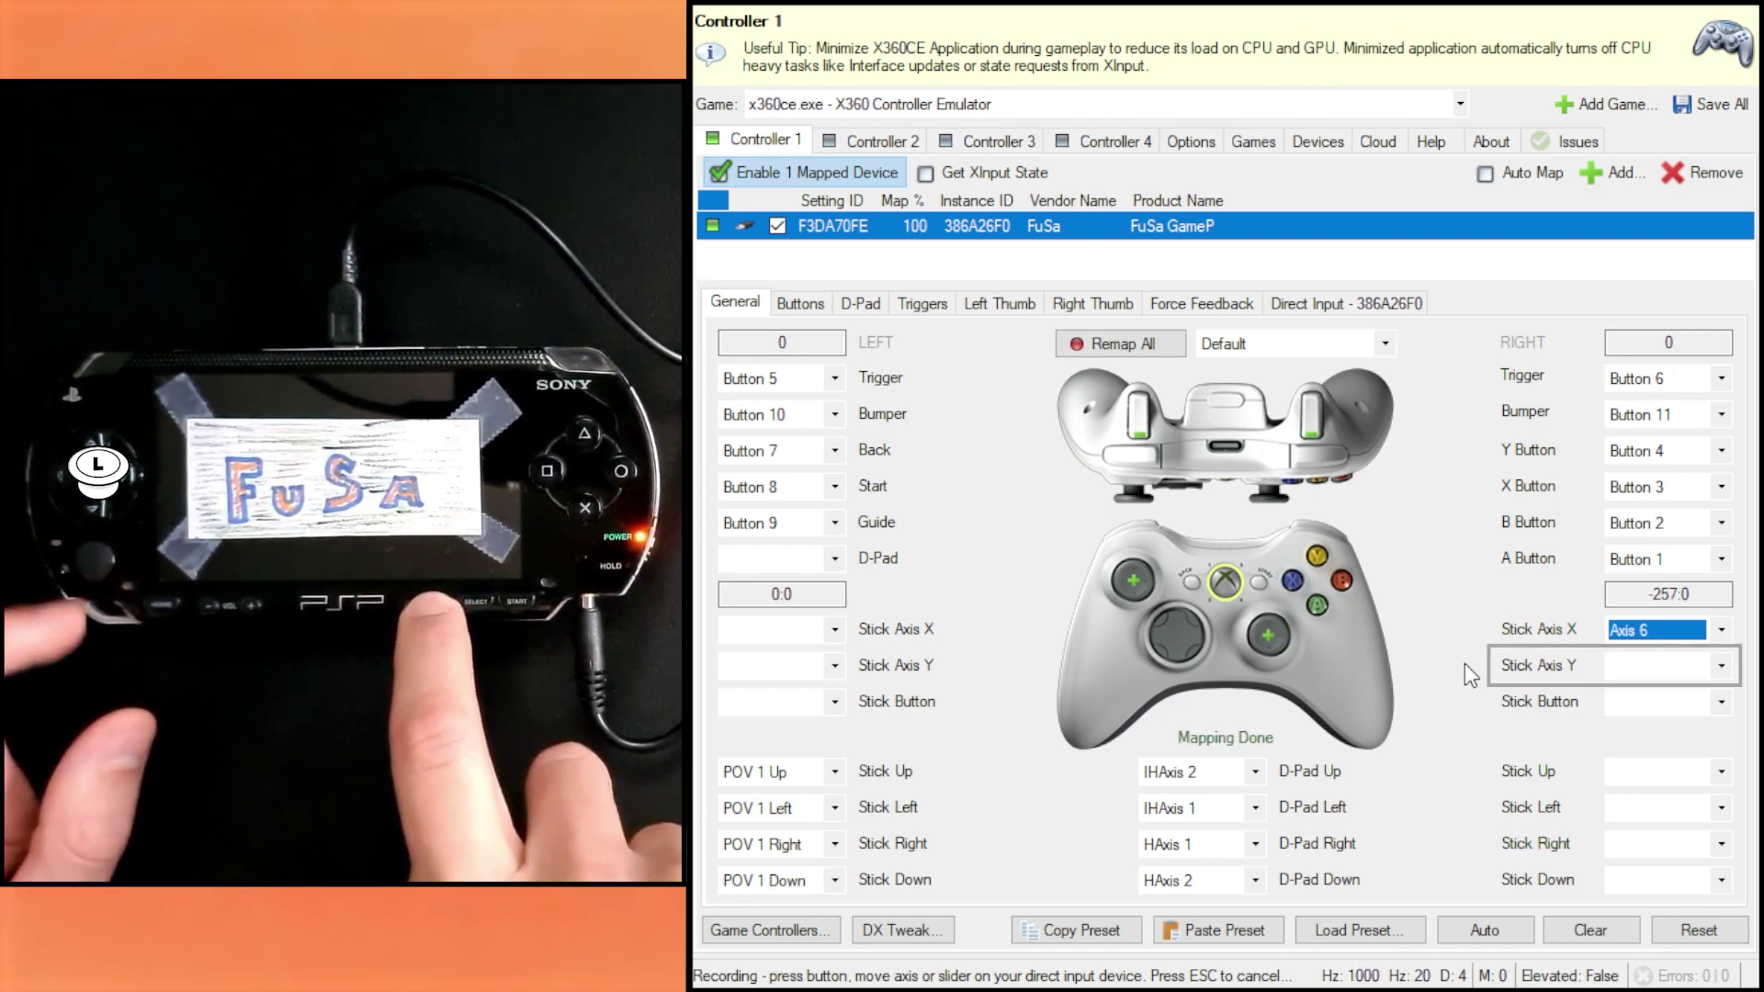
pyautogui.click(1720, 665)
pyautogui.click(1706, 744)
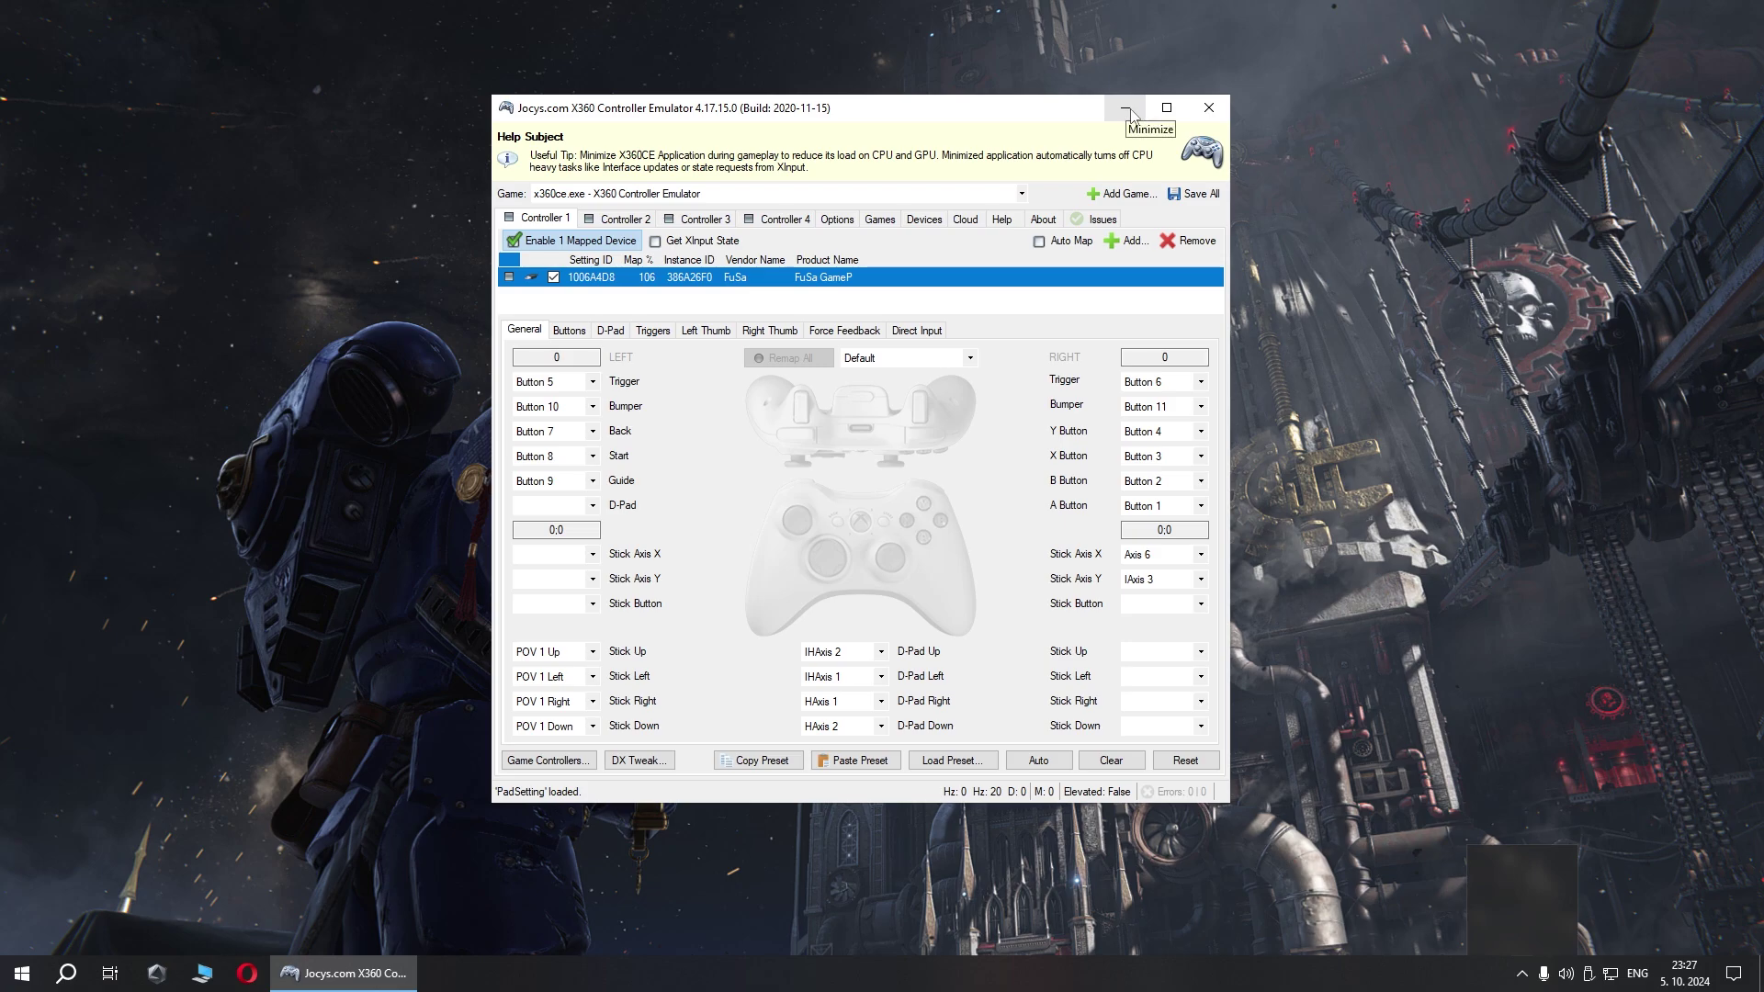
# Step: Minimize the x360ce window to the taskbar
pyautogui.click(1126, 107)
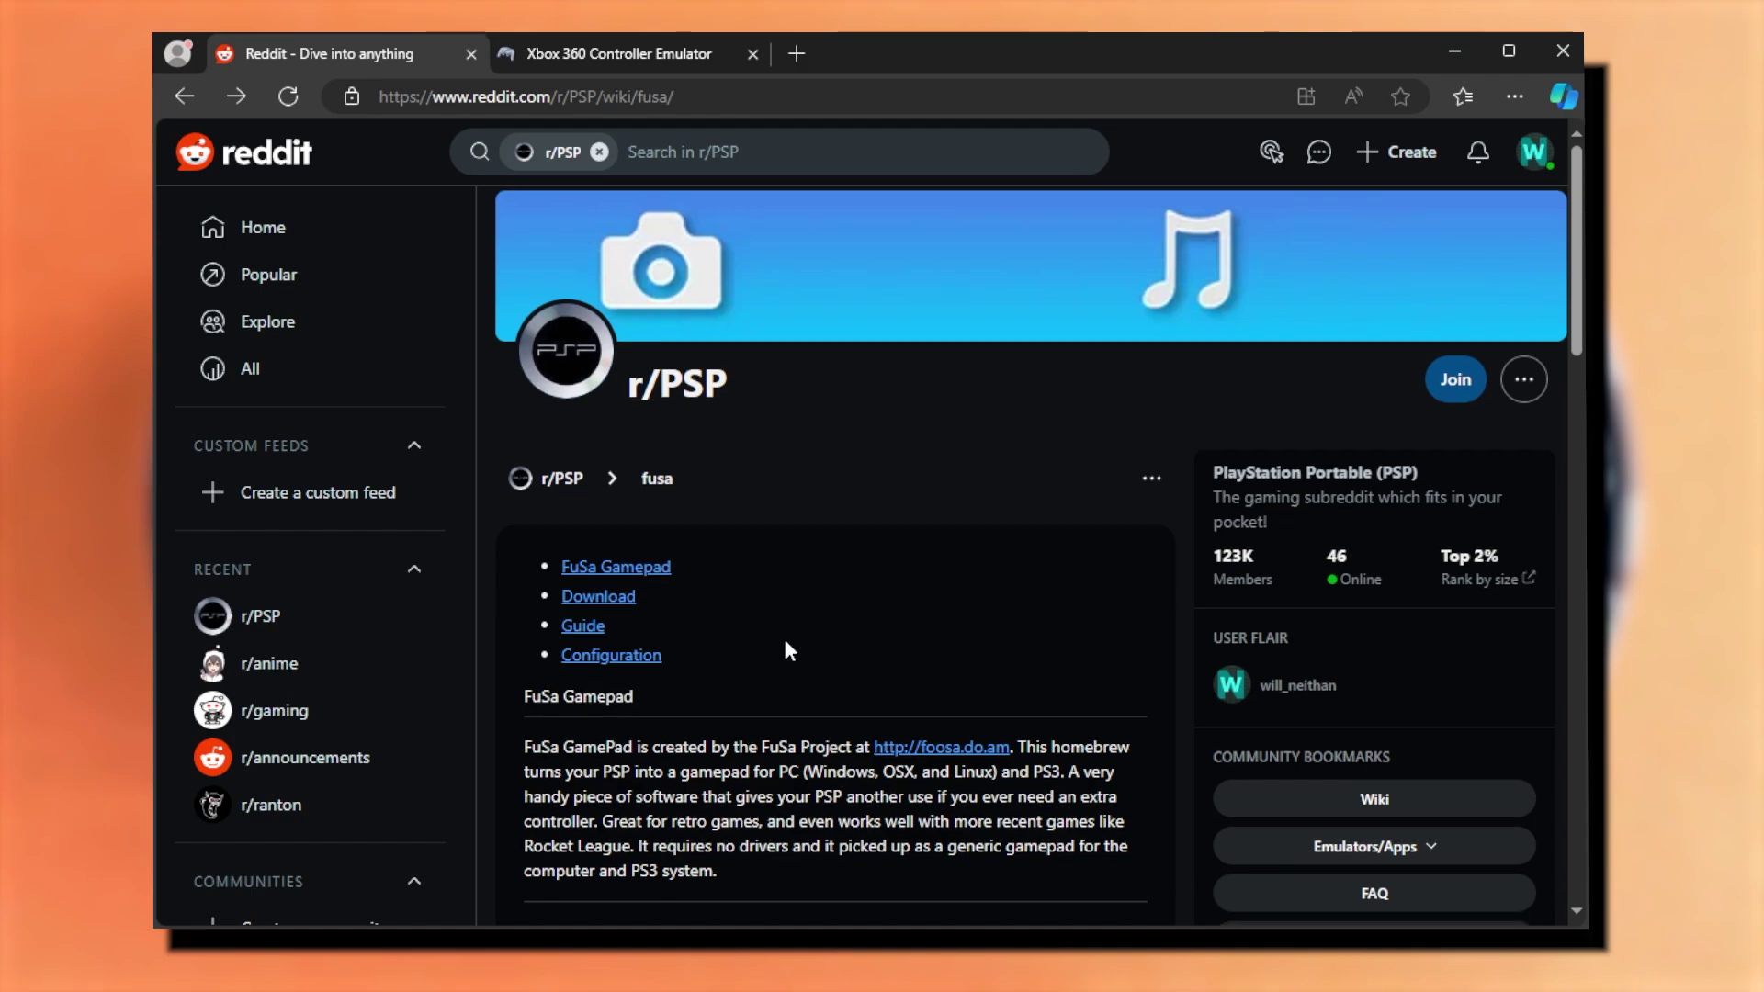
pyautogui.scroll(-2, 780, 642)
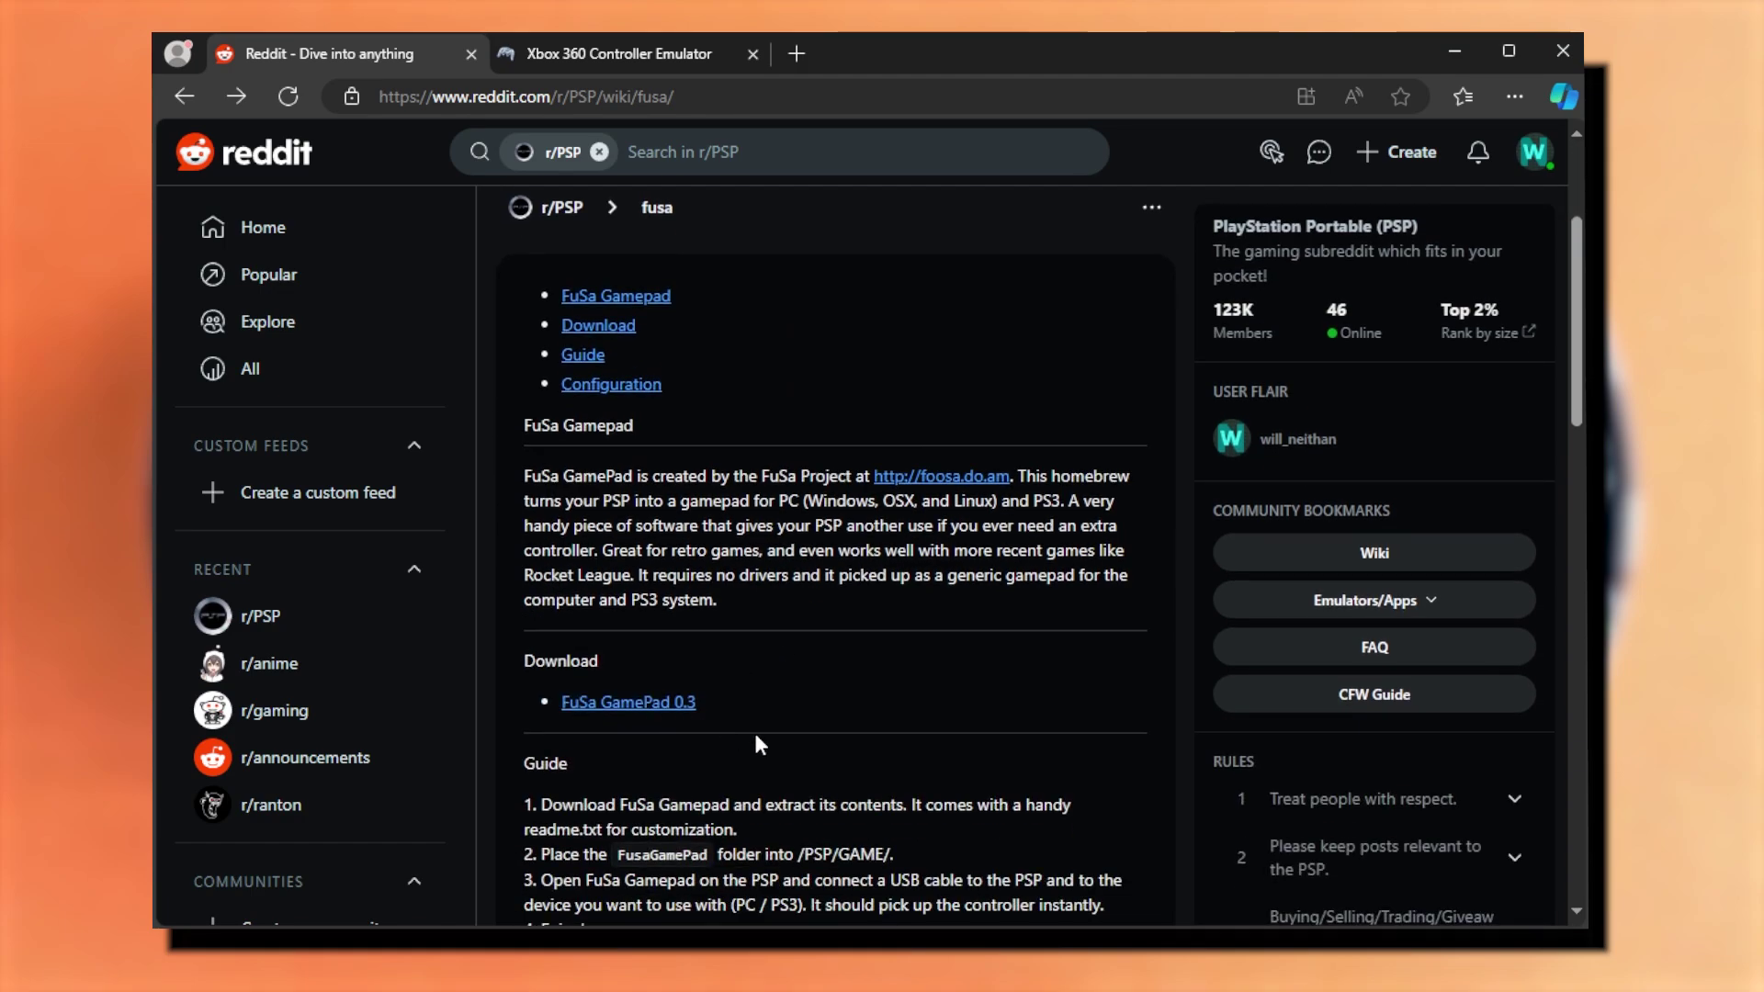
# Step: Switch to the FuSa GamePad Version 0.3 browser tab
pyautogui.click(600, 53)
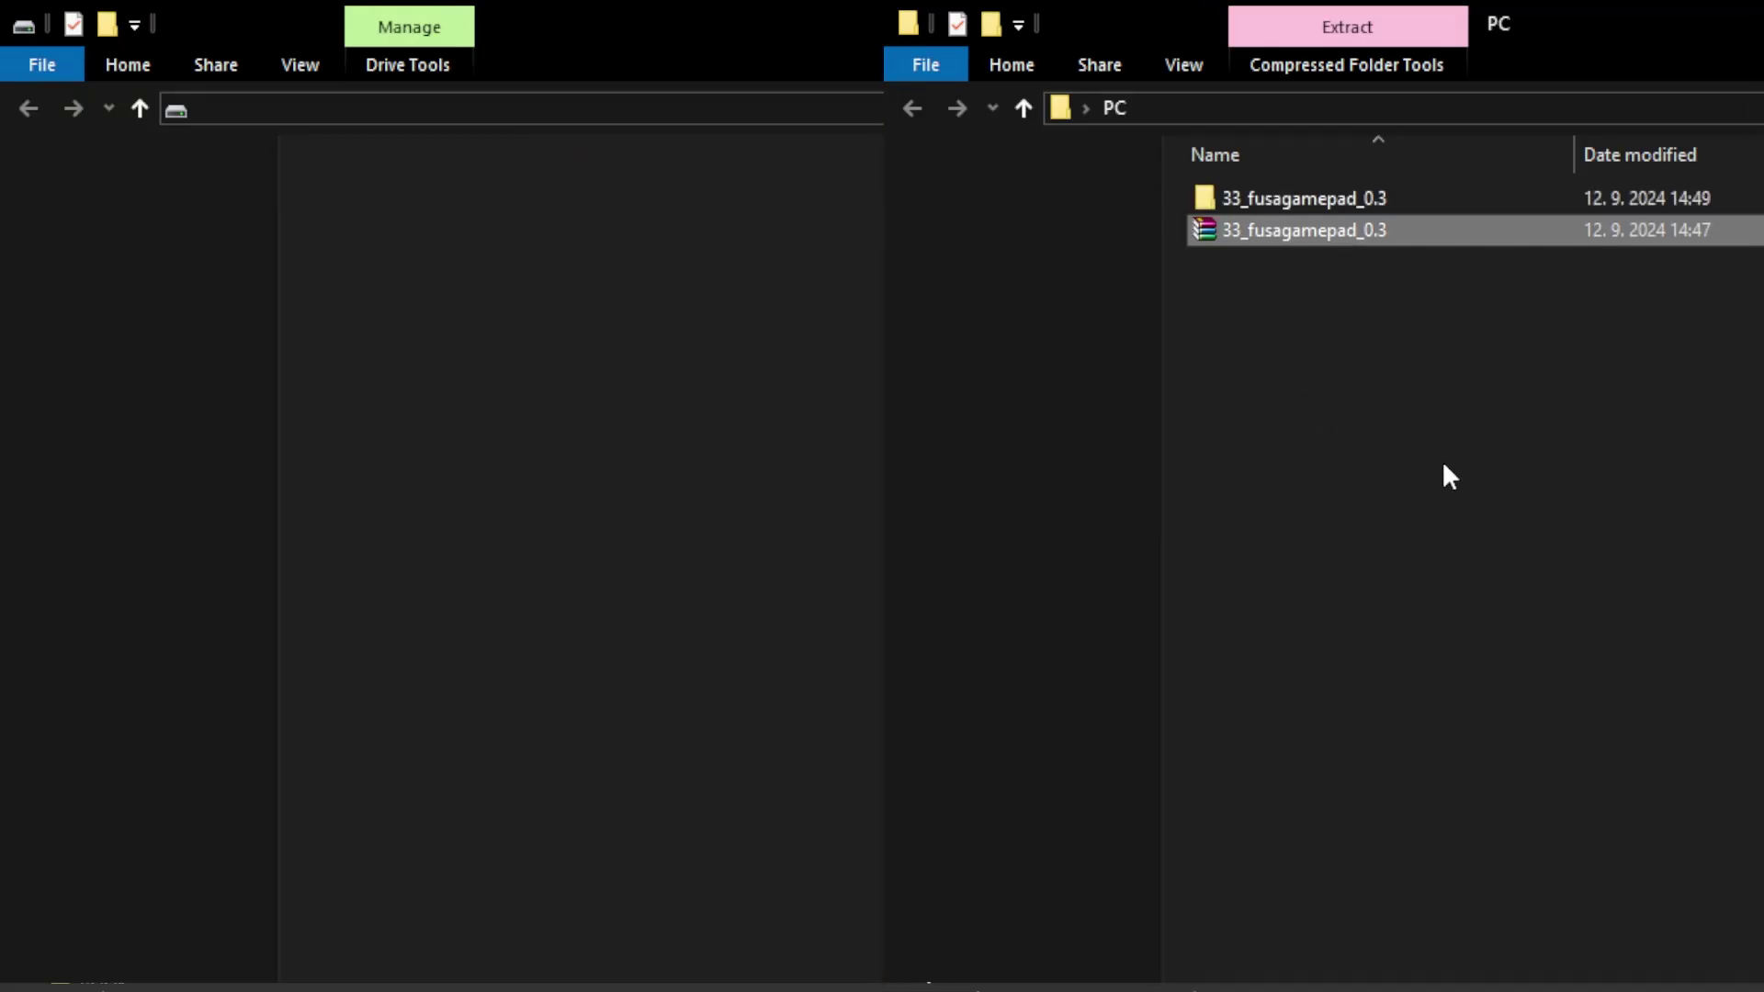
# Step: Open 33_fusagamepad_0.3\psp\game in the extracted download
pyautogui.click(1317, 199)
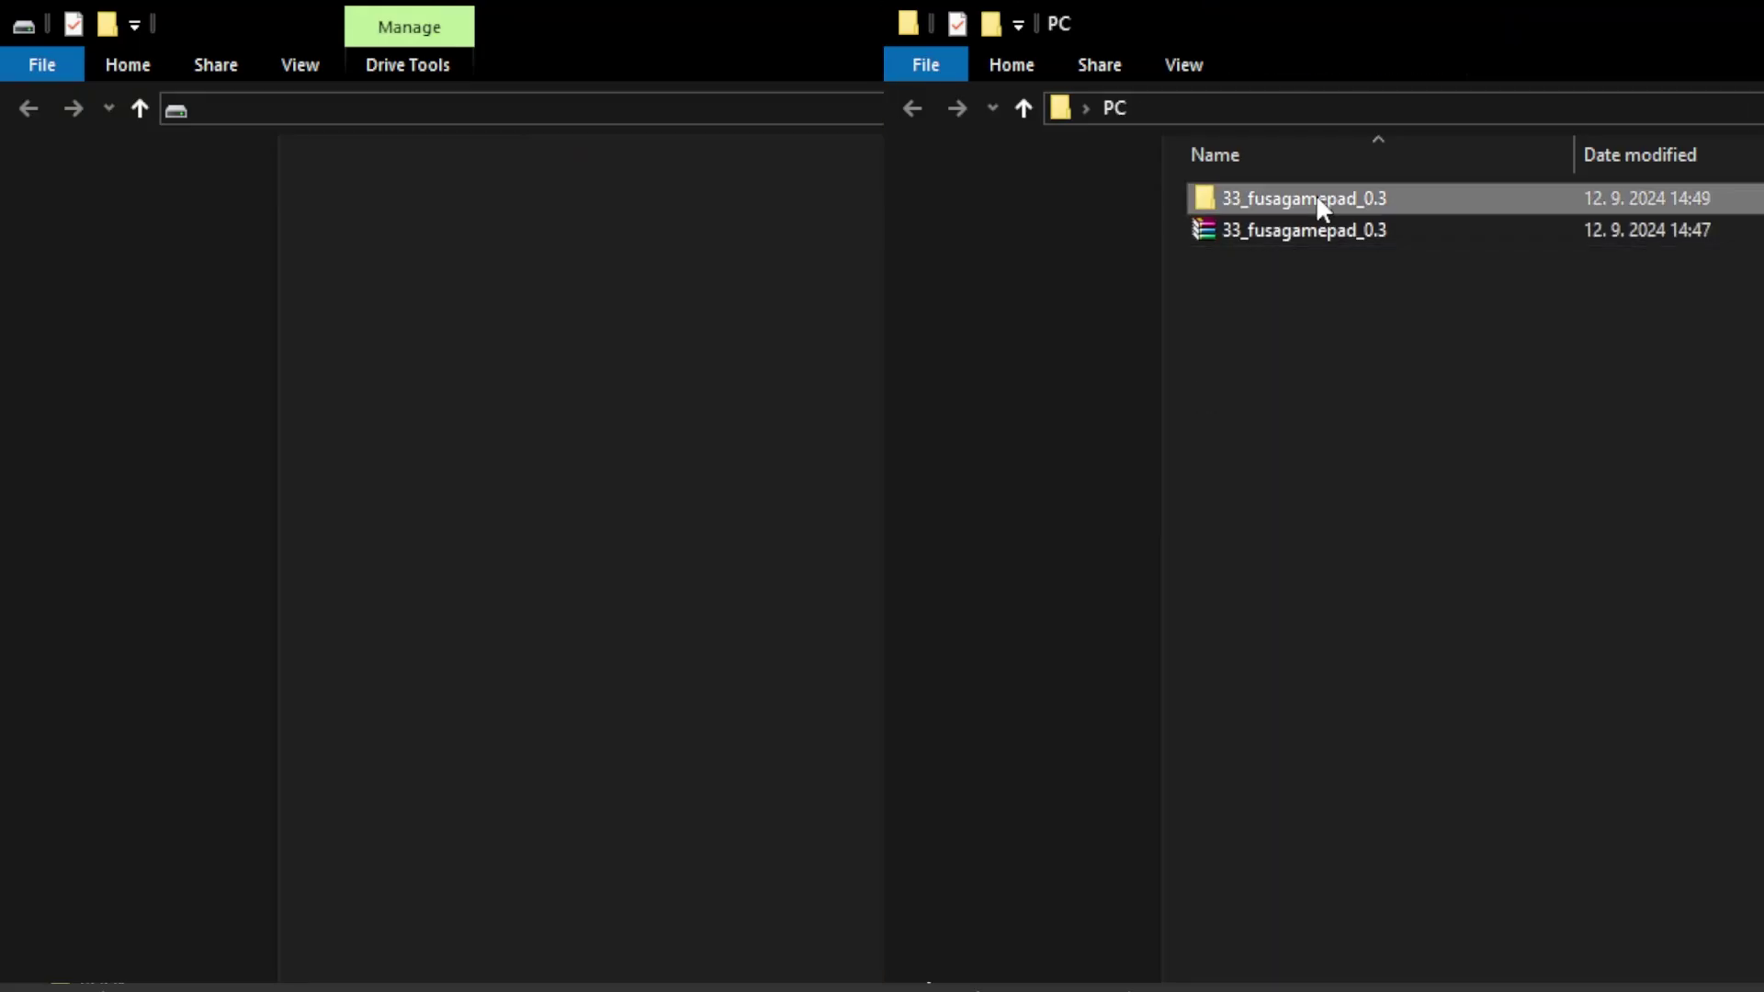
pyautogui.doubleClick(1317, 198)
pyautogui.doubleClick(1291, 198)
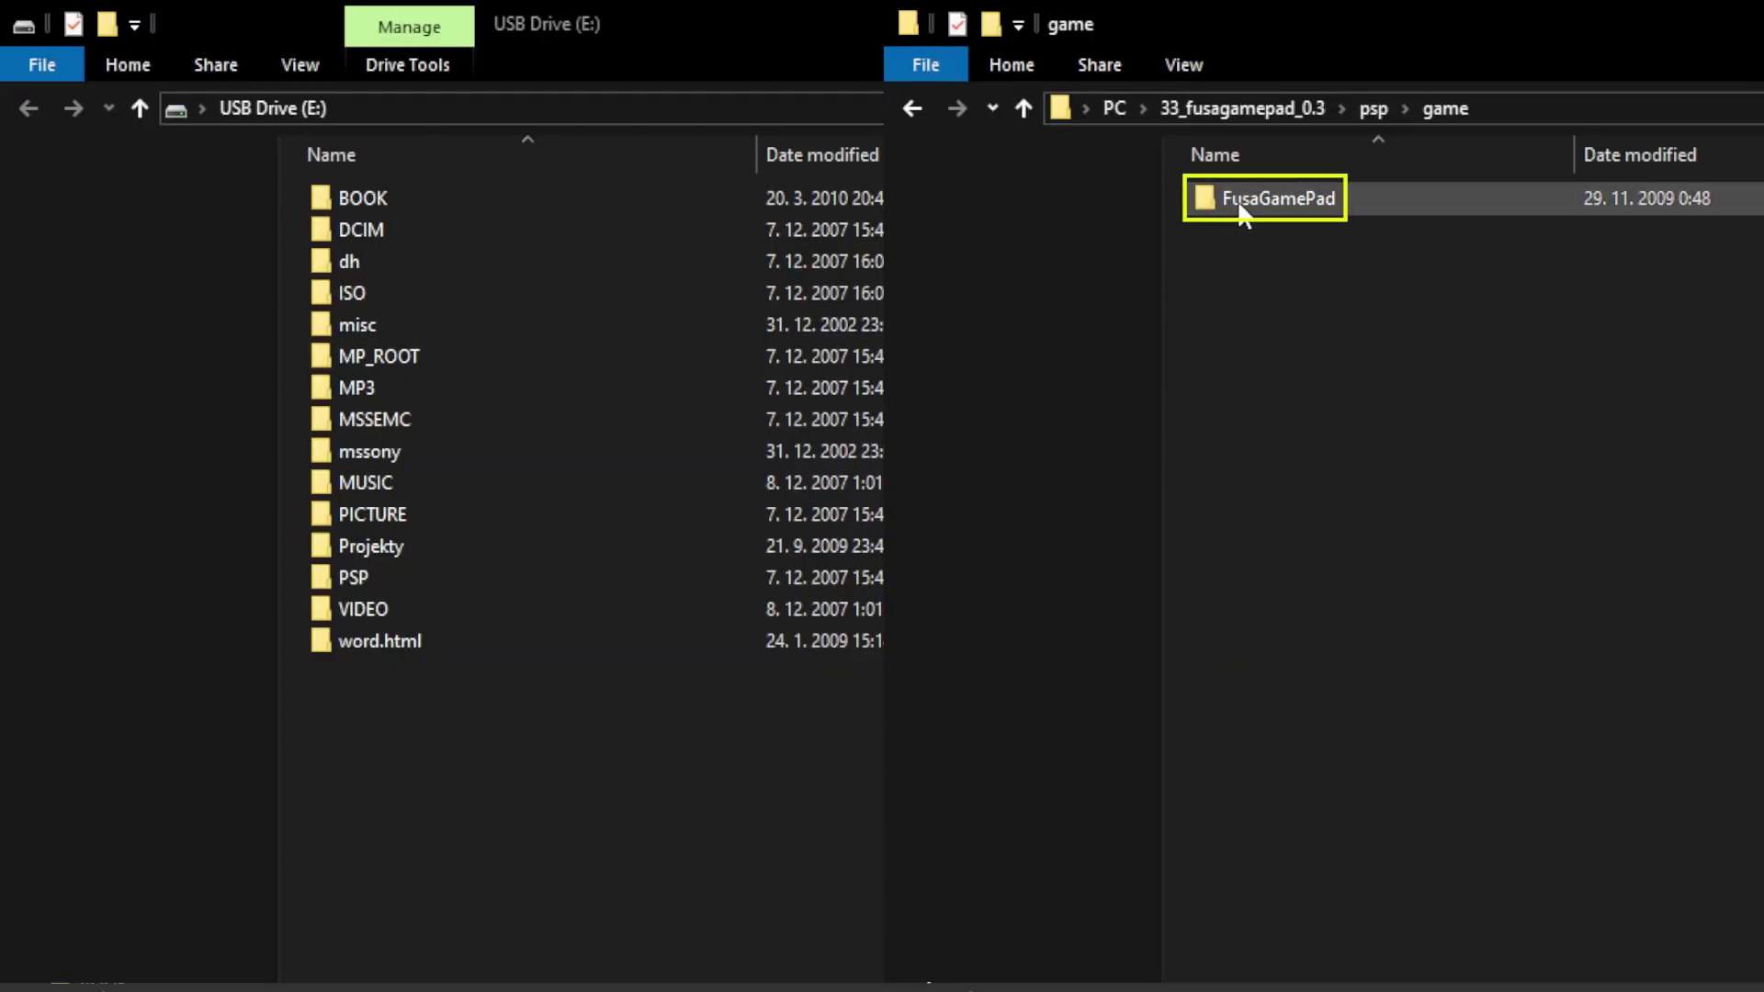
# Step: Open USB Drive (E:)\PSP\GAME on the memory stick
pyautogui.click(393, 579)
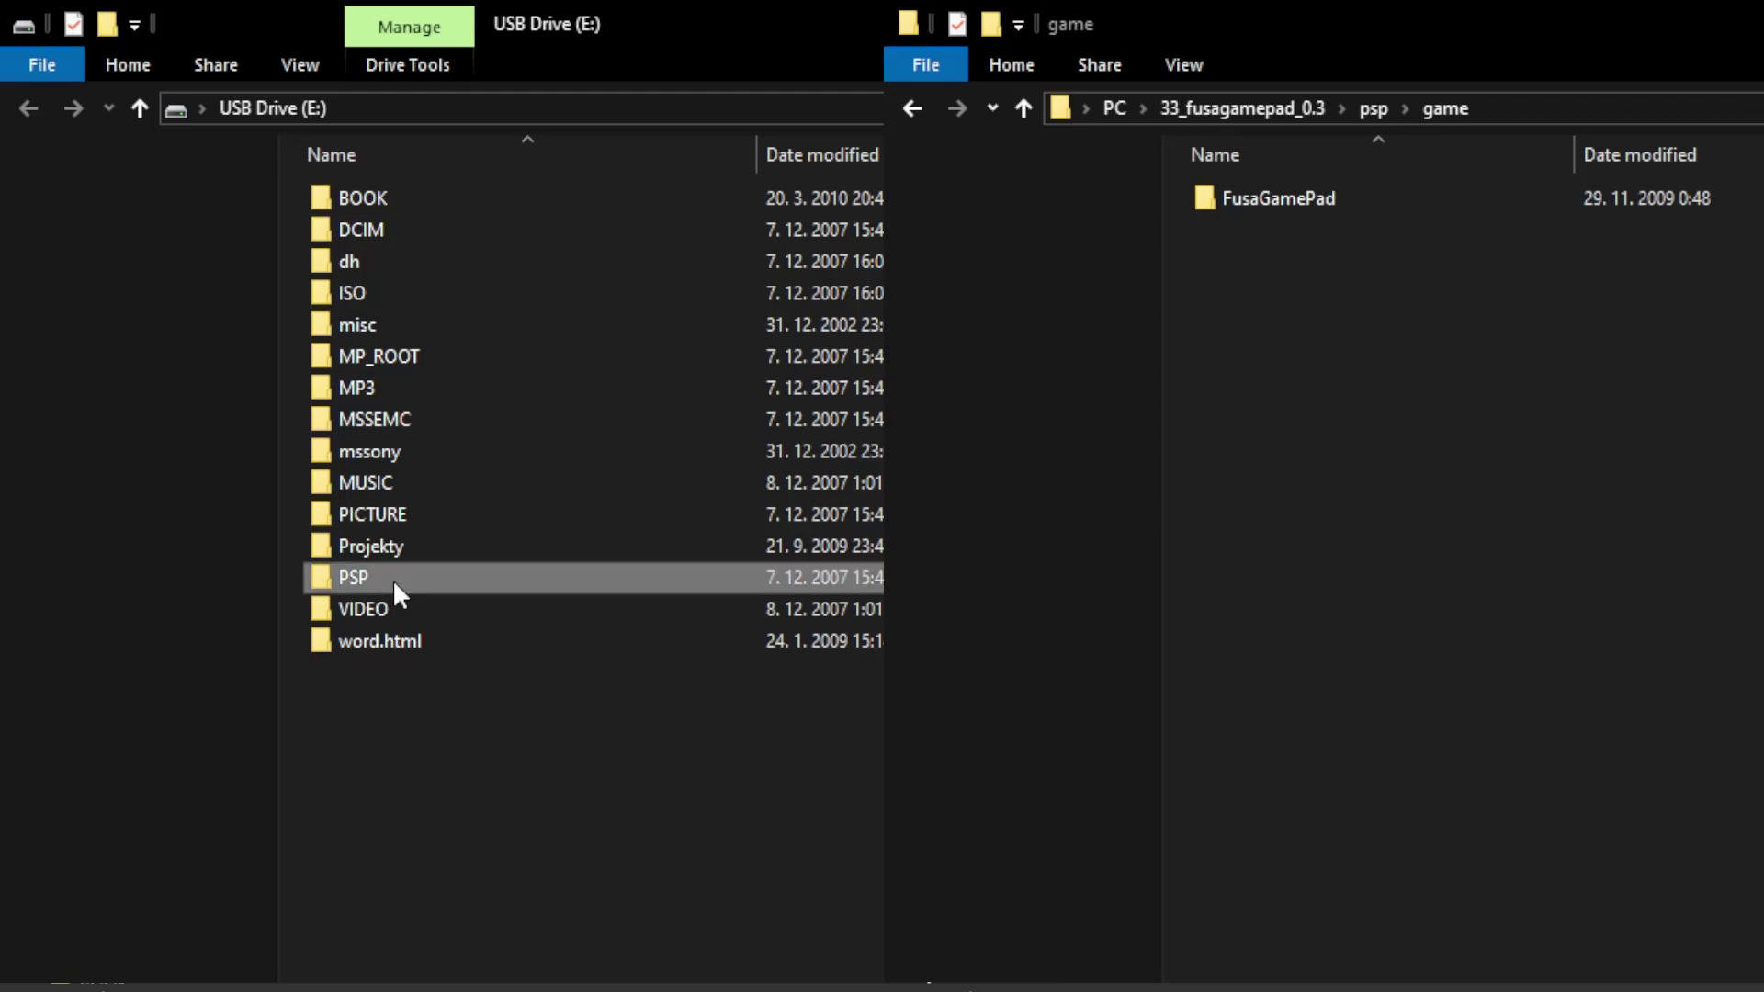
pyautogui.doubleClick(393, 579)
pyautogui.doubleClick(357, 263)
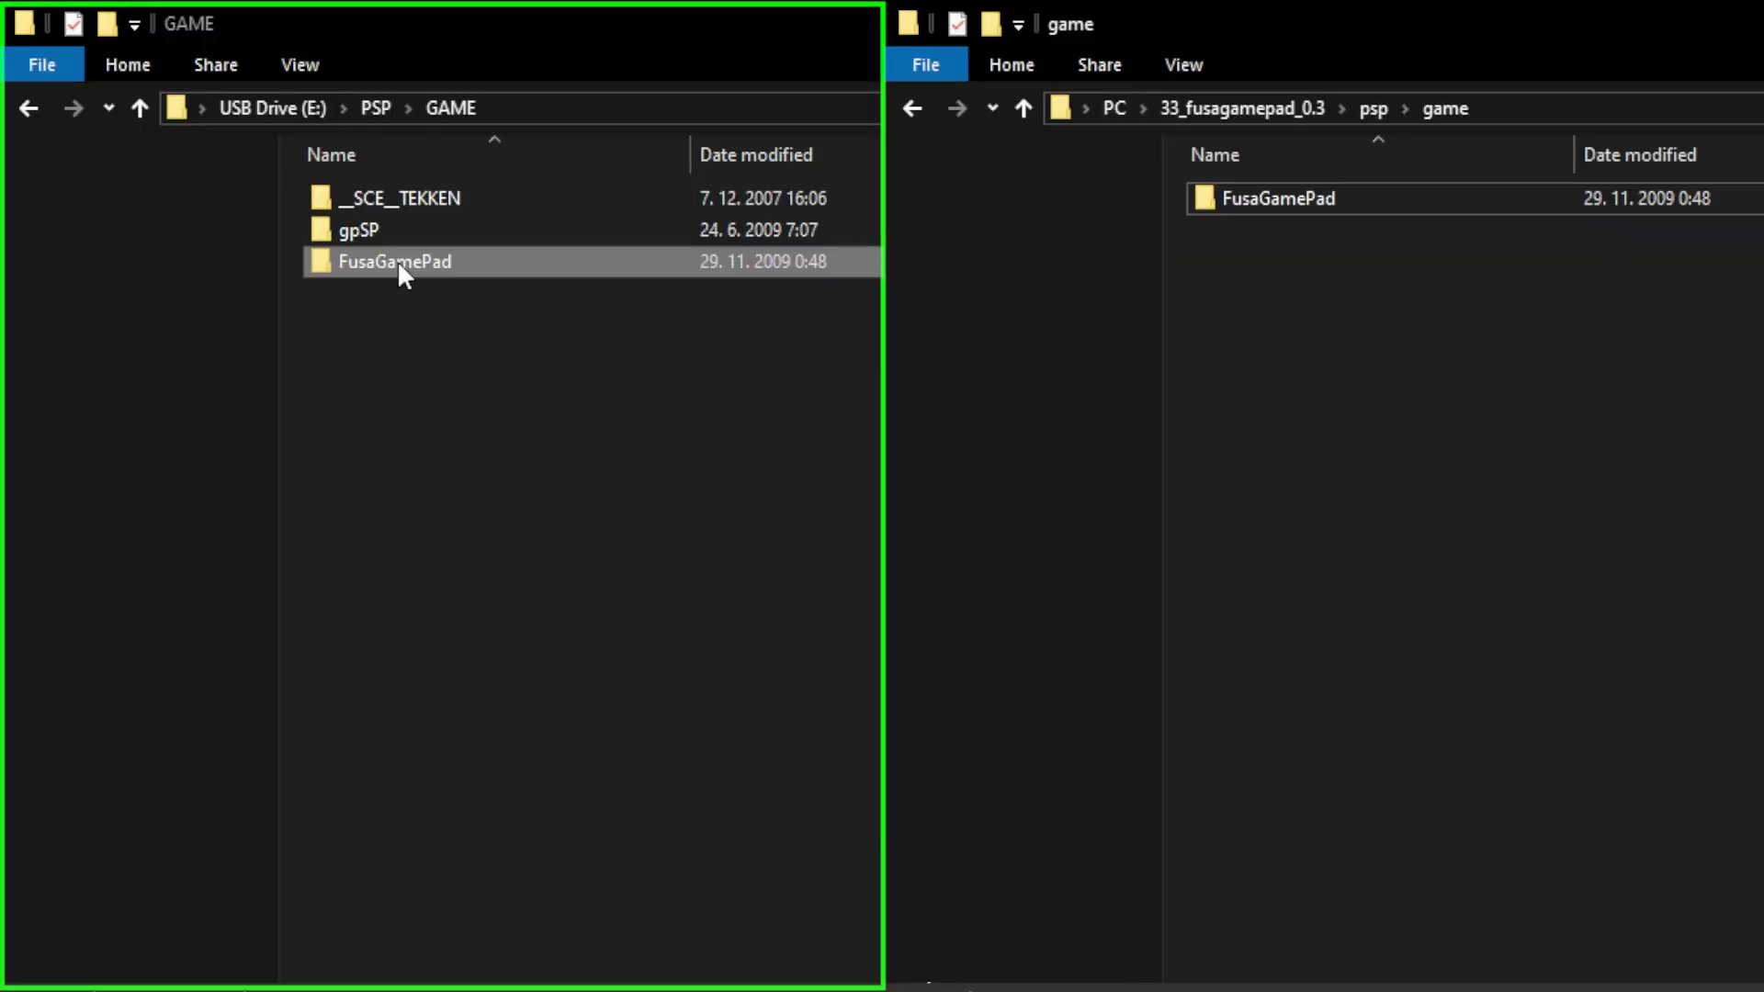
# Step: Open the FusaGamePad folder in USB Drive (E:)\PSP\GAME
pyautogui.doubleClick(398, 260)
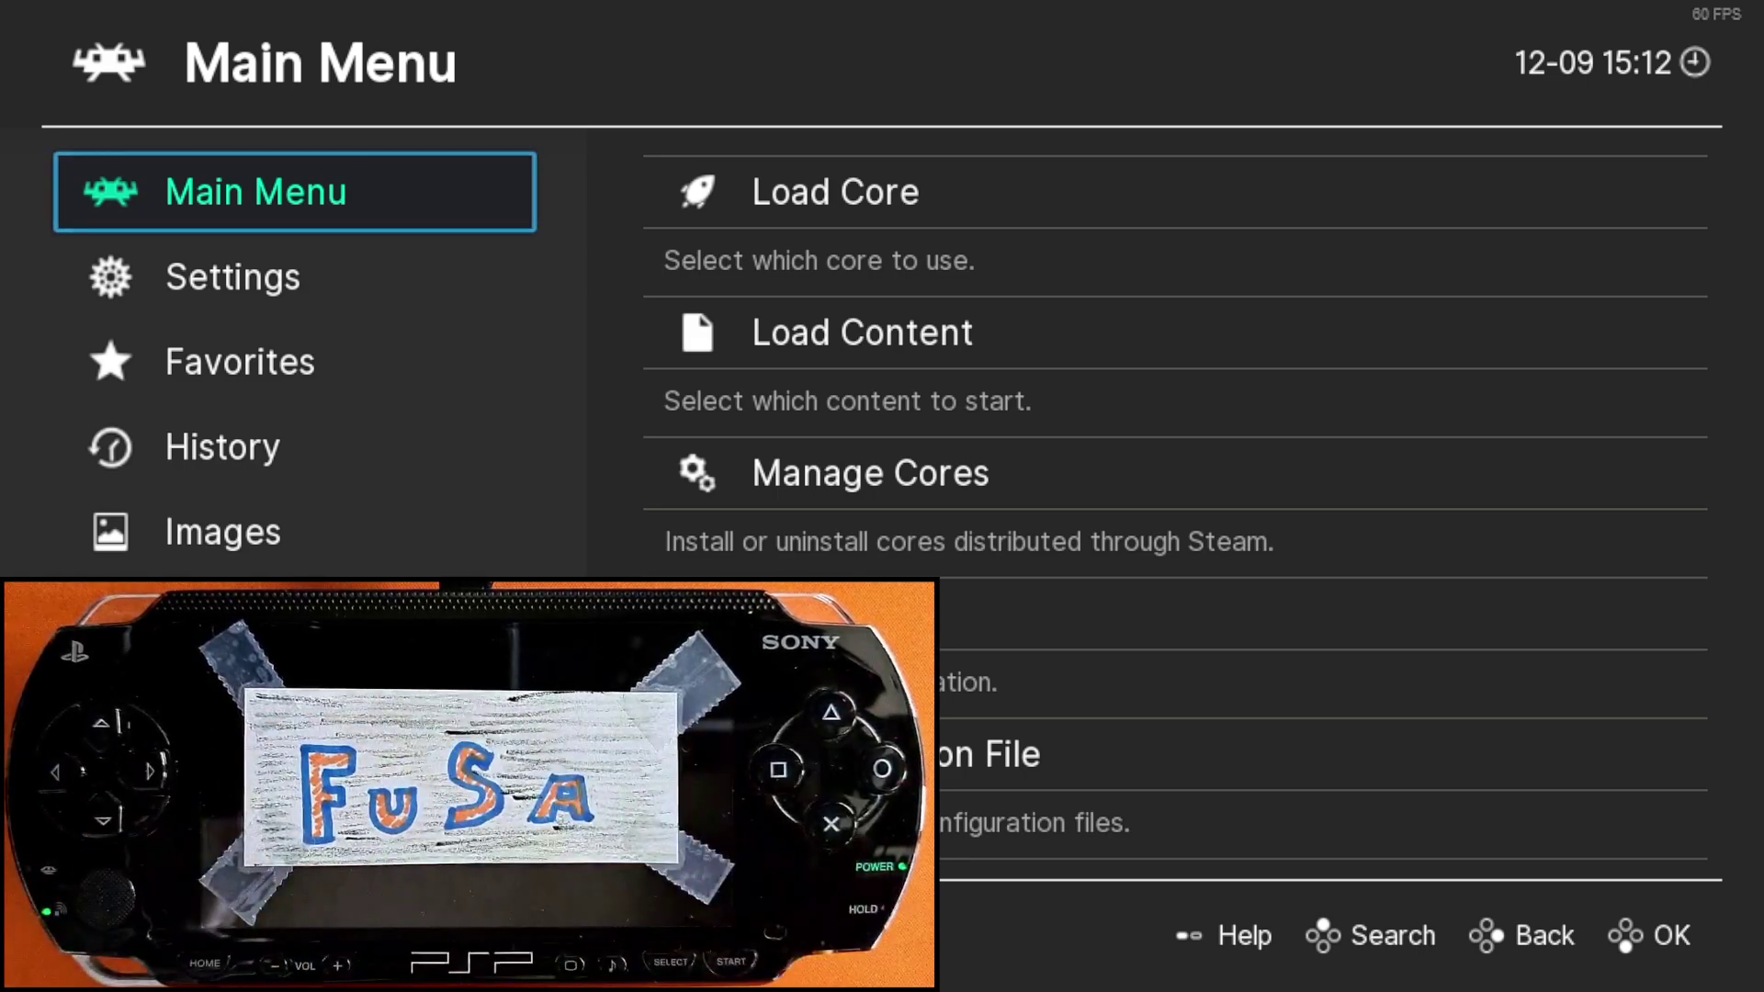
# Step: Go to Settings > Input > Port 1 Controls and its device choice
pyautogui.press('Down')
pyautogui.press('Right')
pyautogui.press('Down')
pyautogui.press('Down')
pyautogui.press('Down')
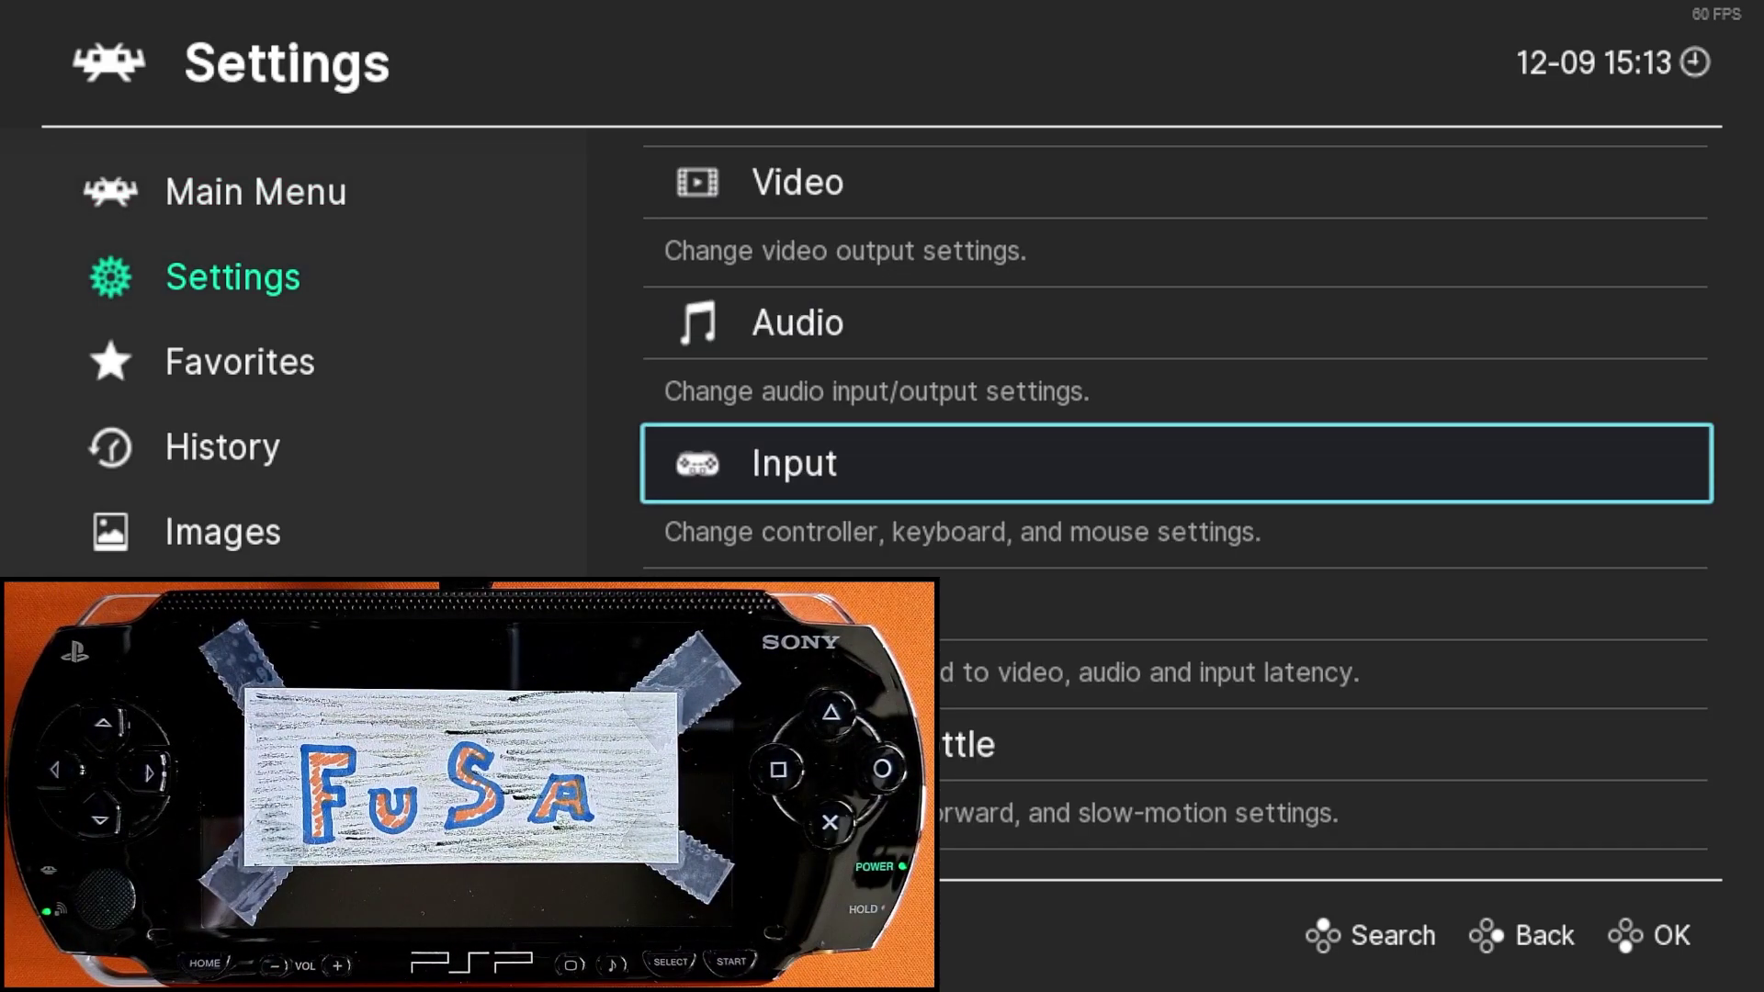
pyautogui.press('Return')
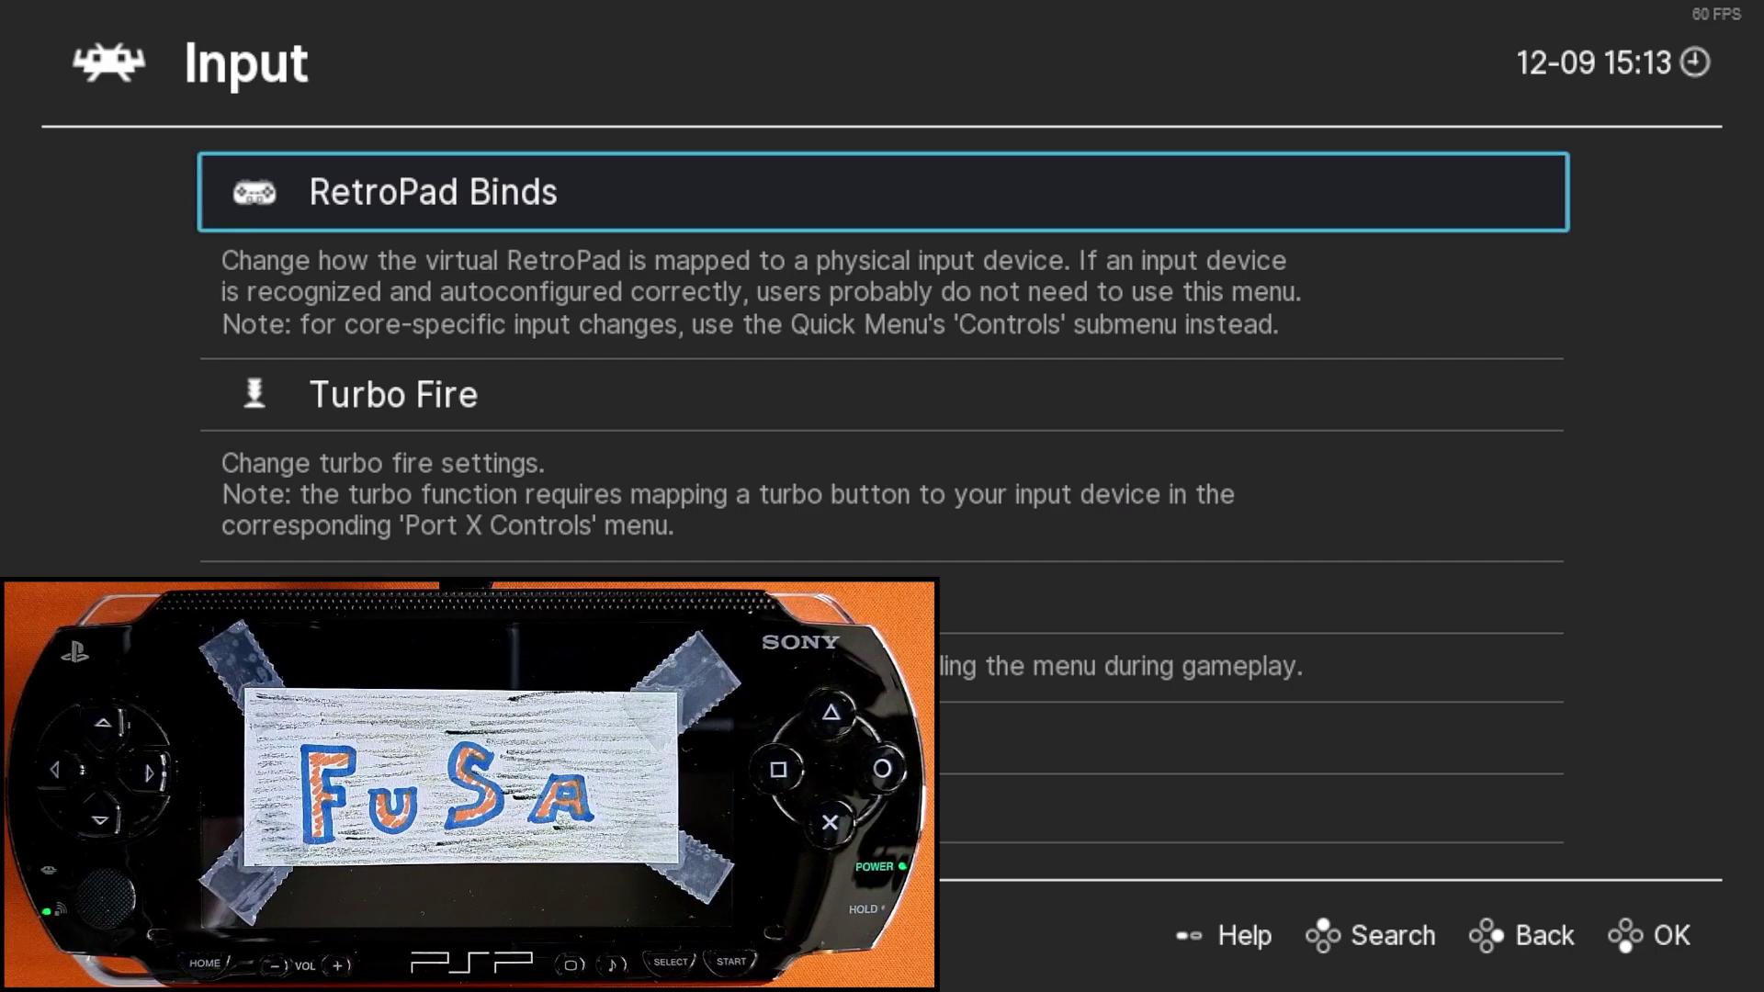
pyautogui.press('Return')
pyautogui.press('Return')
pyautogui.press('Down')
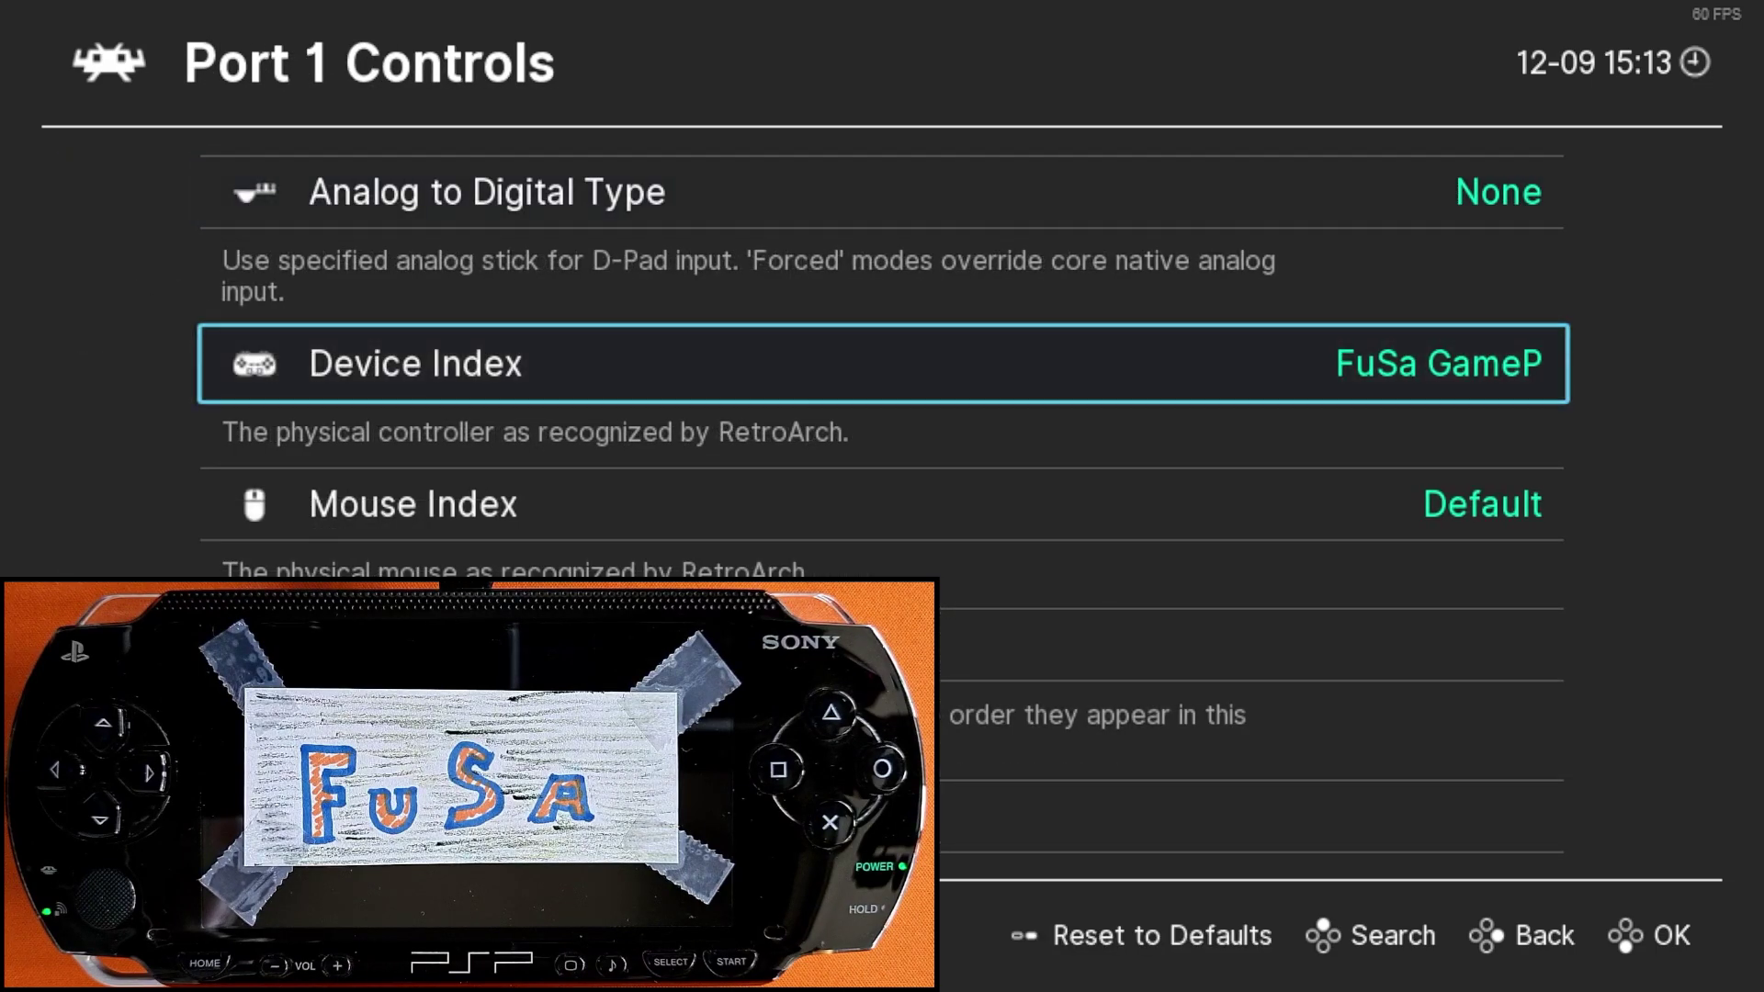
pyautogui.press('Return')
pyautogui.press('Return')
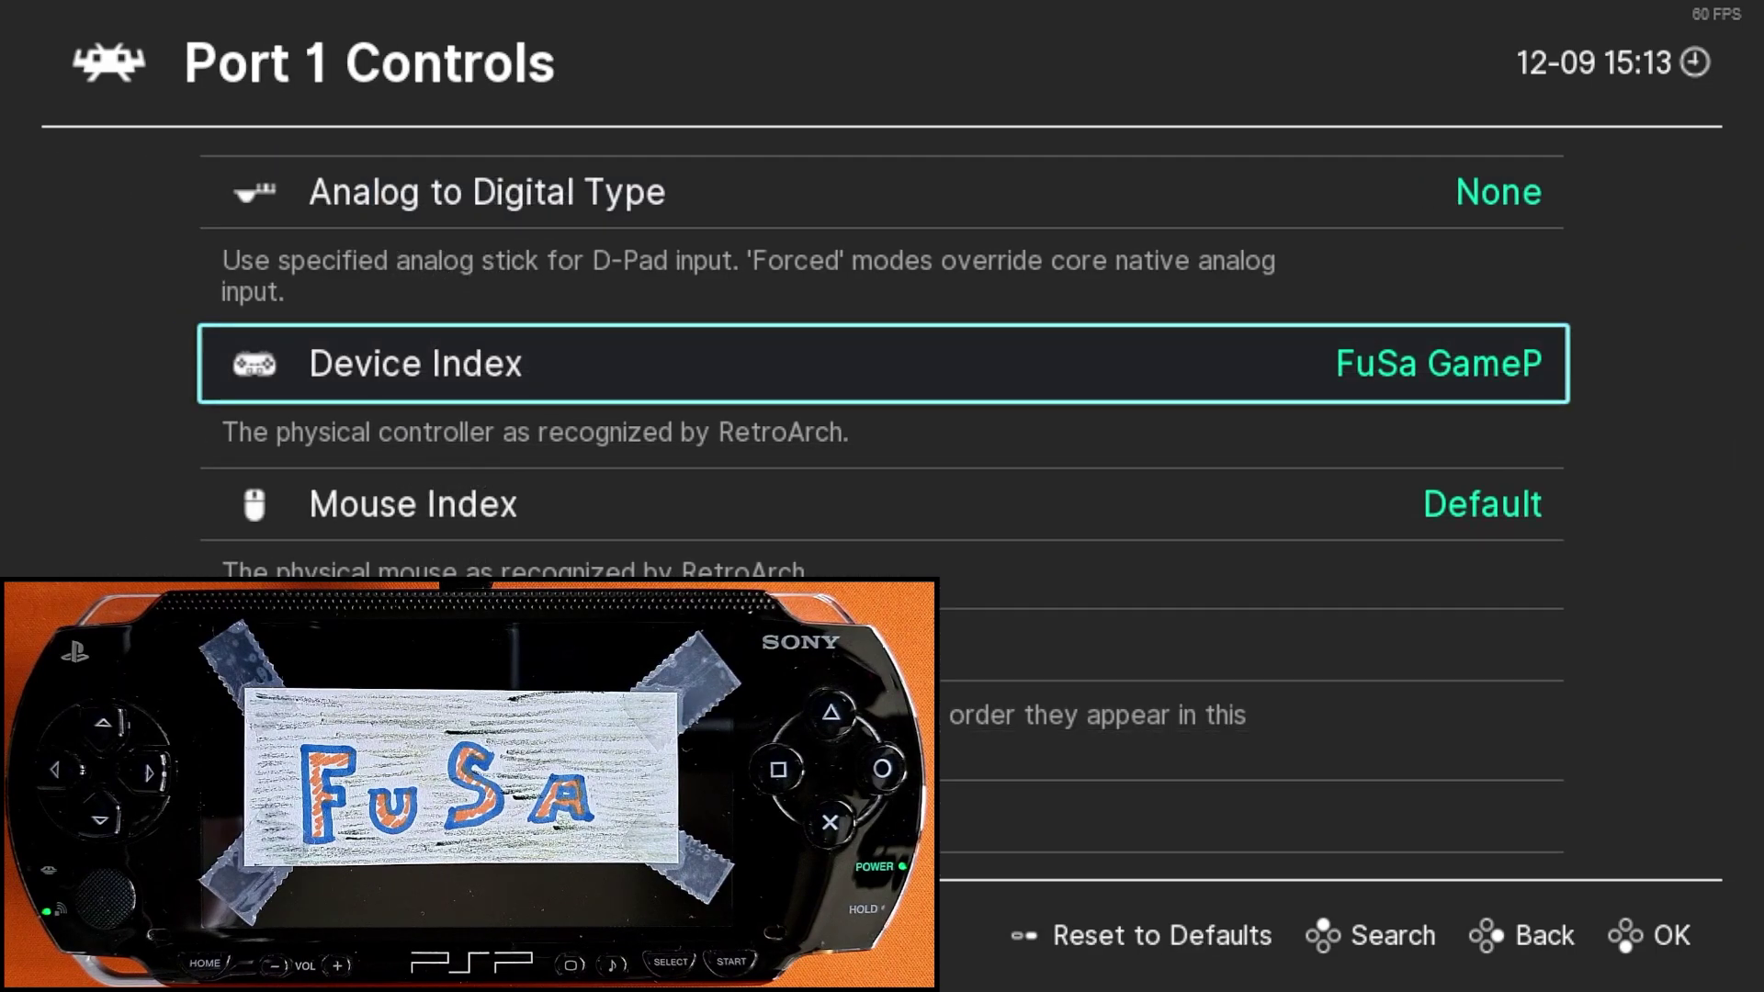
# Step: Bind D-pad, B, A, Y, X, Select and Start to PSP inputs, then review the bindings
pyautogui.press('Down')
pyautogui.press('Down')
pyautogui.press('Down')
pyautogui.press('Down')
pyautogui.press('Down')
pyautogui.press('Down')
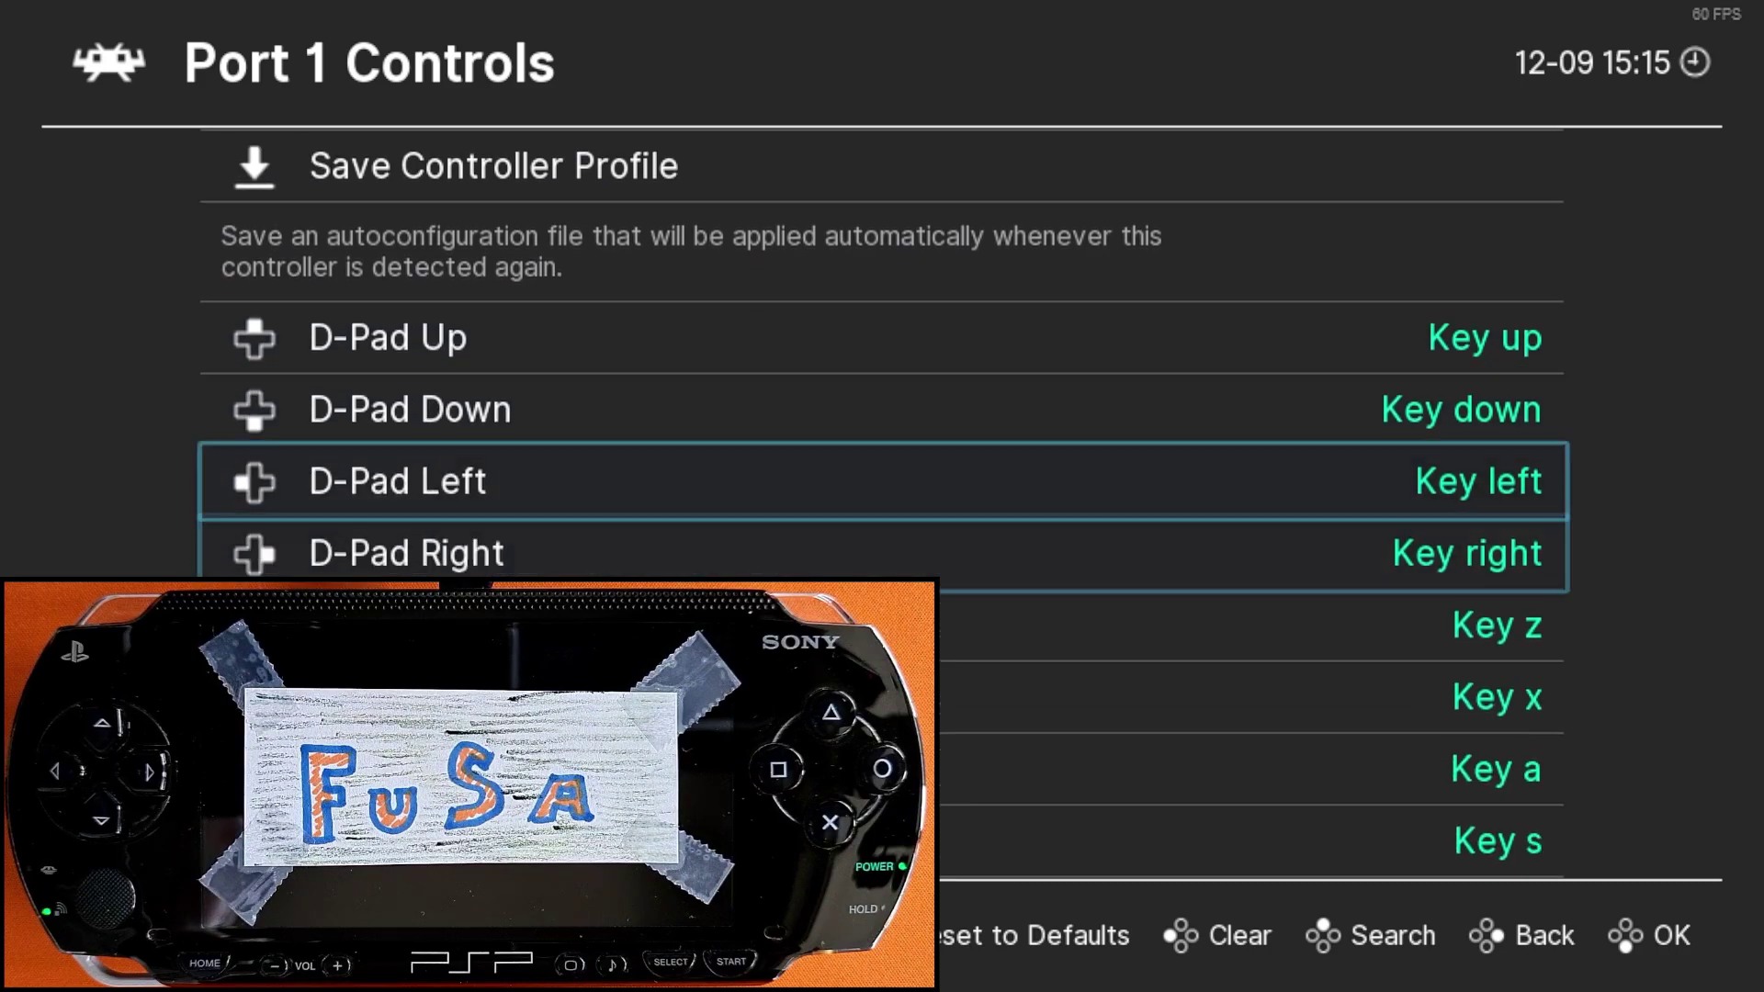
pyautogui.press('Down')
pyautogui.press('Down')
pyautogui.press('Down')
pyautogui.press('Down')
pyautogui.press('Down')
pyautogui.press('Down')
pyautogui.press('Up')
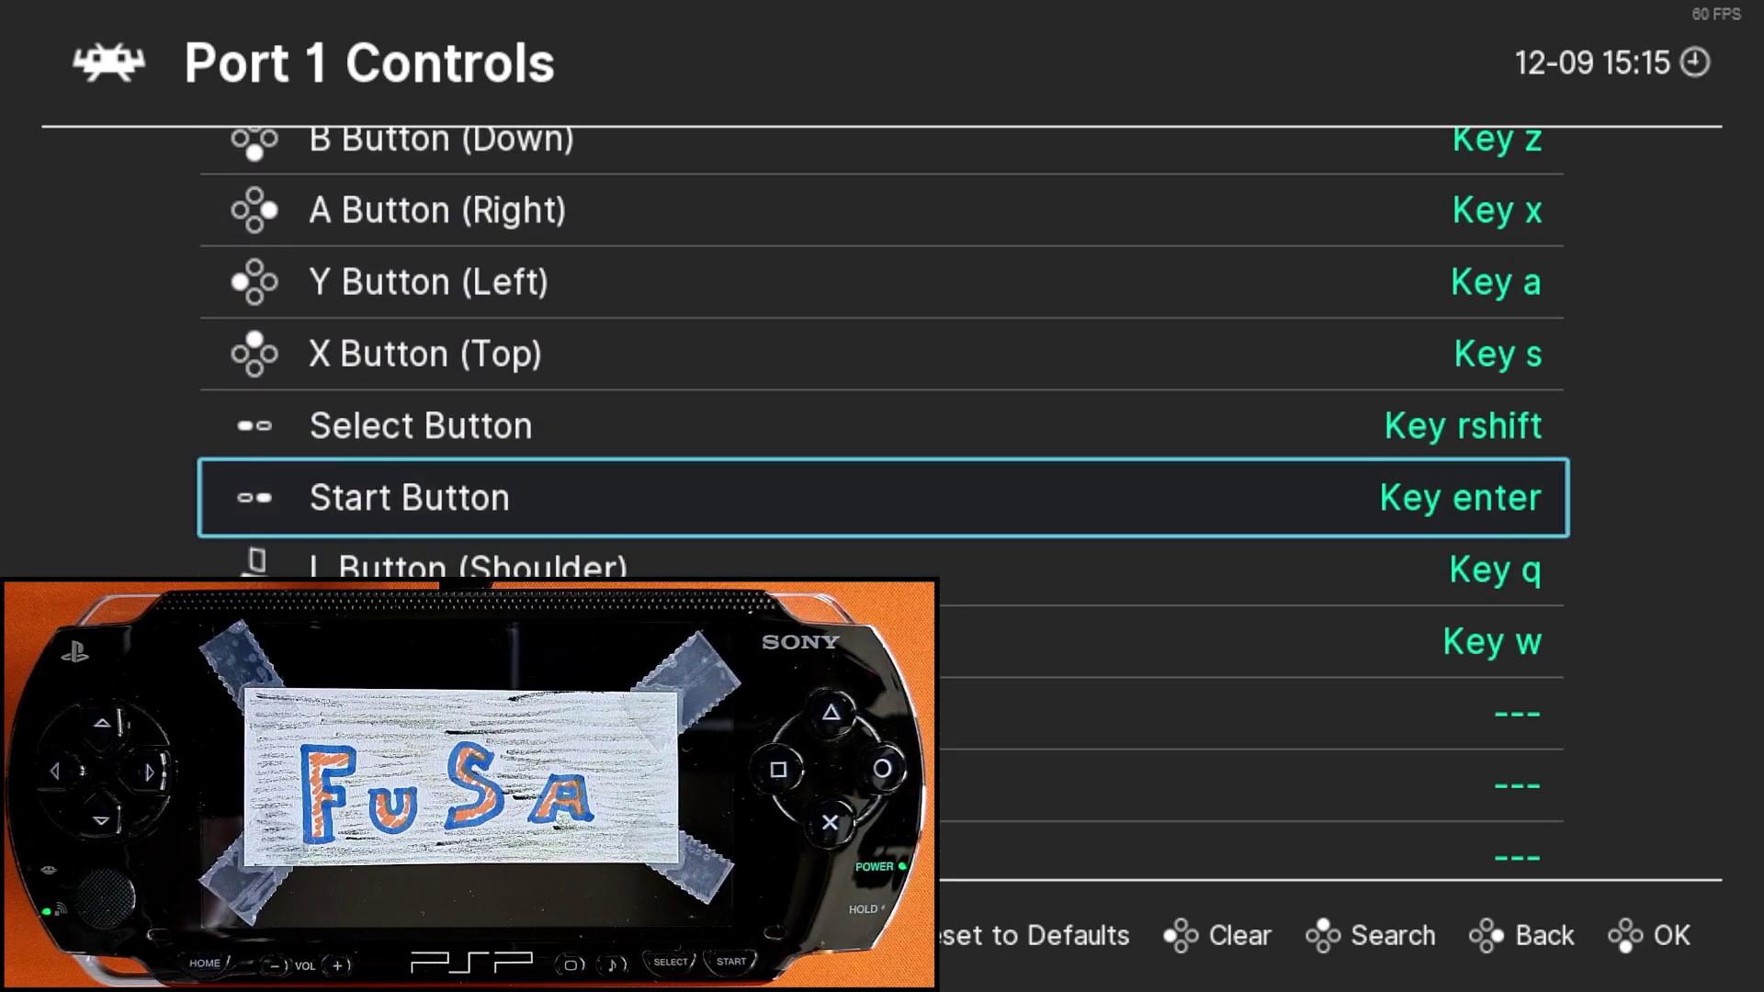
pyautogui.press('Up')
pyautogui.press('Up')
pyautogui.press('Up')
pyautogui.press('Up')
pyautogui.press('Up')
pyautogui.press('Up')
pyautogui.press('Up')
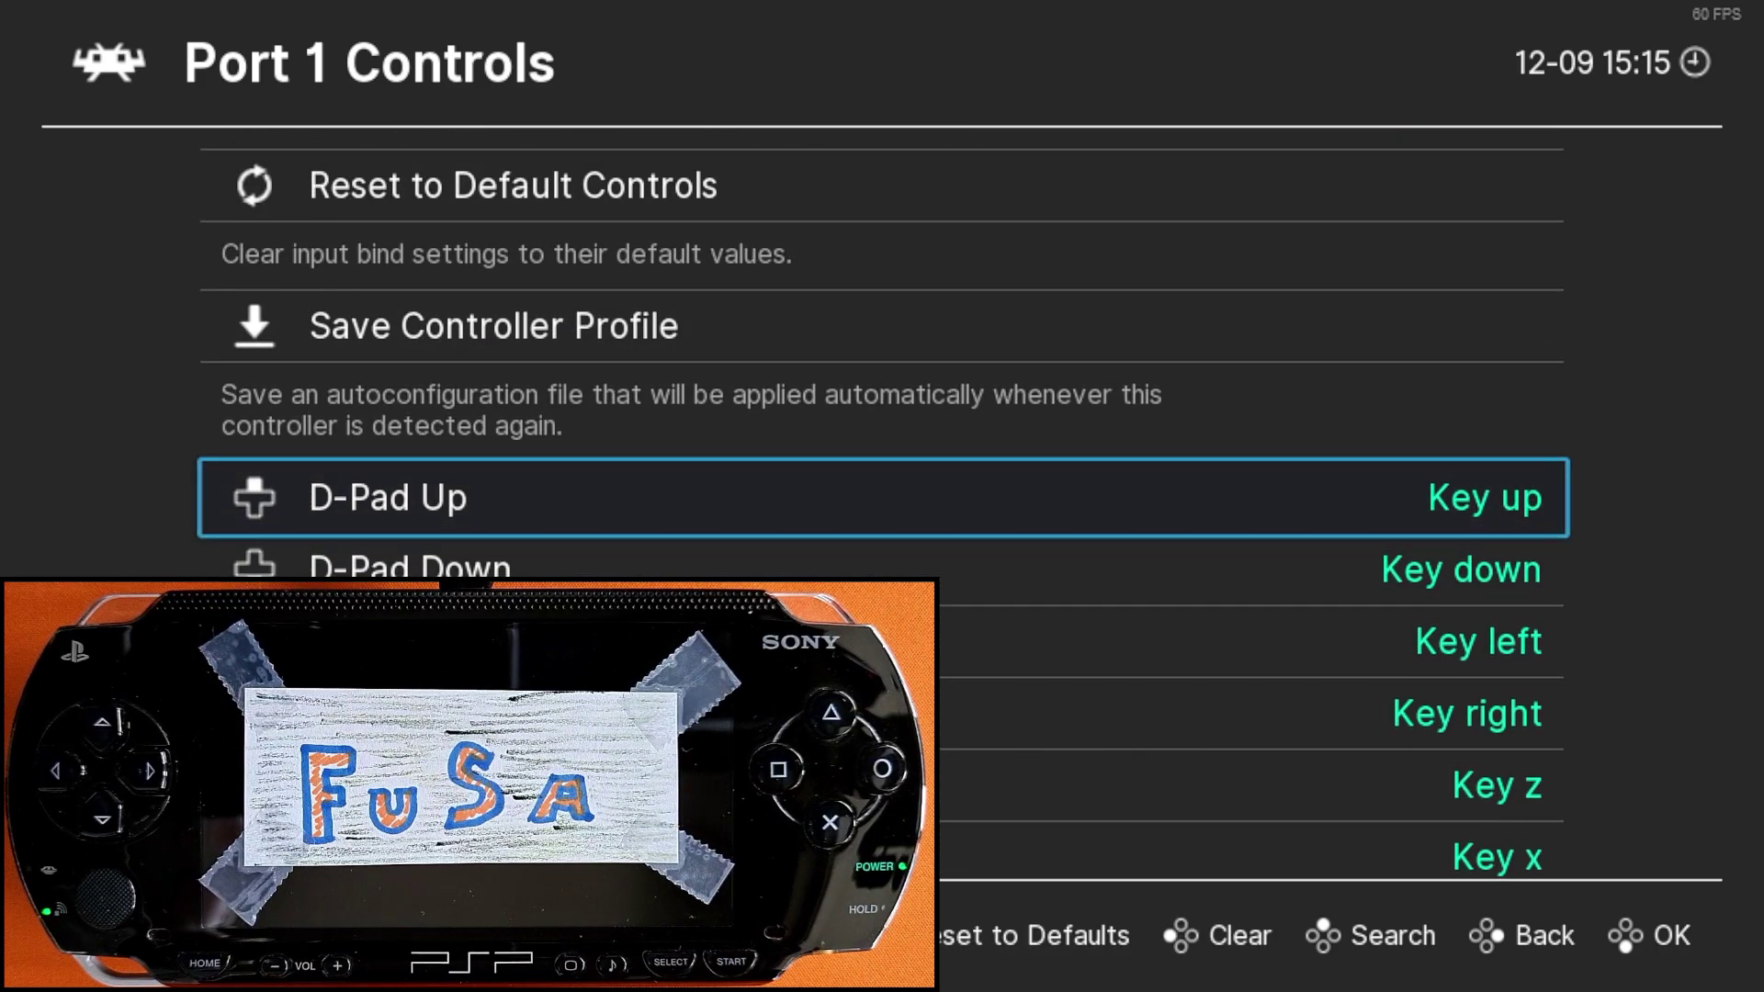
pyautogui.press('Return')
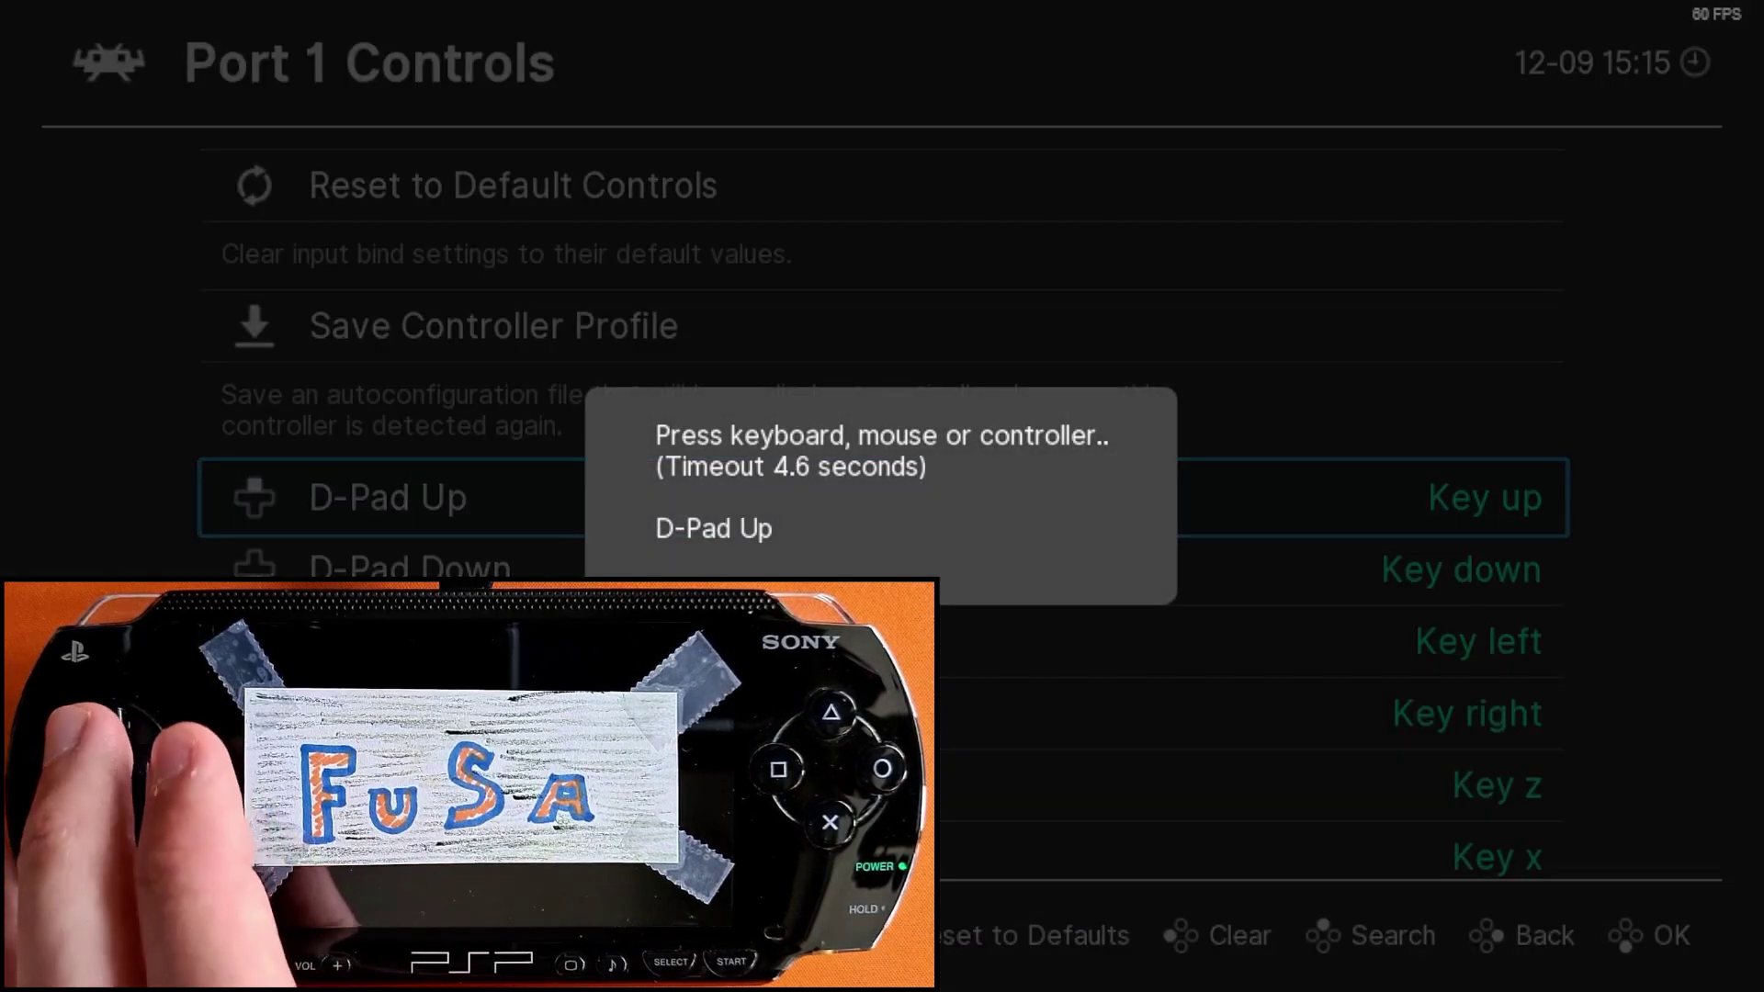
pyautogui.press('Up')
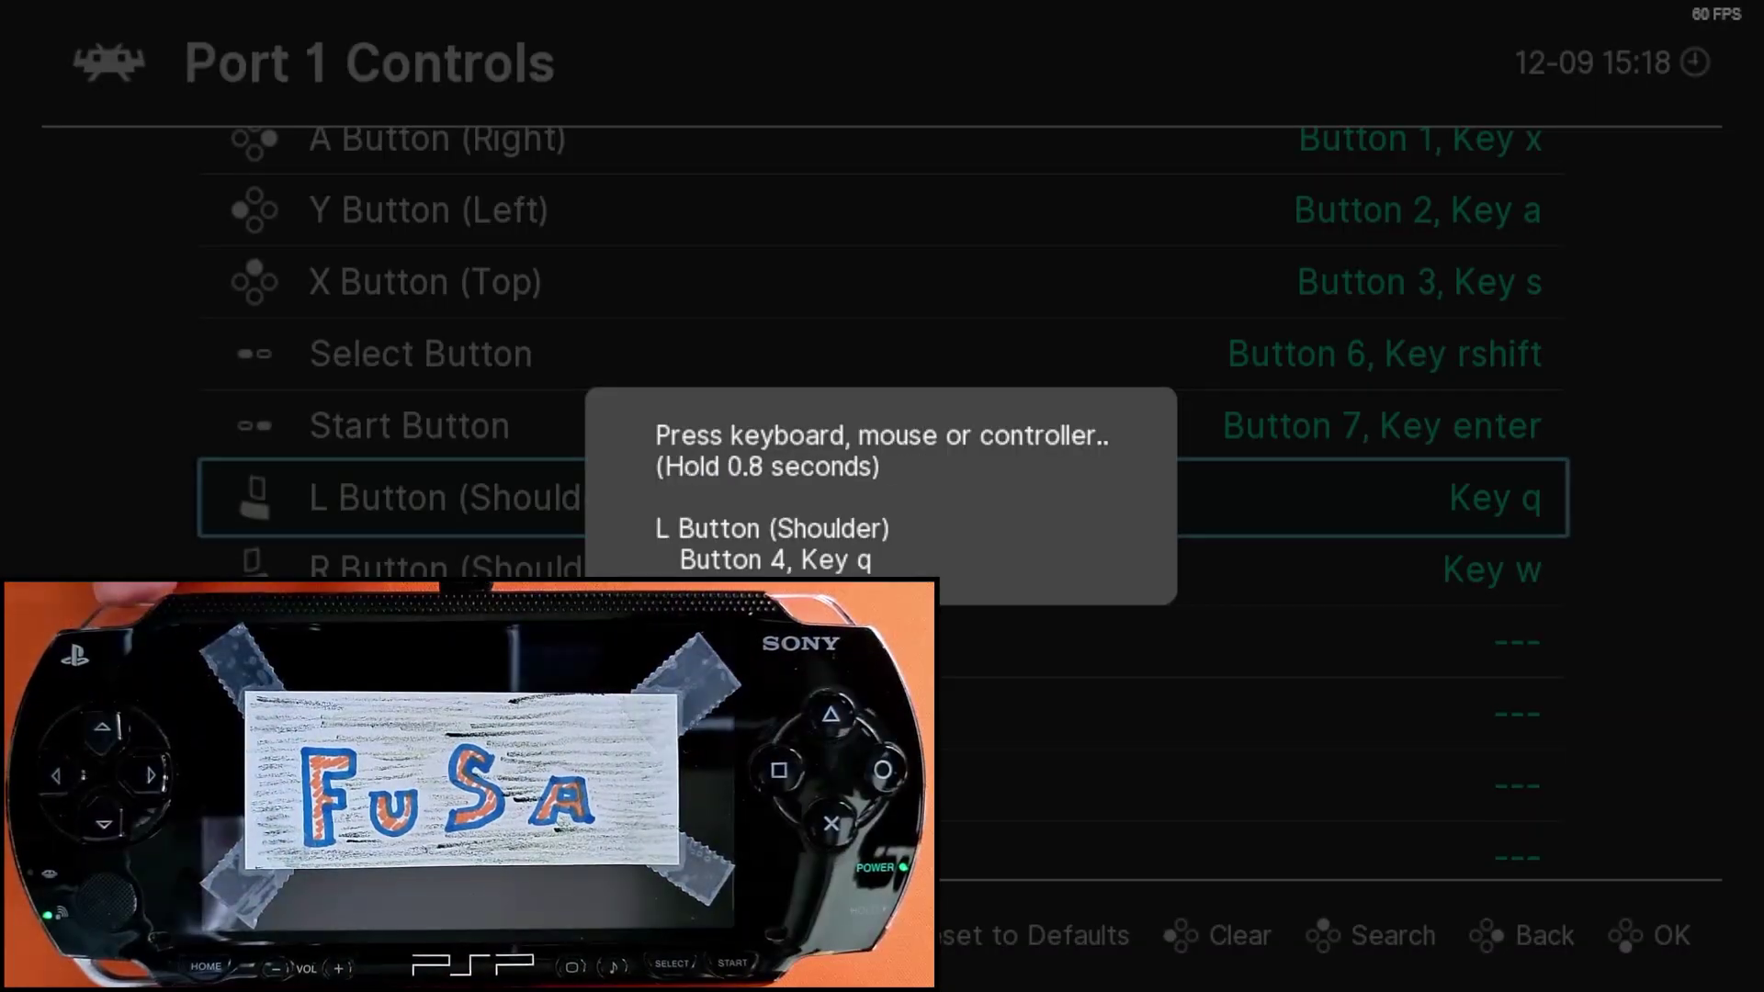
pyautogui.press('Up')
pyautogui.press('Up')
pyautogui.press('Up')
pyautogui.press('Up')
pyautogui.press('Up')
pyautogui.press('Up')
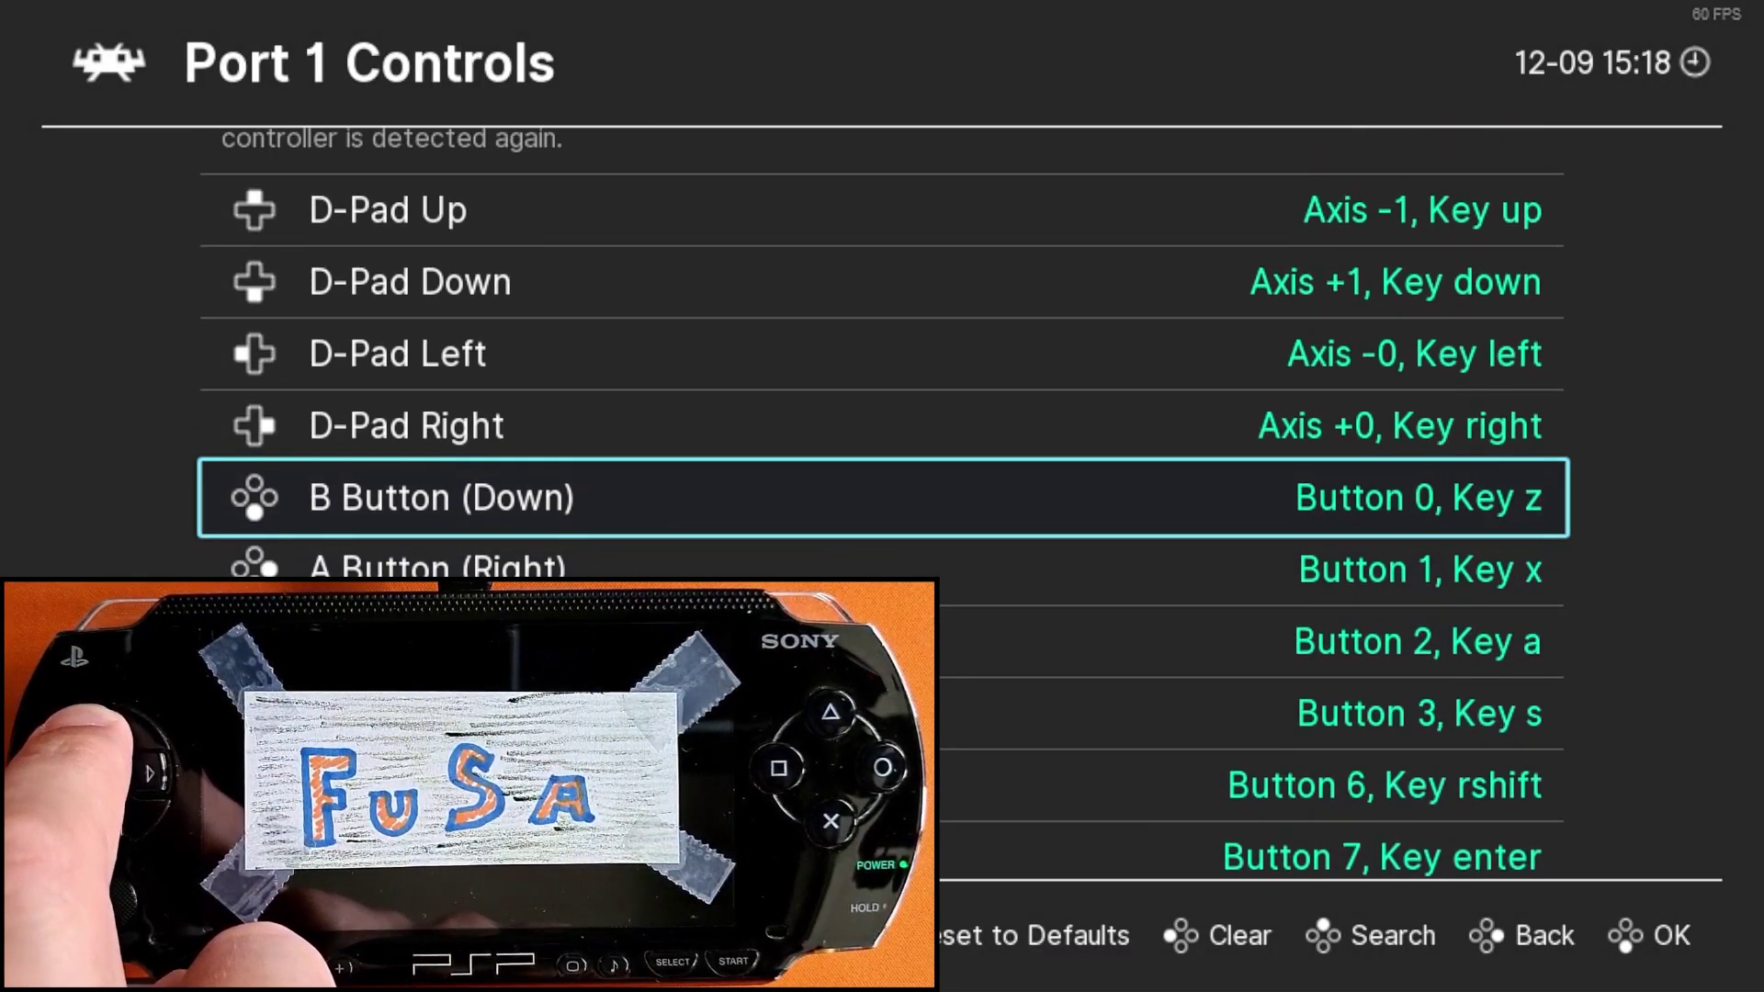
pyautogui.press('Up')
pyautogui.press('Up')
pyautogui.press('Up')
pyautogui.press('Up')
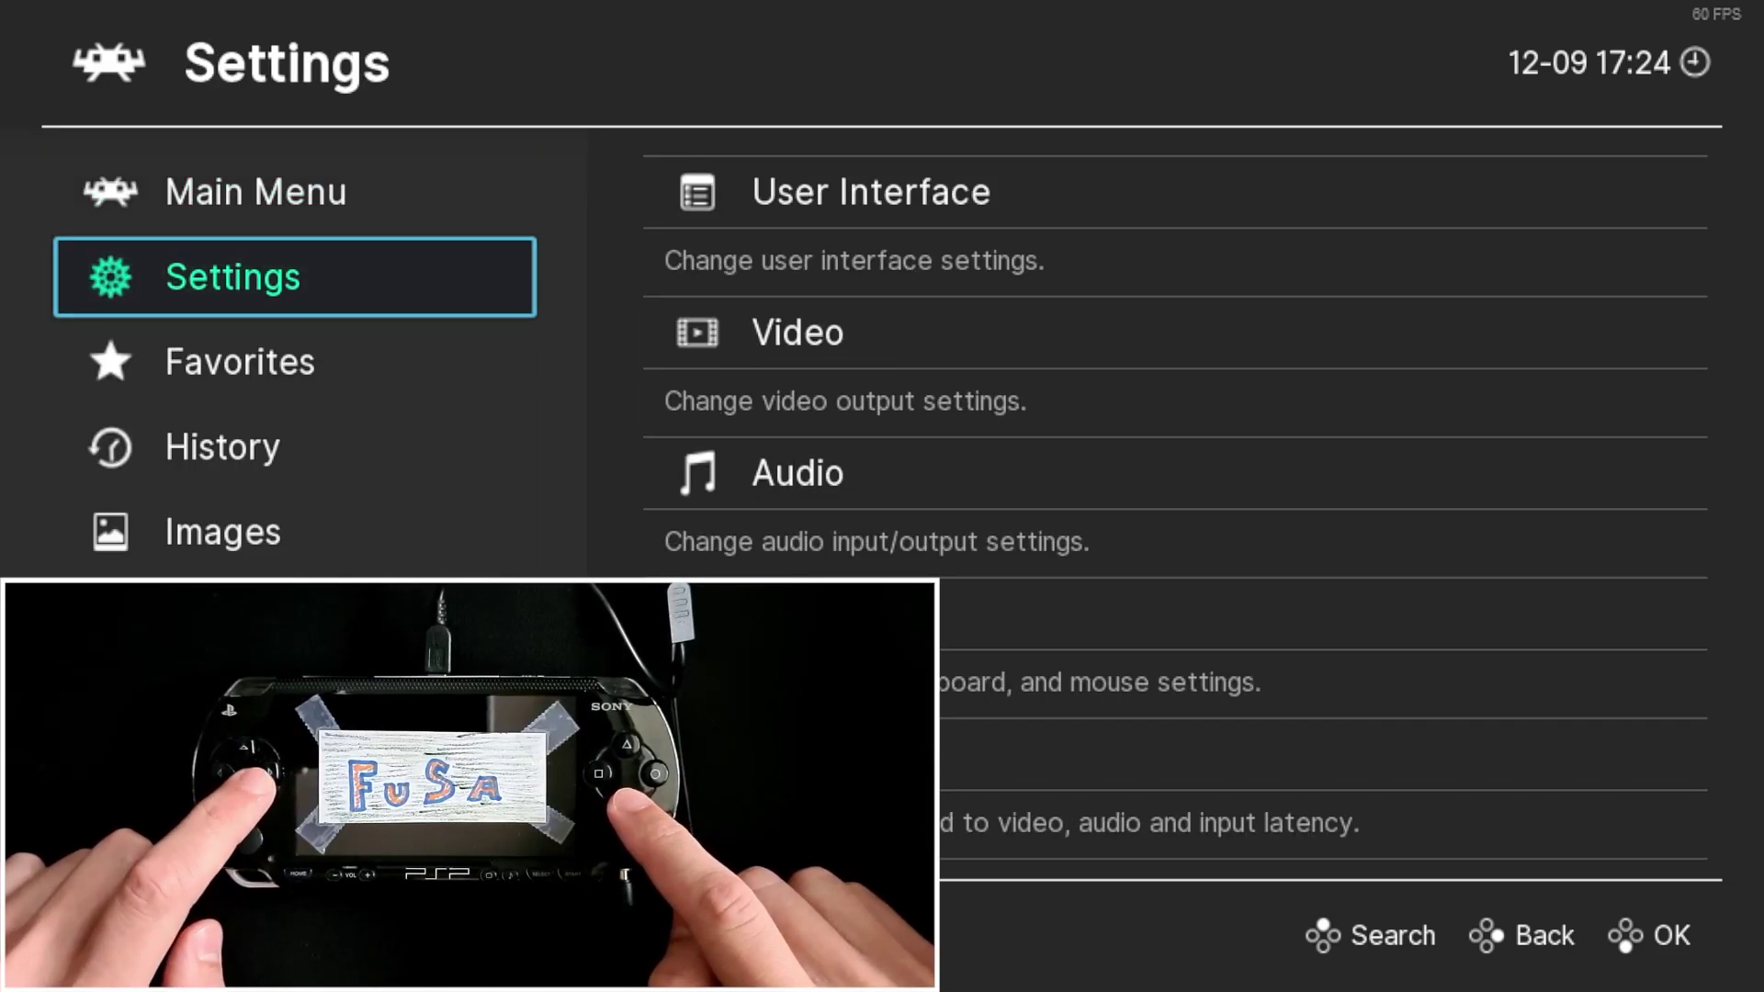
# Step: Go to the Hotkeys settings under Settings > Input
pyautogui.press('Right')
pyautogui.press('Down')
pyautogui.press('Down')
pyautogui.press('Down')
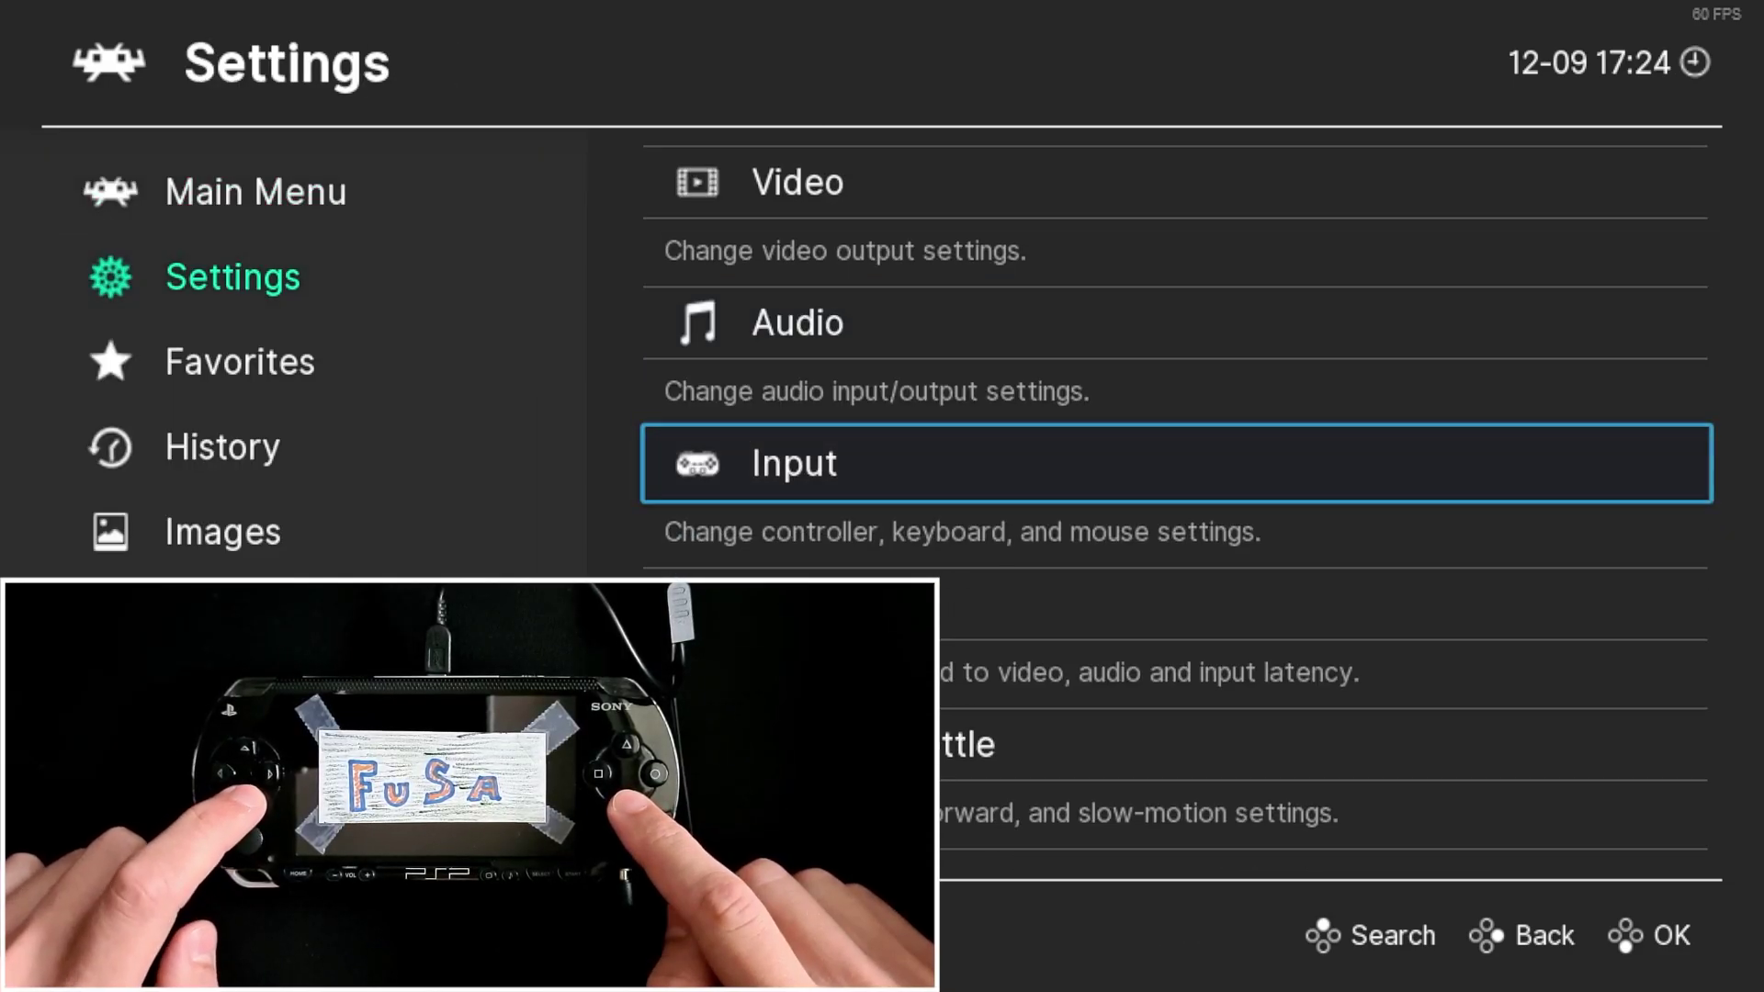
pyautogui.press('Return')
pyautogui.press('Down')
pyautogui.press('Down')
pyautogui.press('Return')
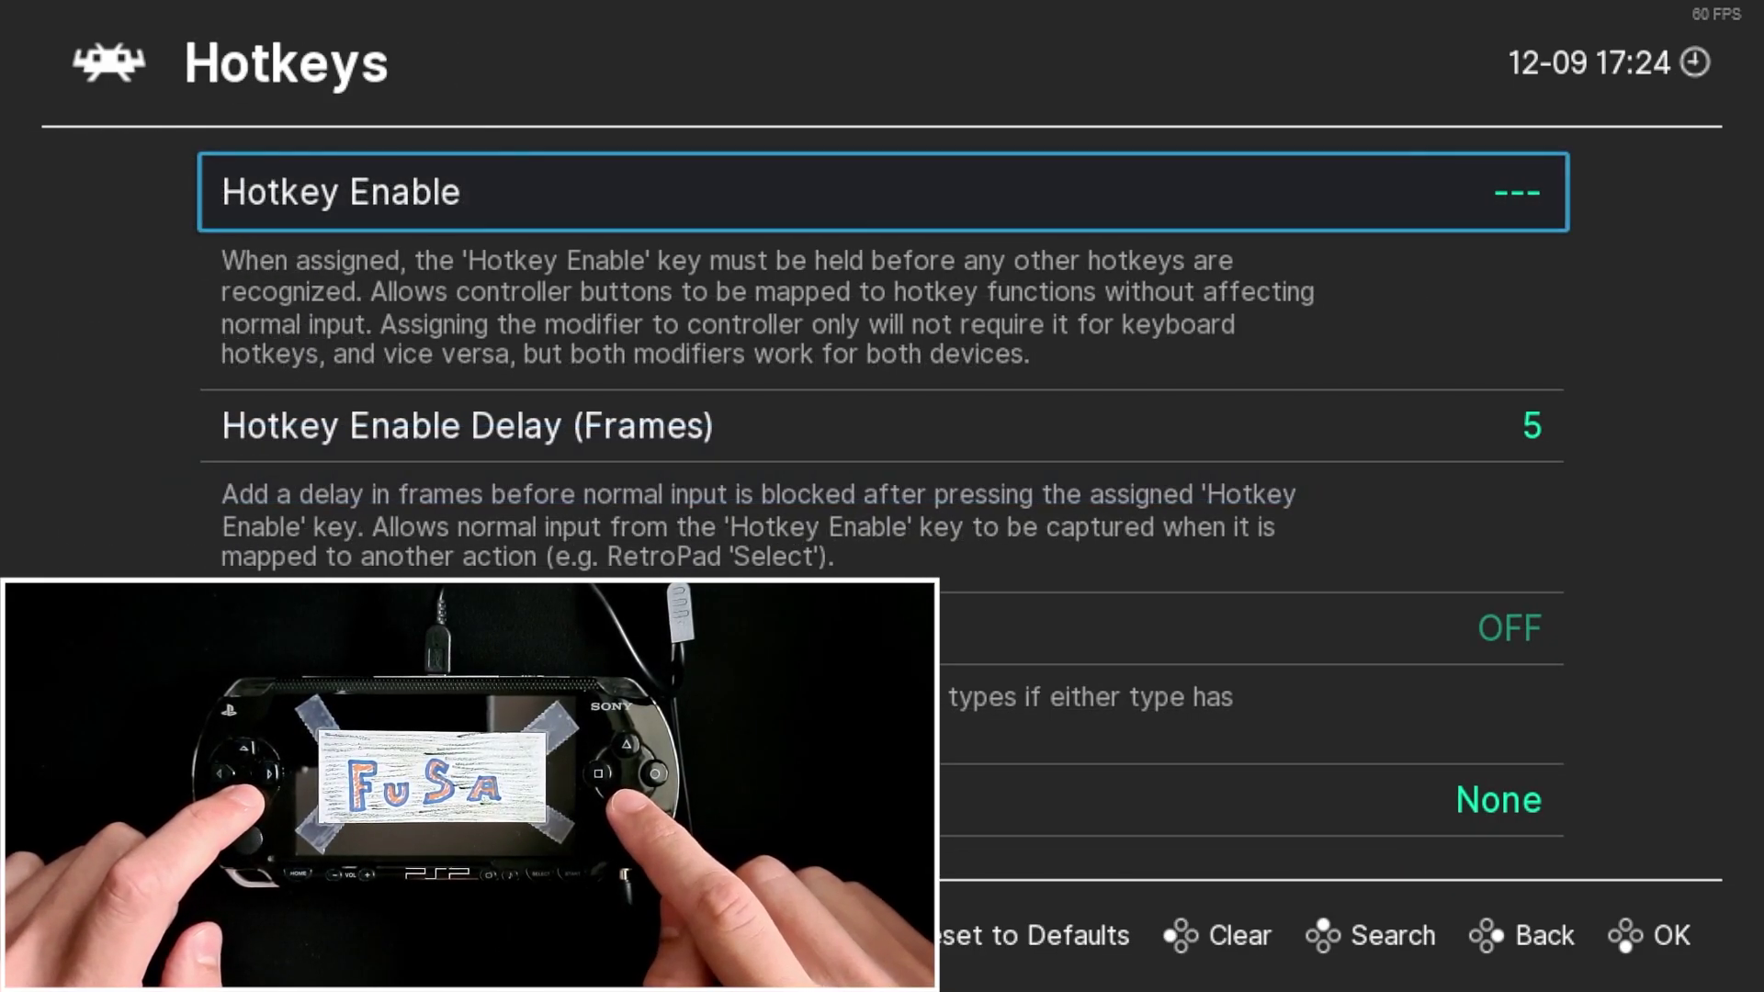
# Step: Test the game's pause menu and RetroArch's F1 Quick Menu, resuming play each time
pyautogui.press('Return')
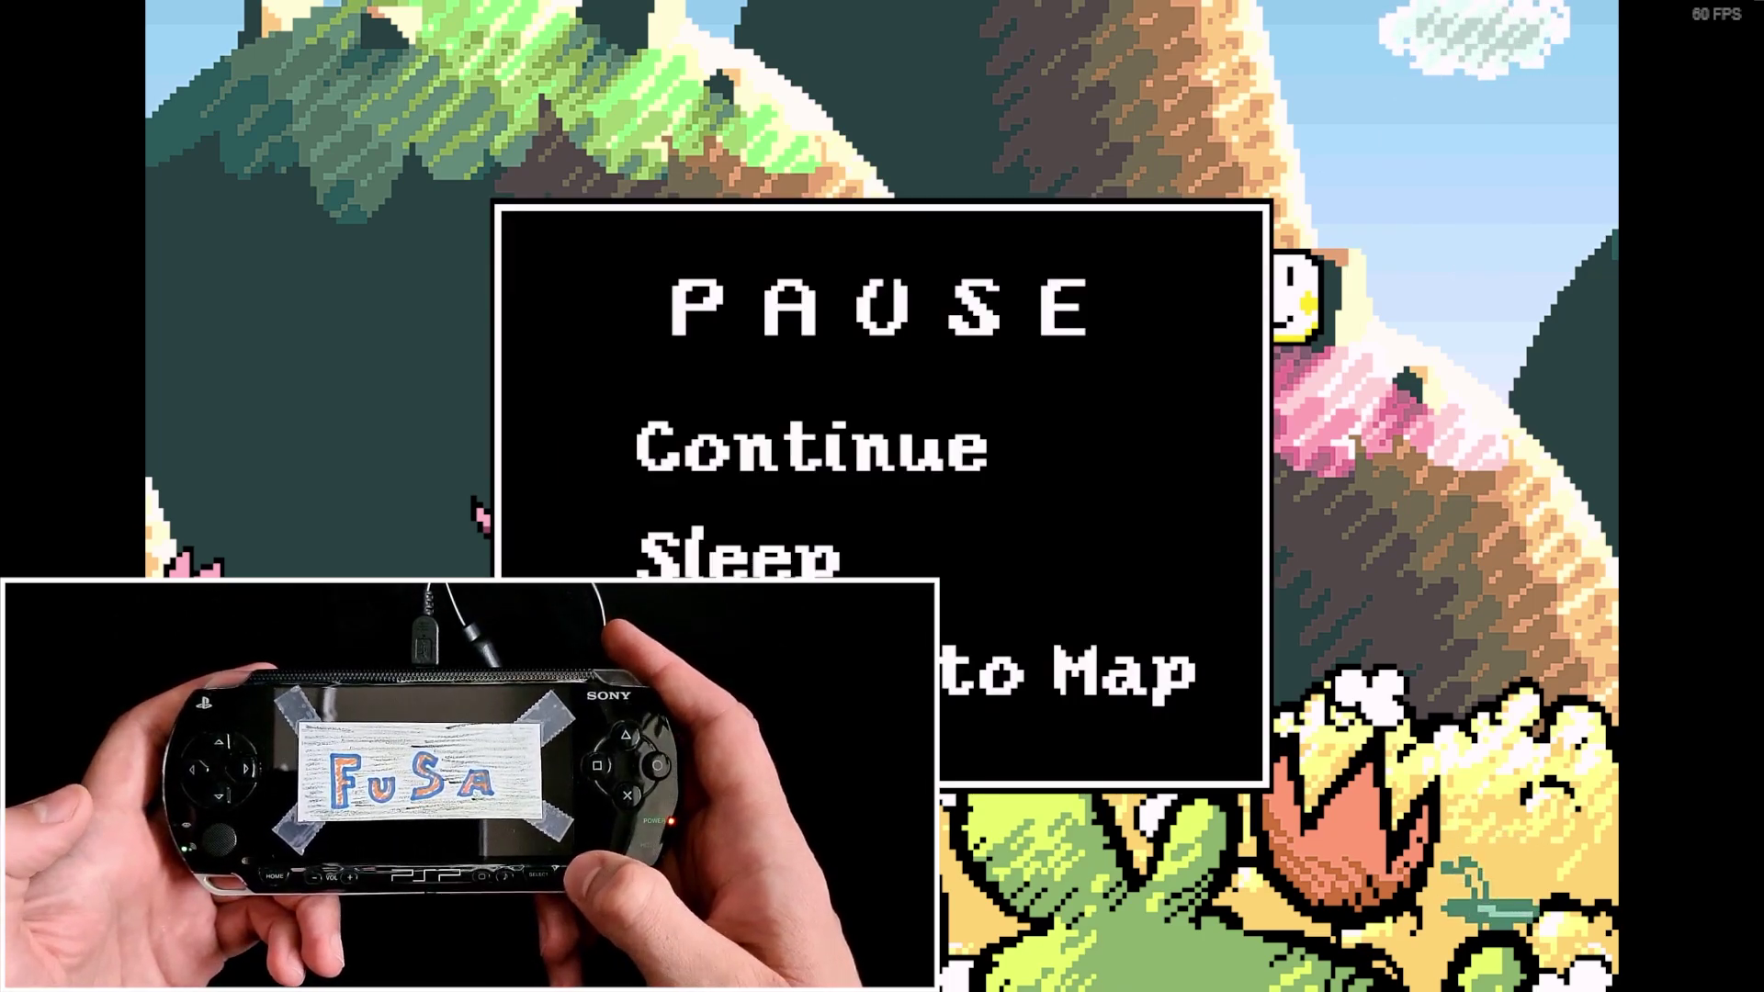
pyautogui.press('Return')
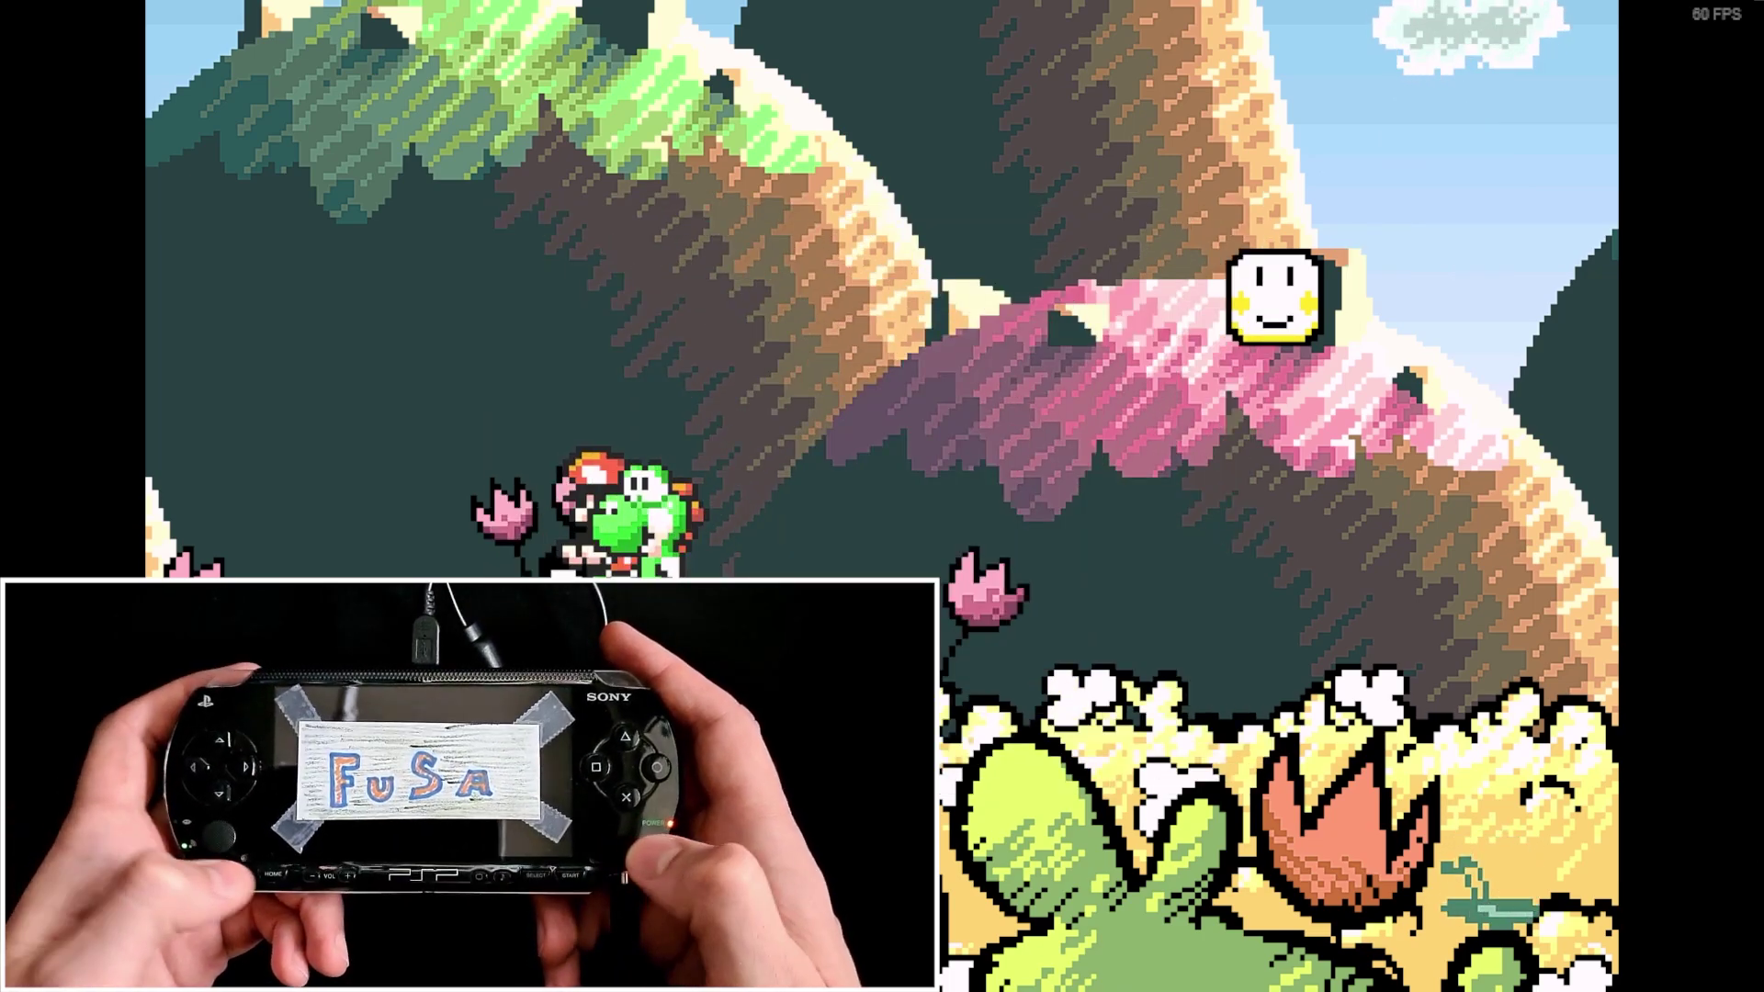
pyautogui.press('F1')
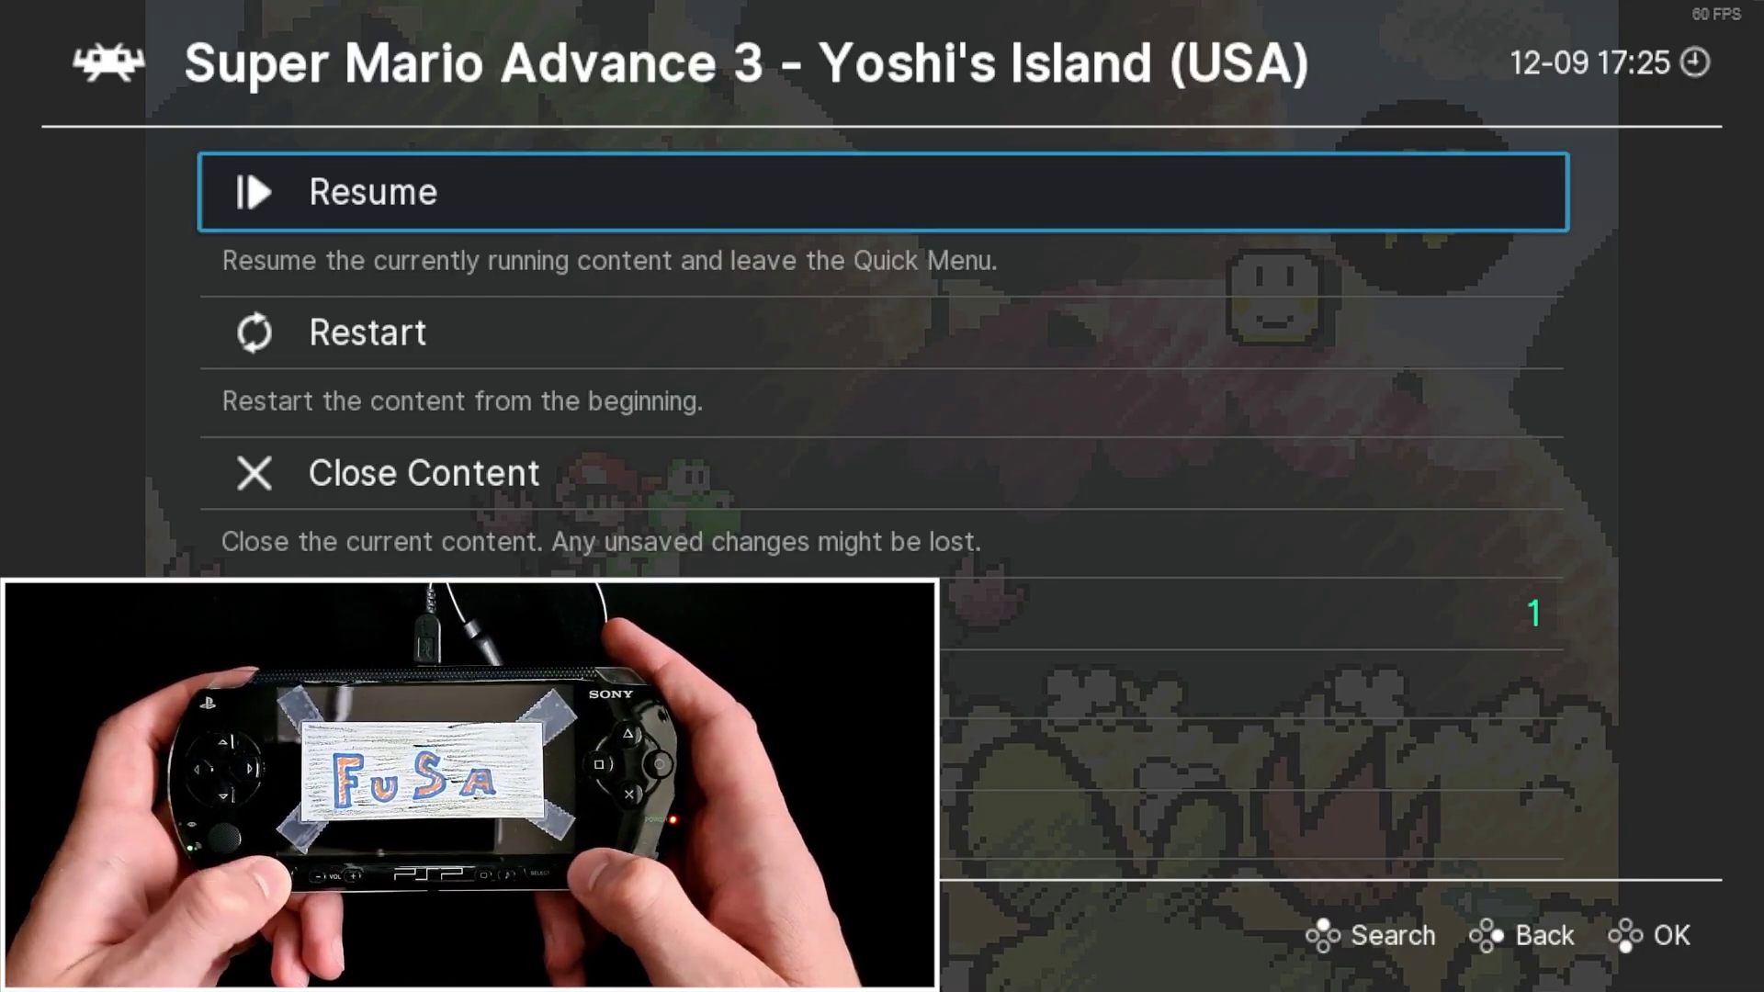
pyautogui.press('Down')
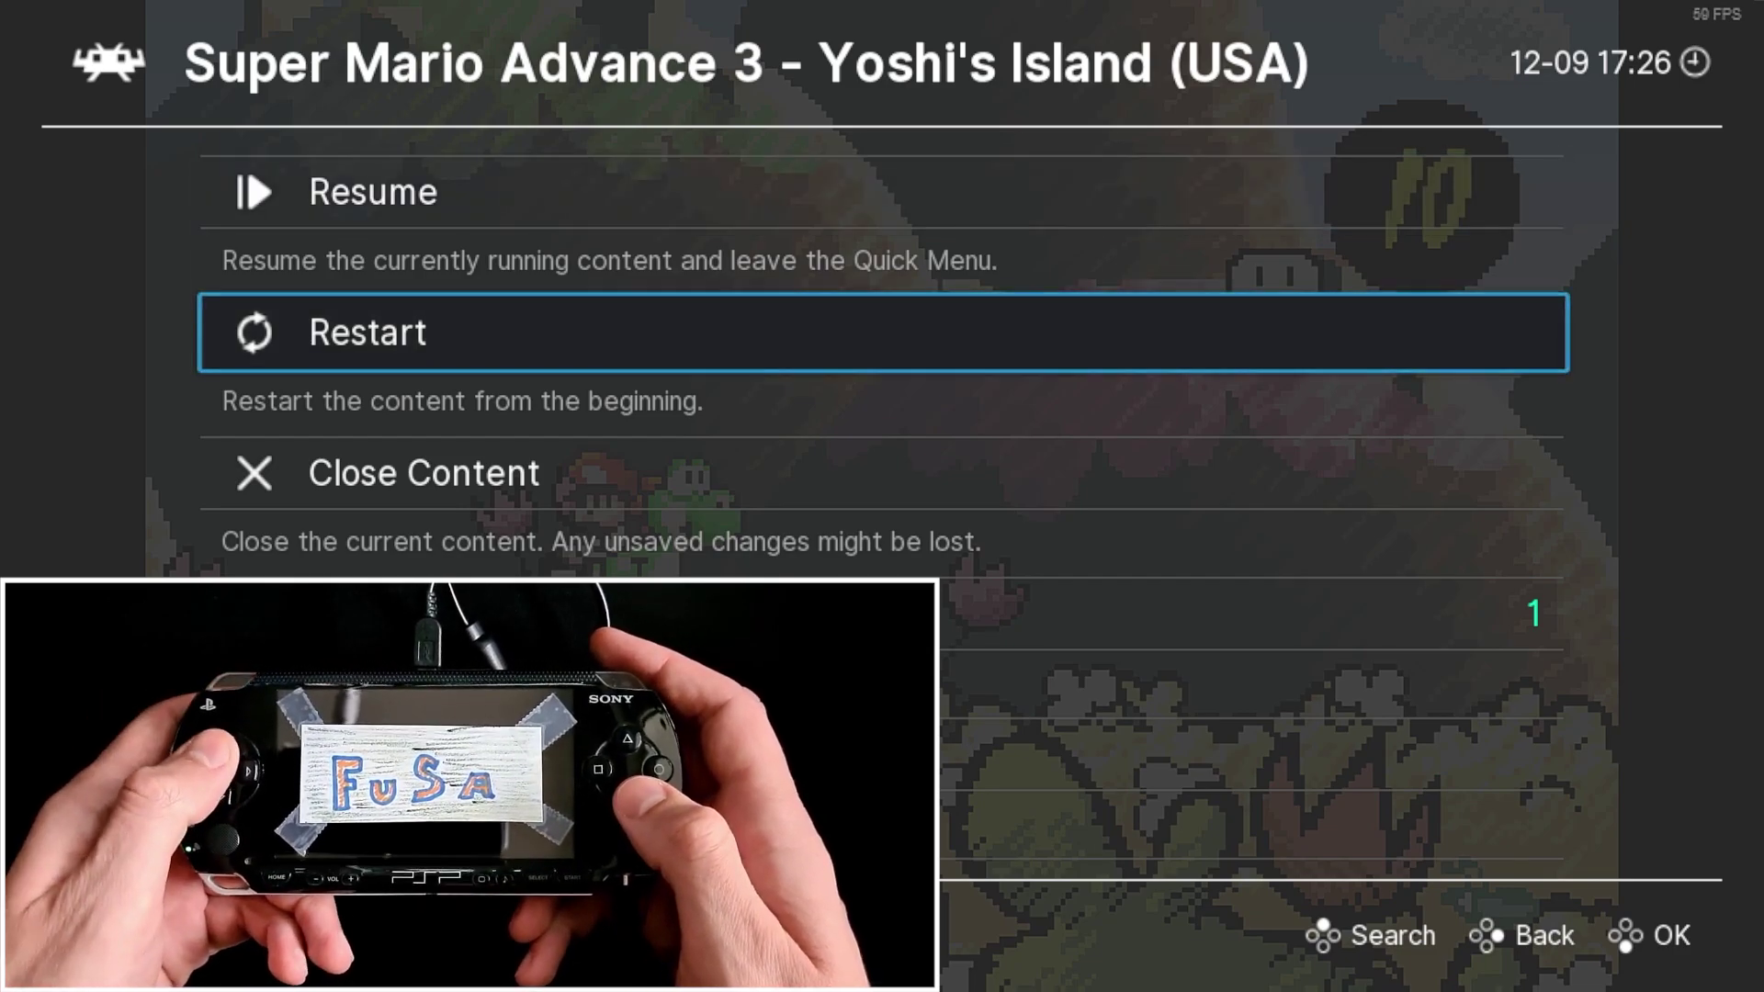
pyautogui.press('Up')
pyautogui.press('Return')
pyautogui.press('F1')
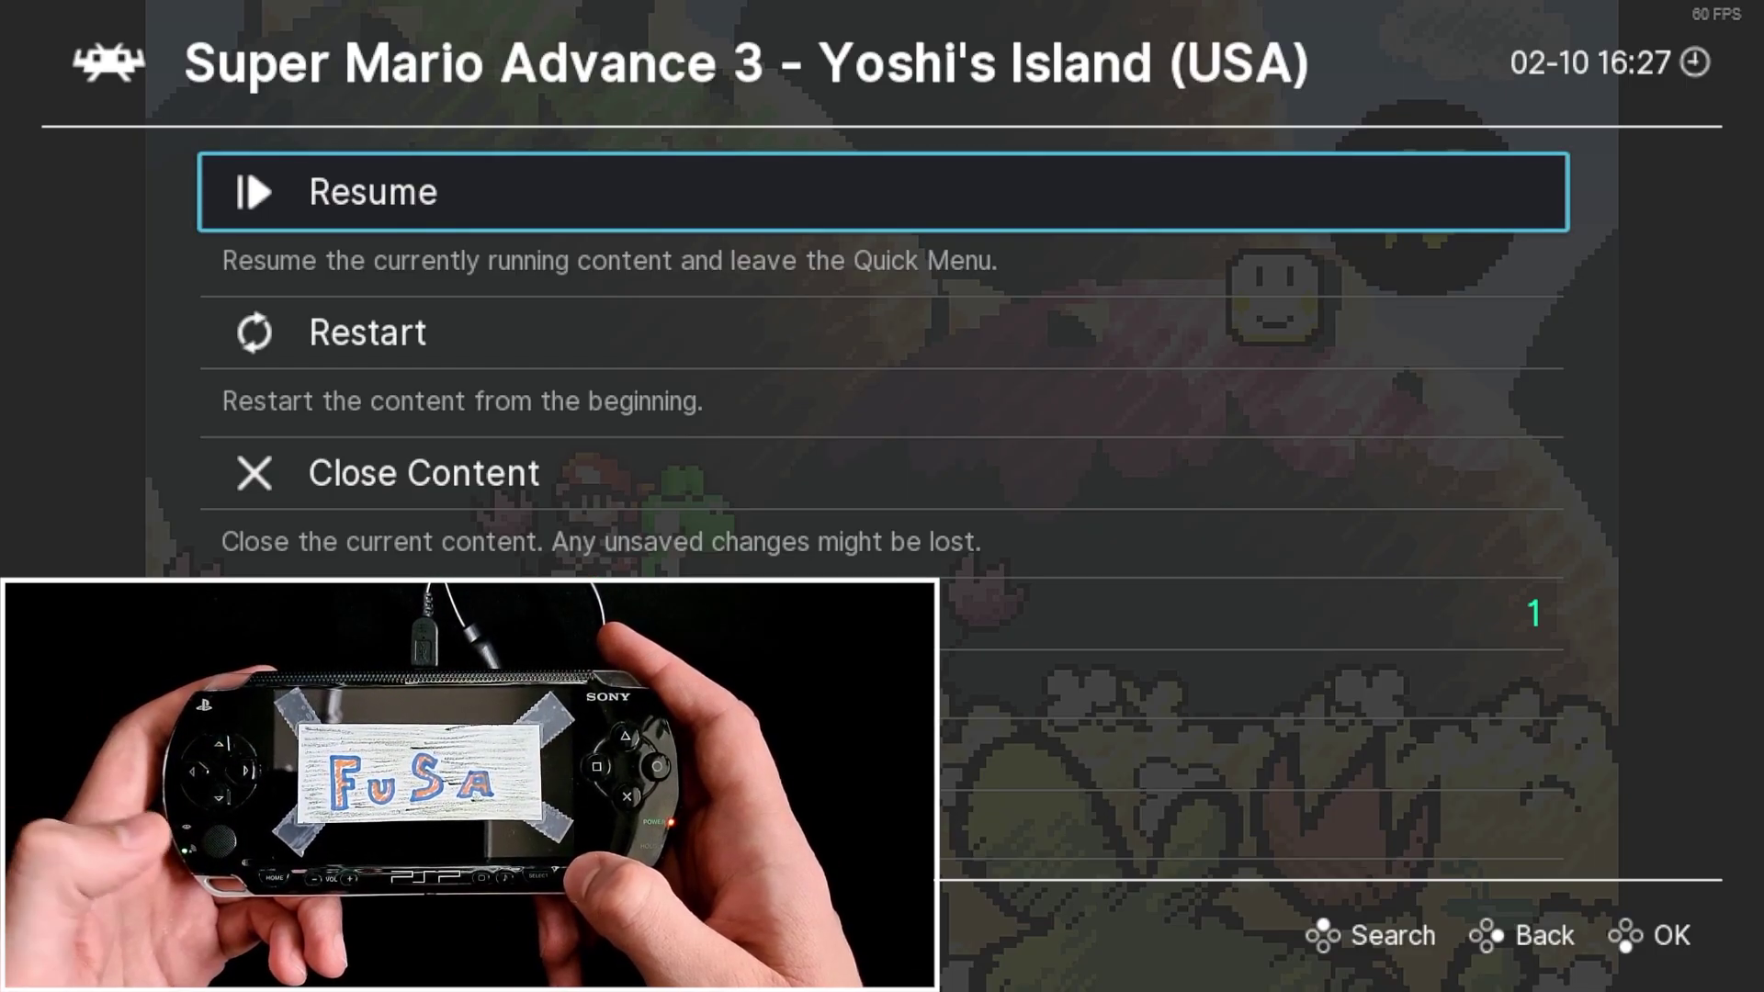
pyautogui.press('Return')
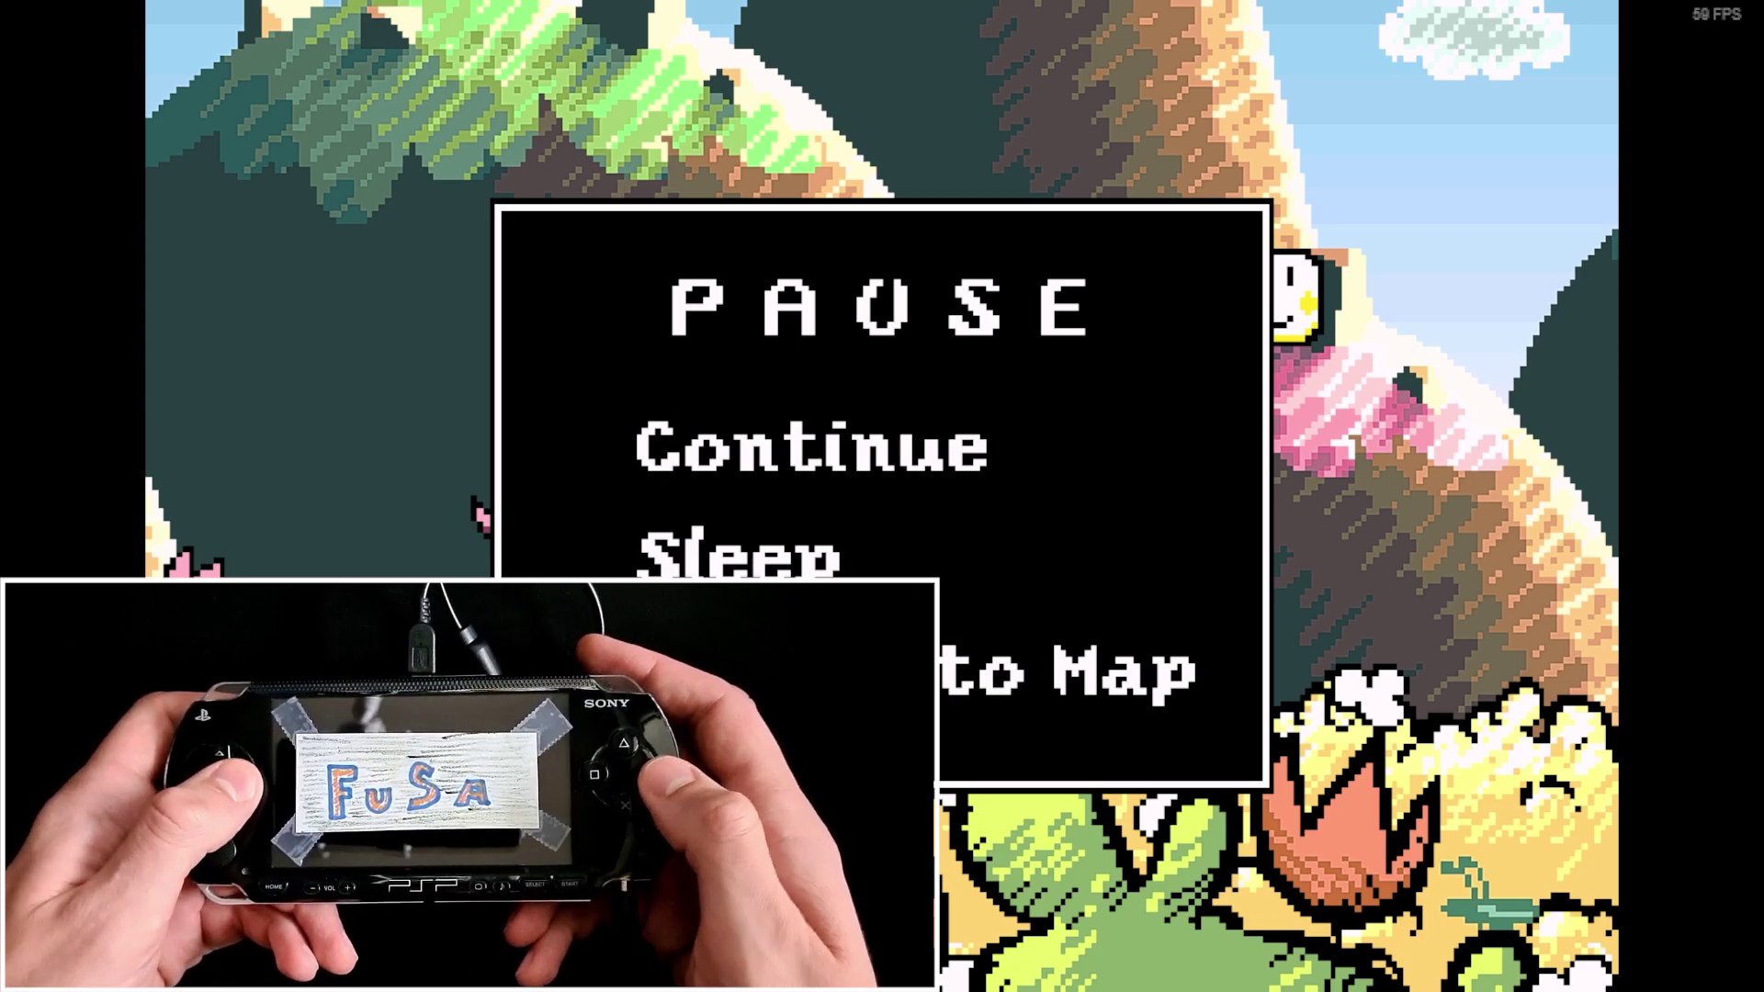
pyautogui.press('Return')
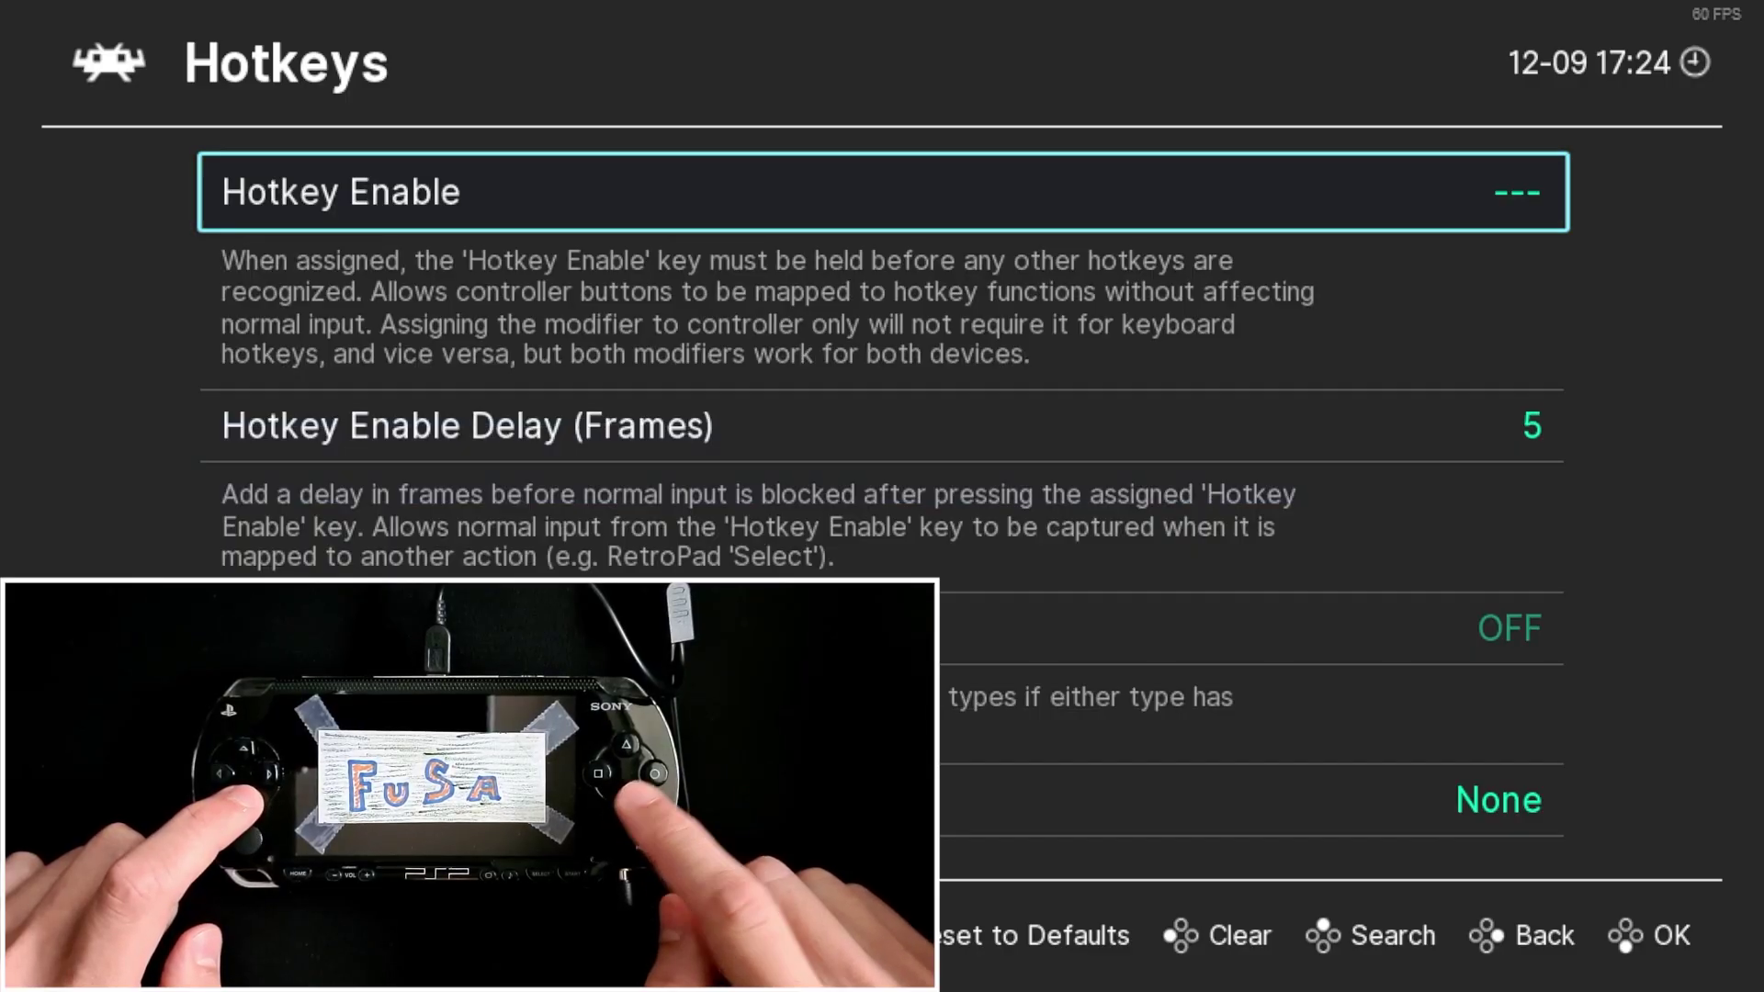
# Step: Assign PSP buttons to Hotkey Enable, Menu Toggle, Save State and Load State, then leave Hotkeys
pyautogui.press('Return')
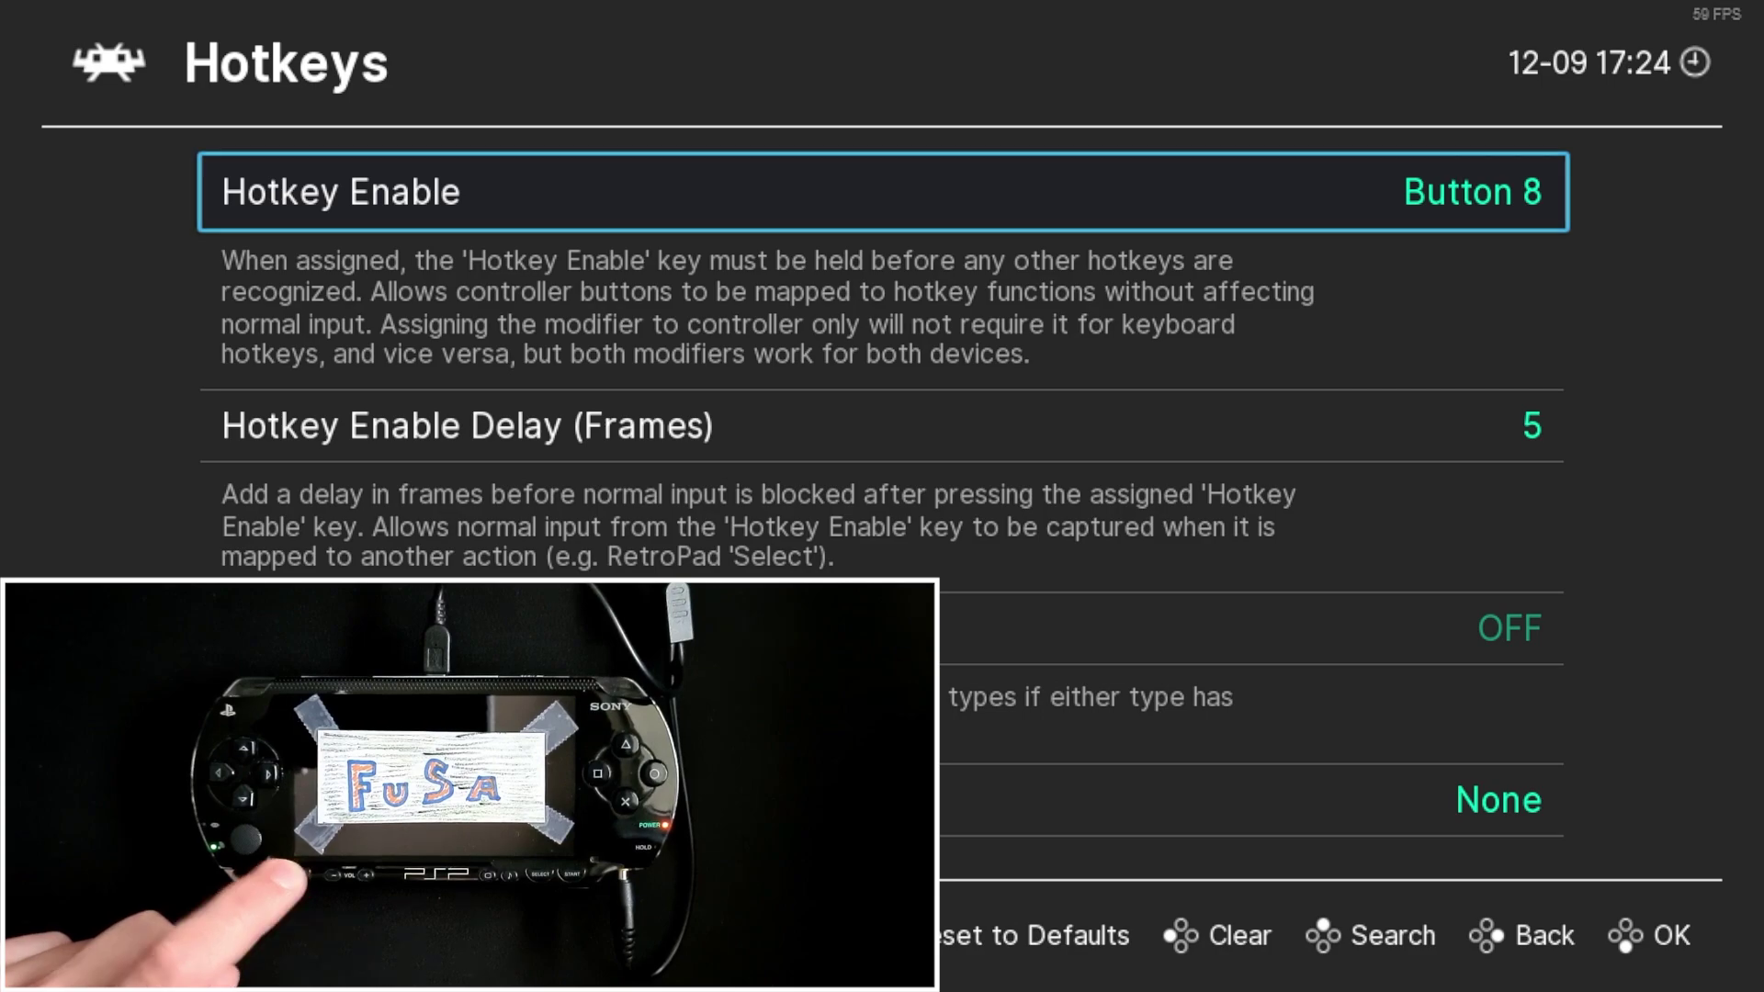
pyautogui.press('Down')
pyautogui.press('Down')
pyautogui.press('Down')
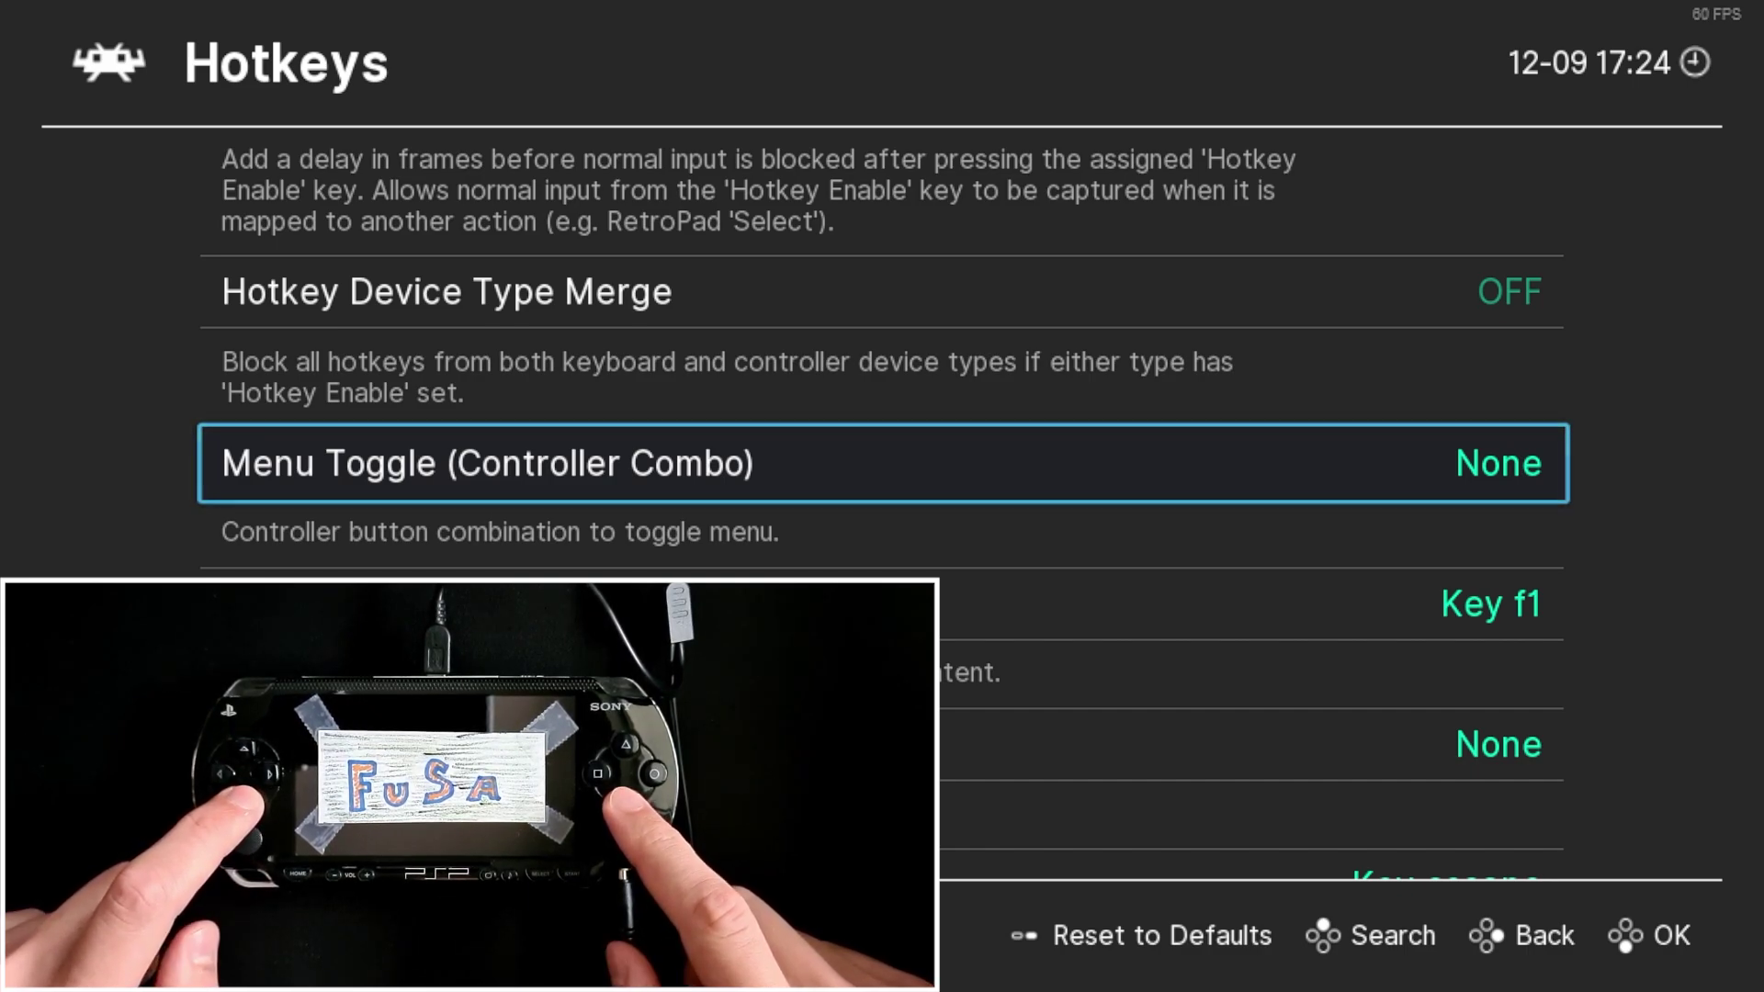
pyautogui.press('Down')
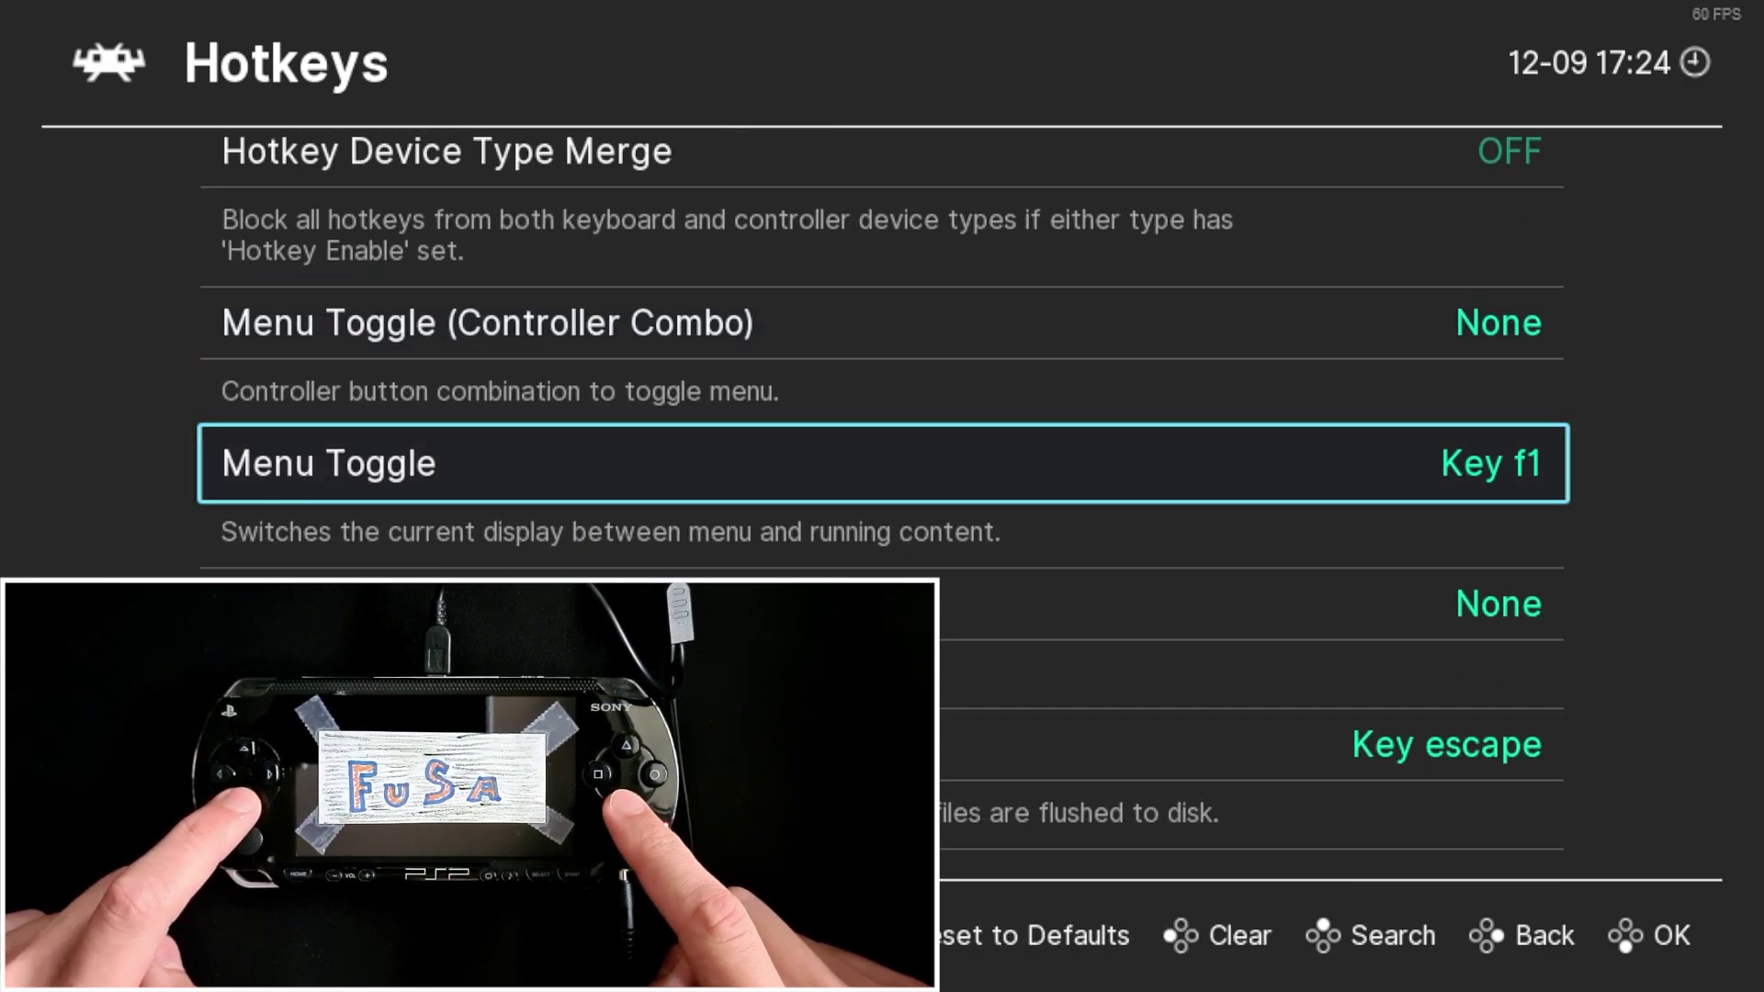
pyautogui.press('Return')
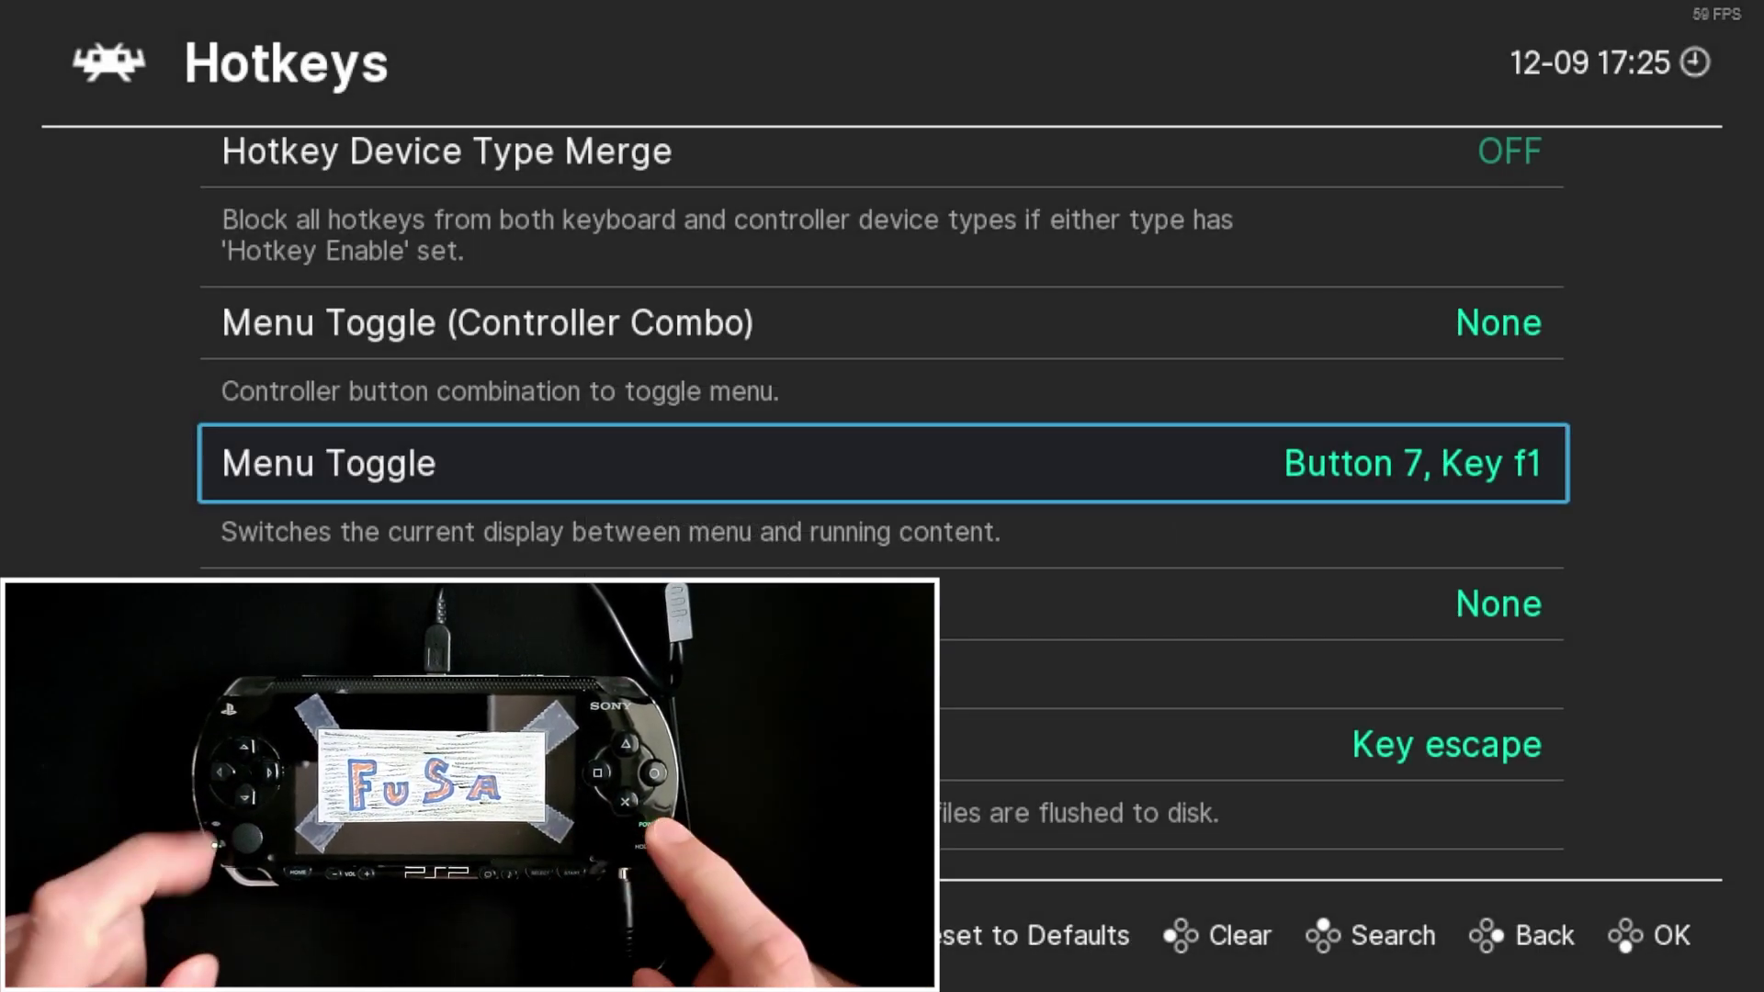
pyautogui.press('Down')
pyautogui.press('Down')
pyautogui.press('Down')
pyautogui.press('Down')
pyautogui.press('Return')
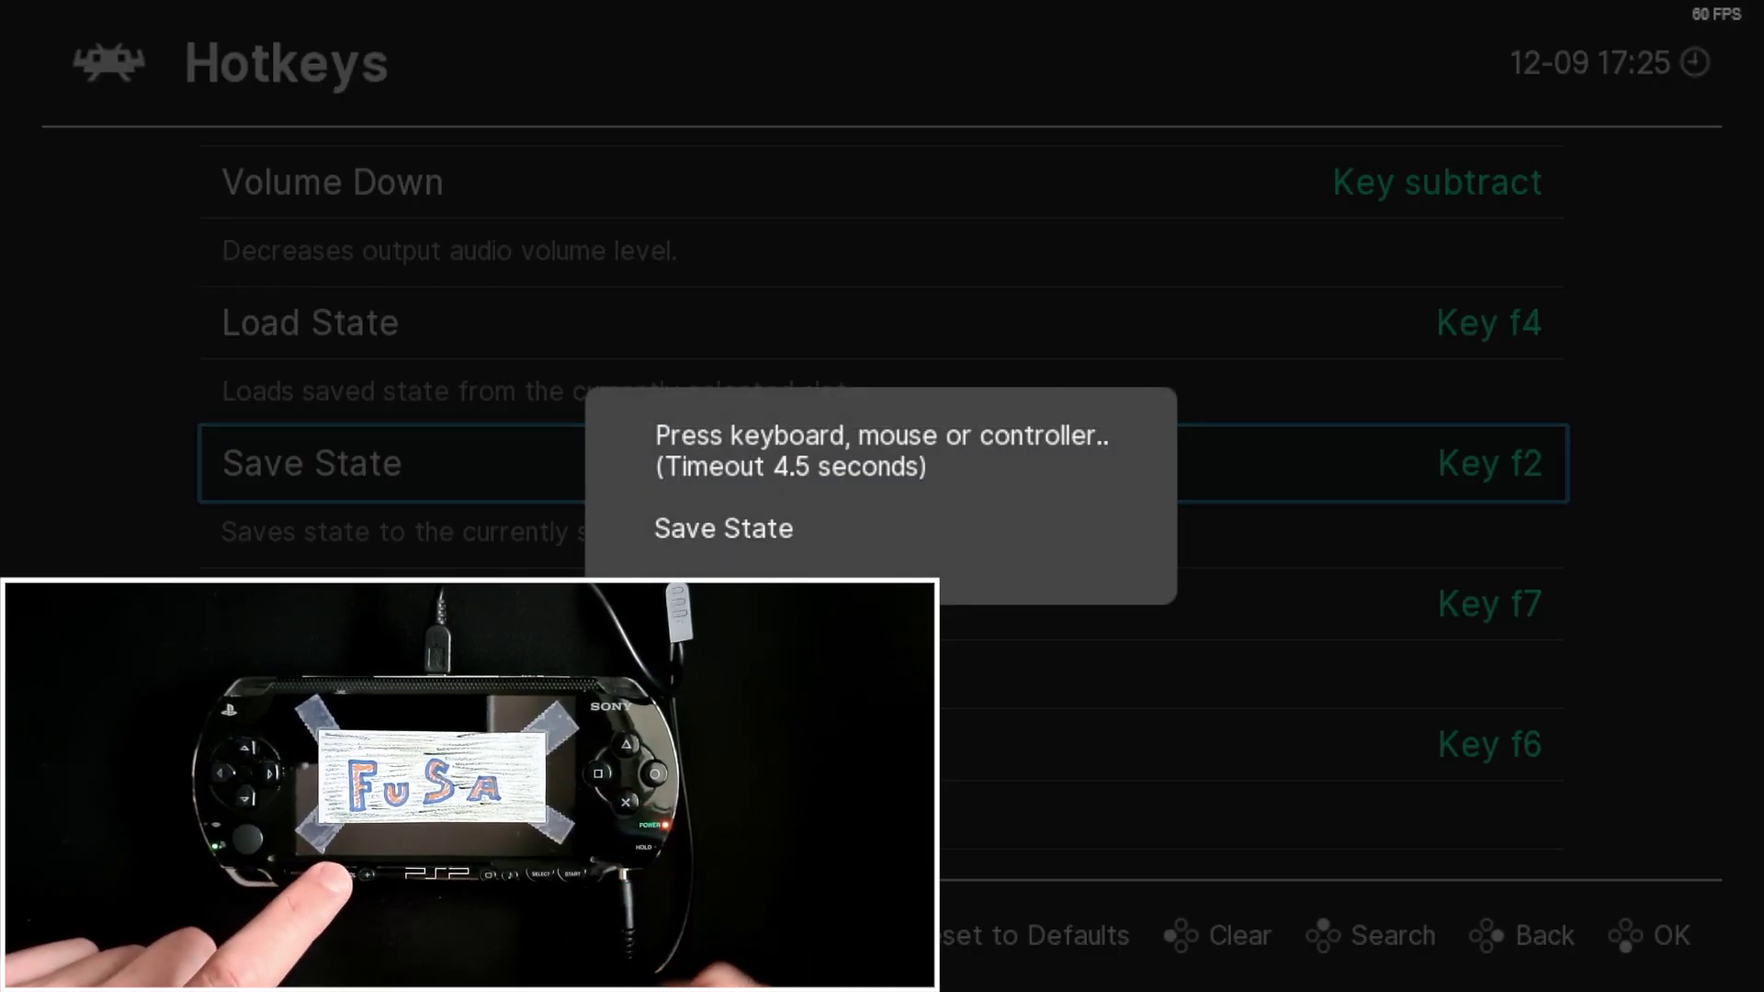
pyautogui.press('Up')
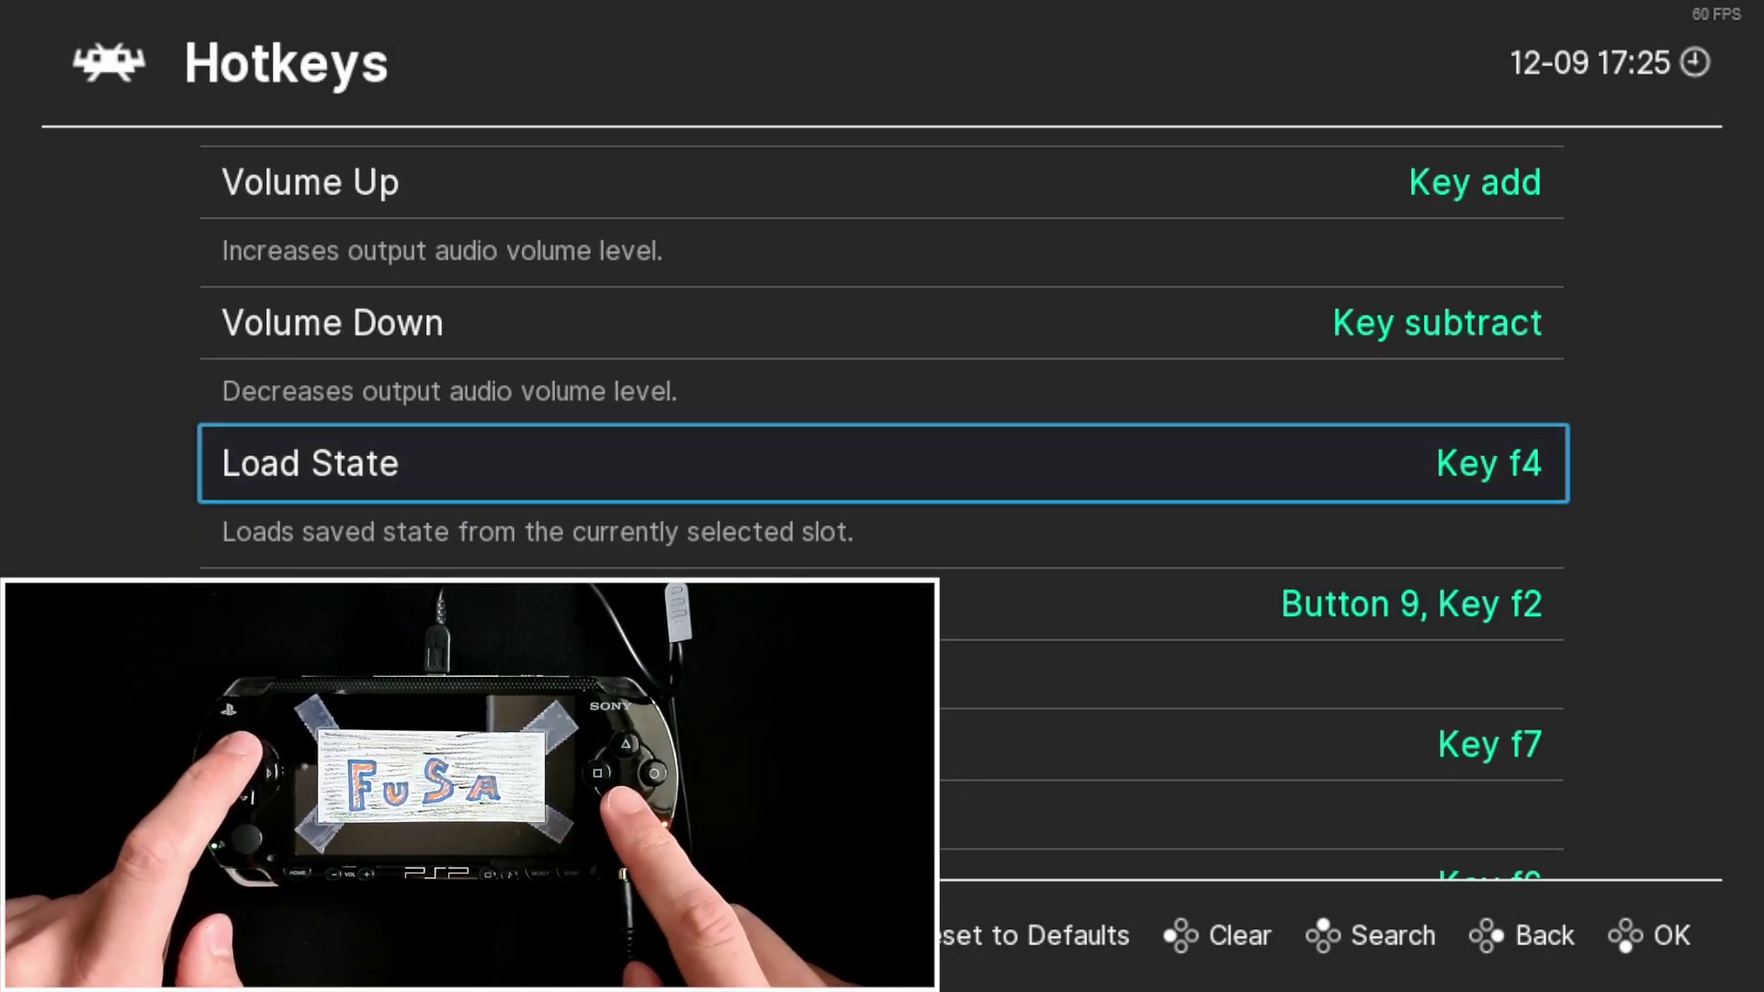
pyautogui.press('Return')
pyautogui.press('BackSpace')
pyautogui.press('BackSpace')
pyautogui.press('BackSpace')
pyautogui.press('Down')
pyautogui.press('Down')
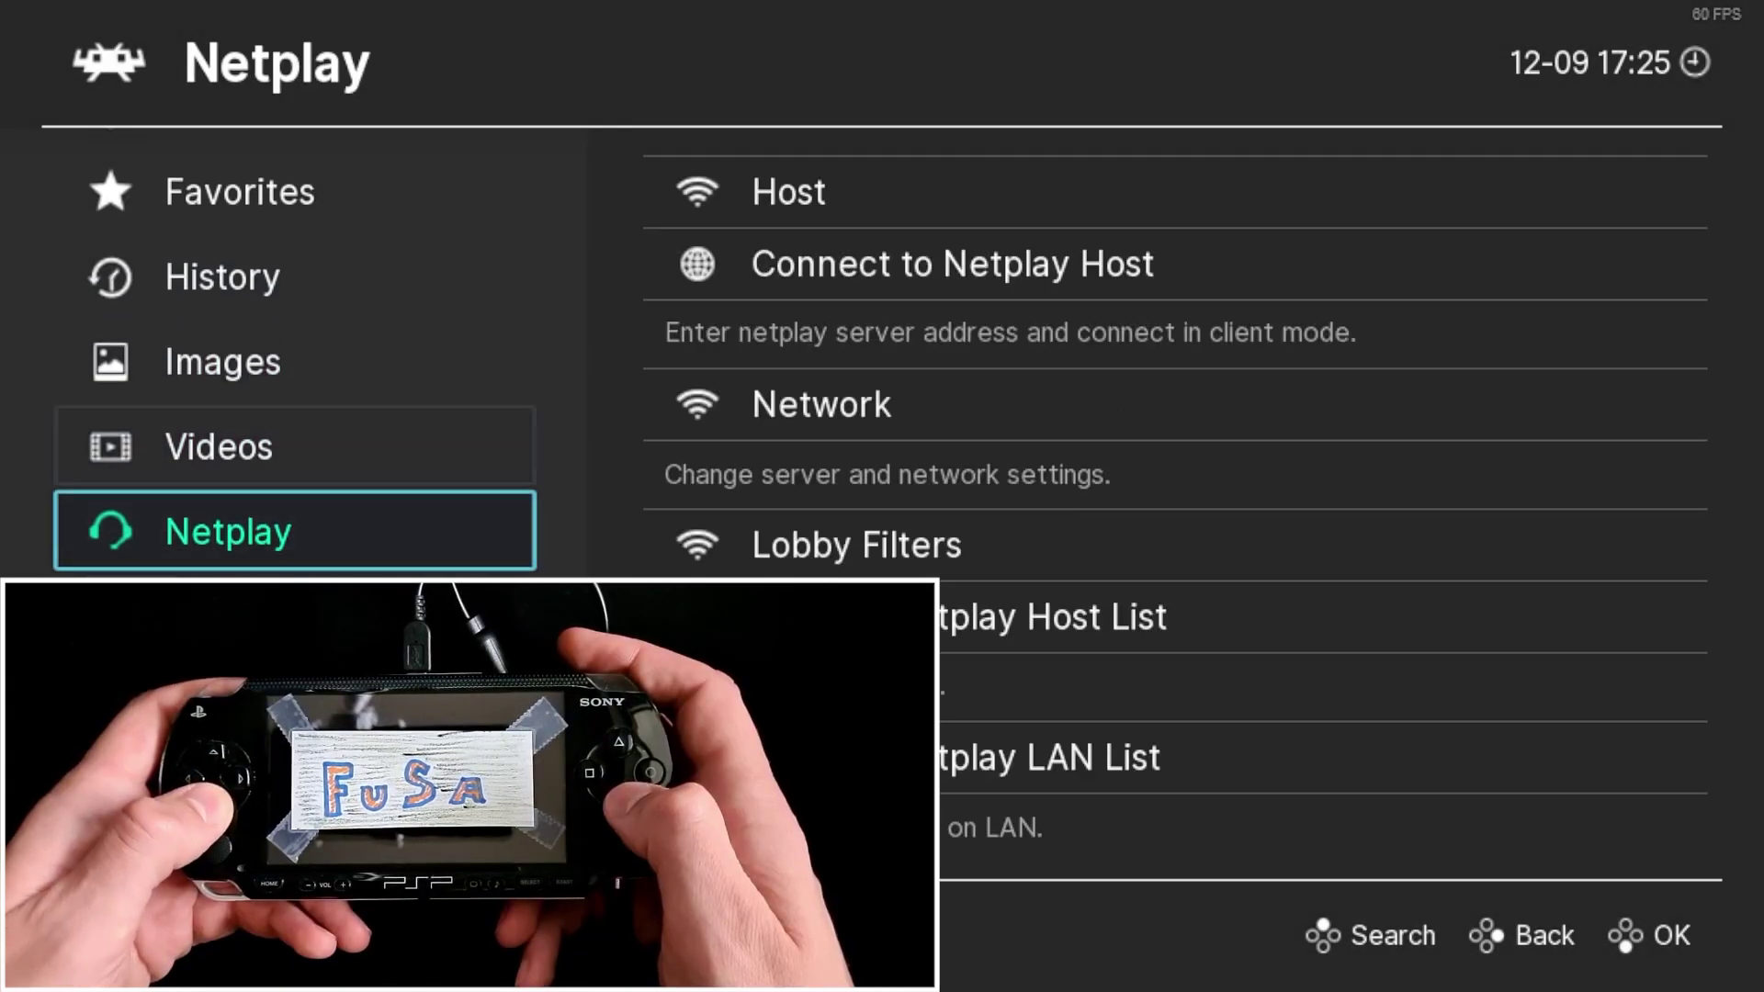
# Step: Move down the sidebar to the Game Boy Advance playlist
pyautogui.press('Down')
pyautogui.press('Down')
pyautogui.press('Down')
pyautogui.press('Down')
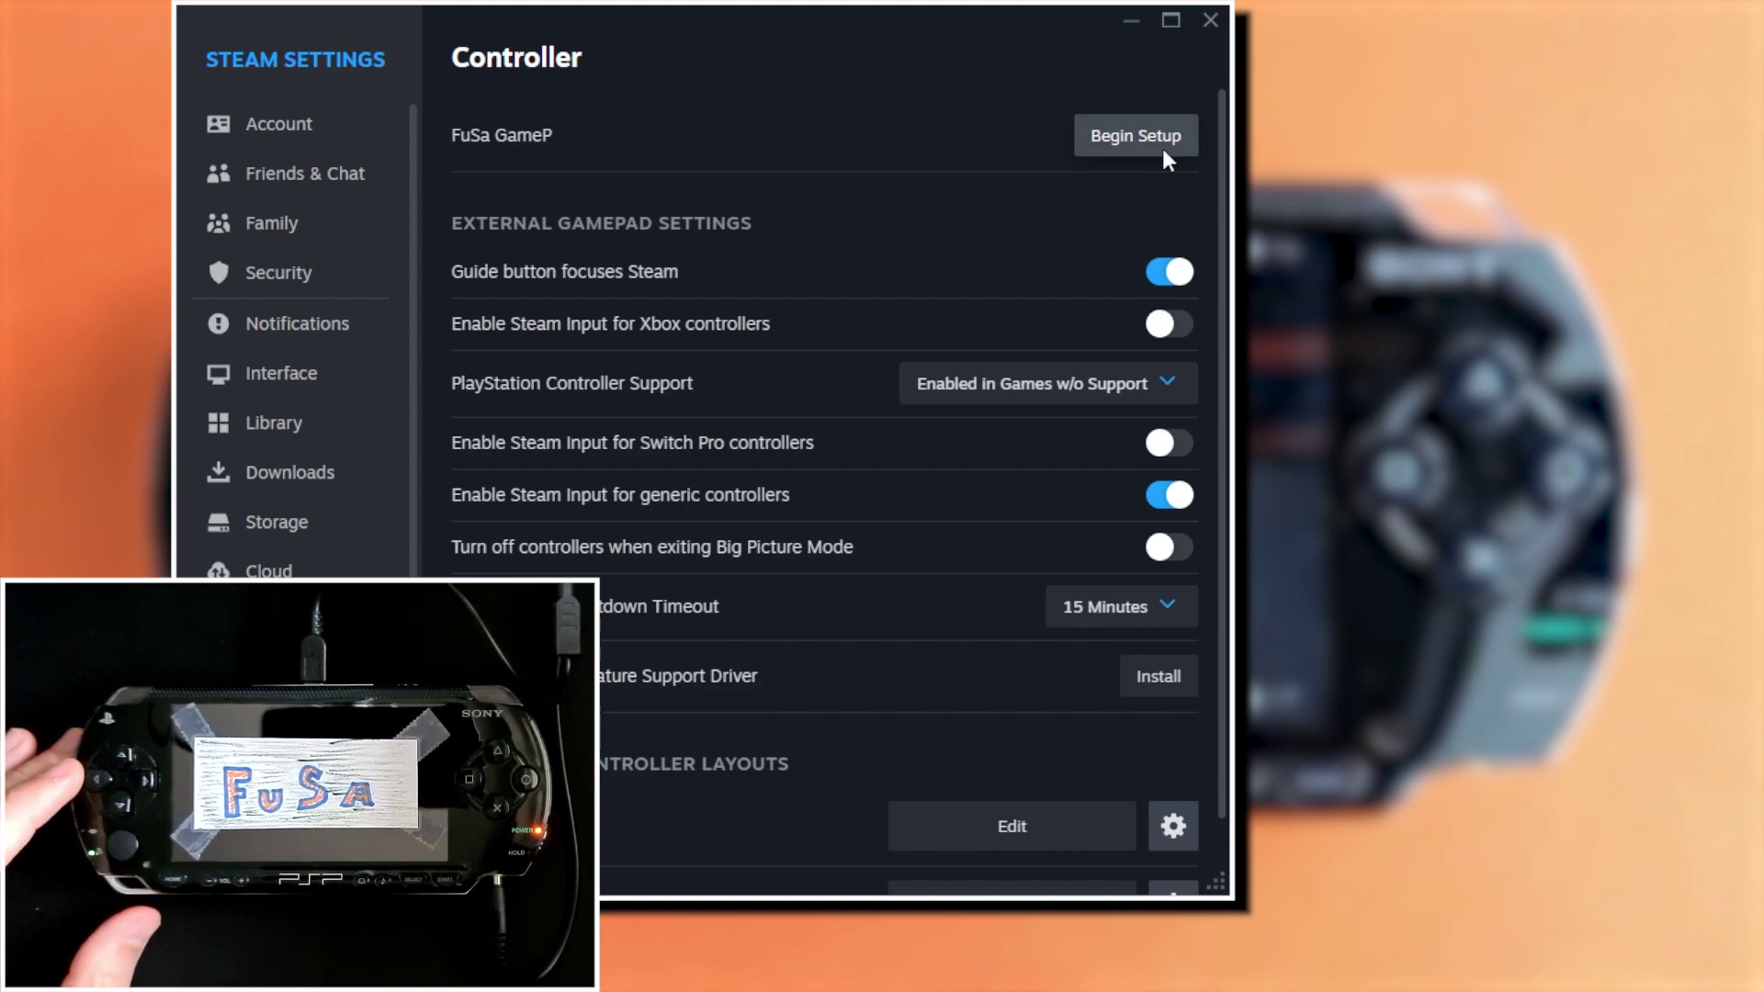
# Step: Begin Steam controller setup for the FuSa GamePad and record x360ce D-Pad Left as IHAxis 1
pyautogui.click(1164, 150)
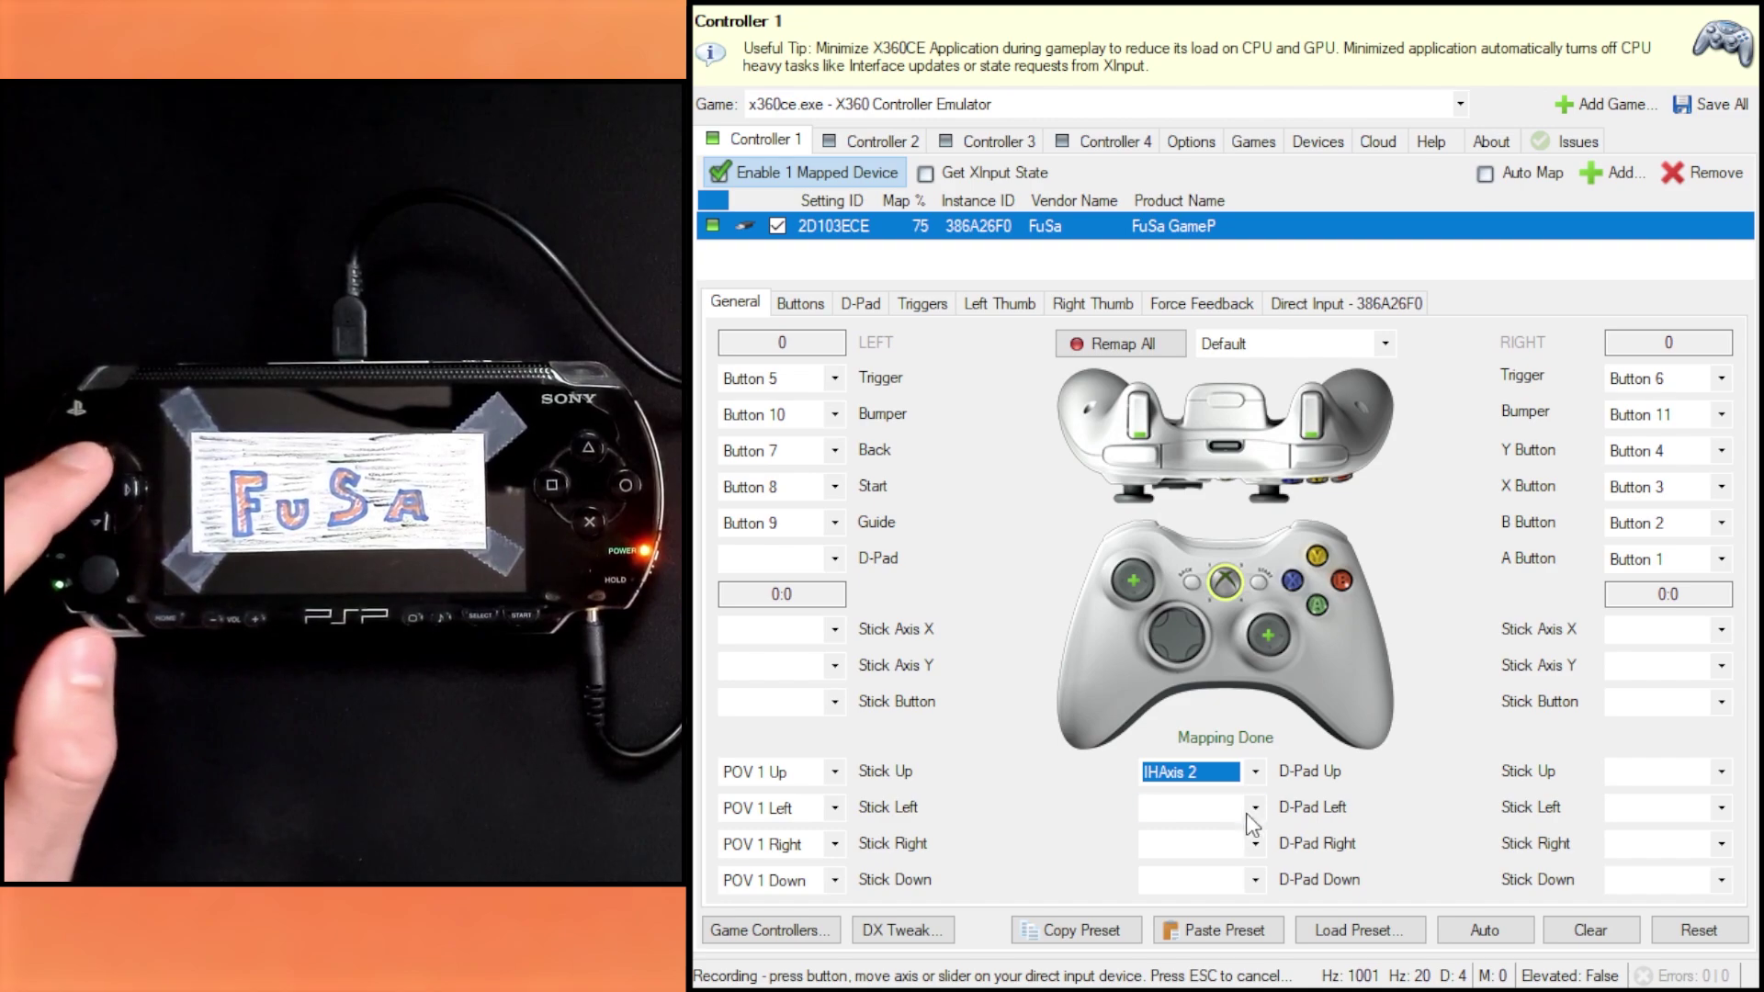
pyautogui.click(1246, 810)
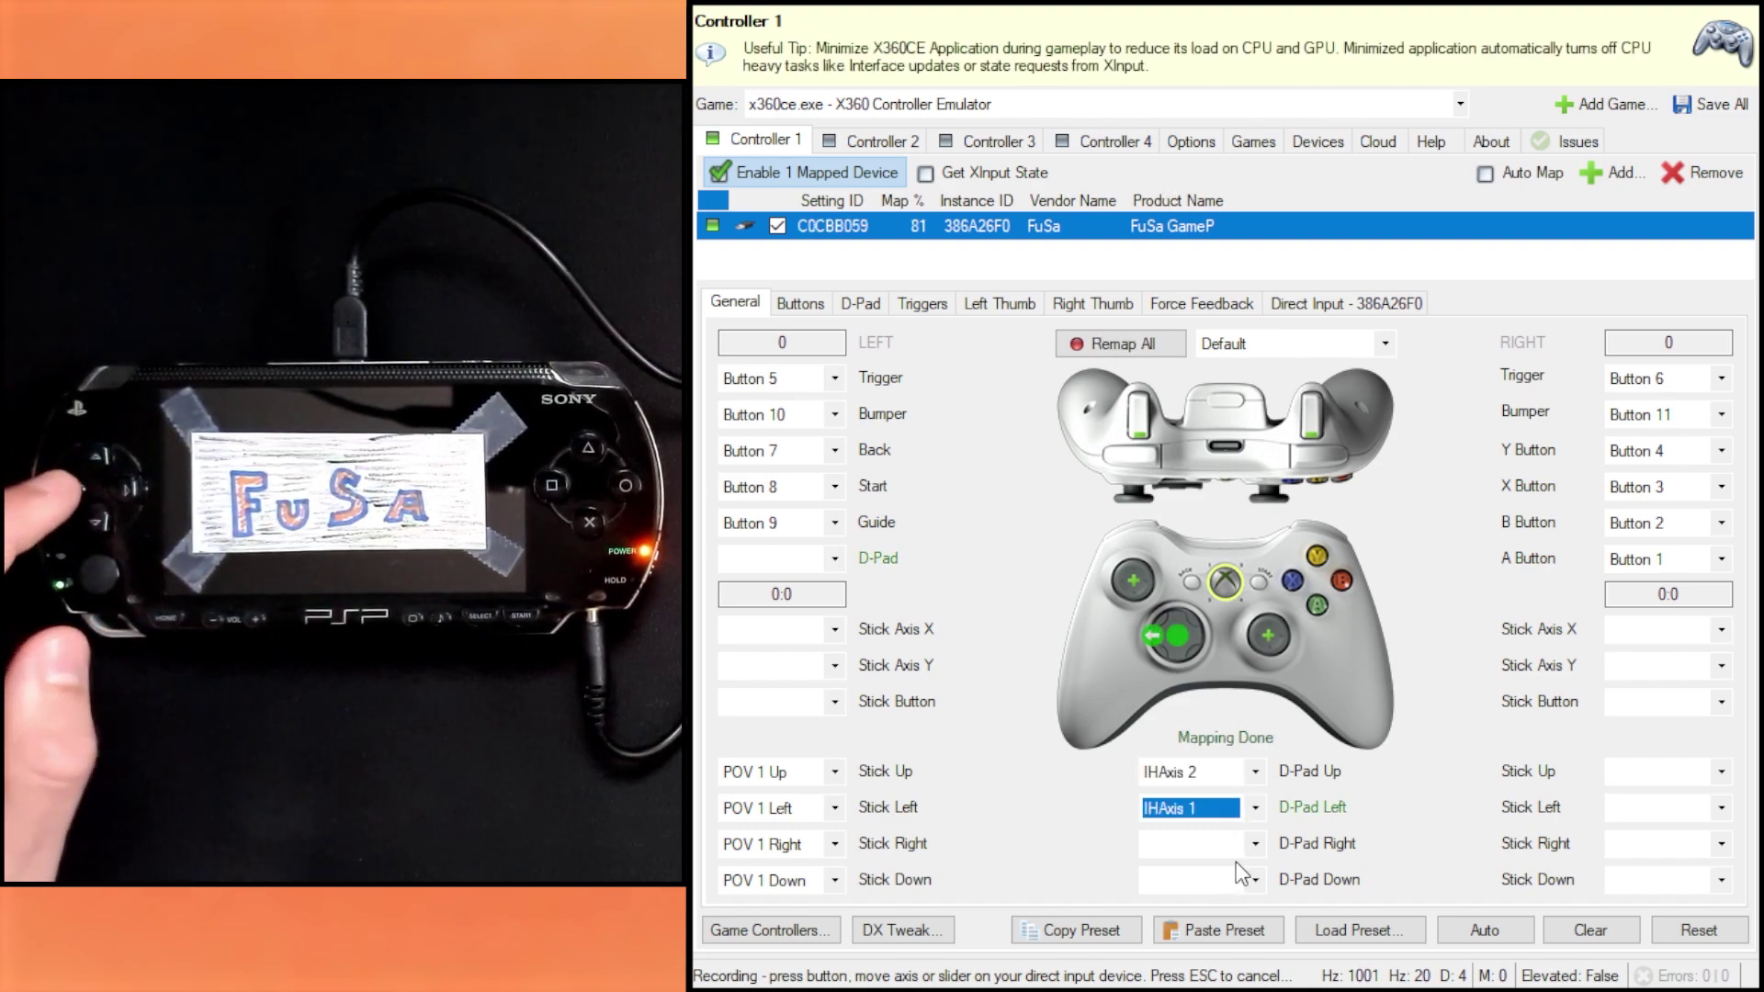
pyautogui.click(1252, 844)
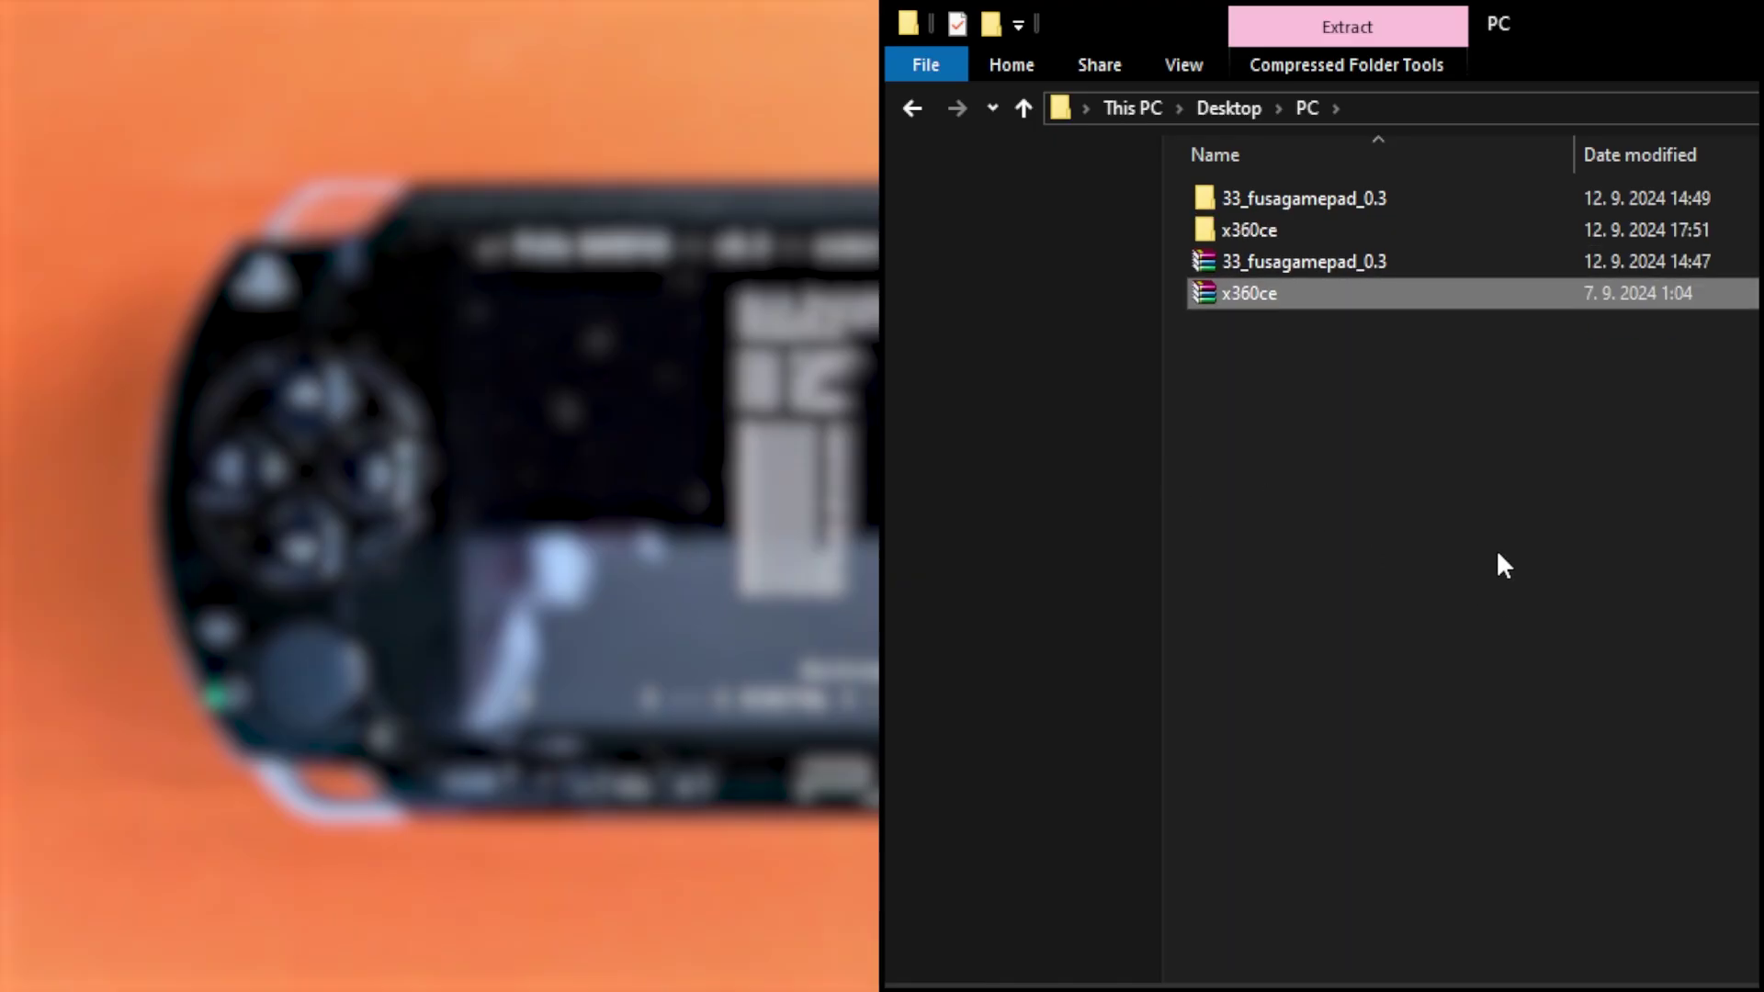
# Step: Open the downloaded x360ce folder and launch x360ce.exe
pyautogui.doubleClick(1249, 230)
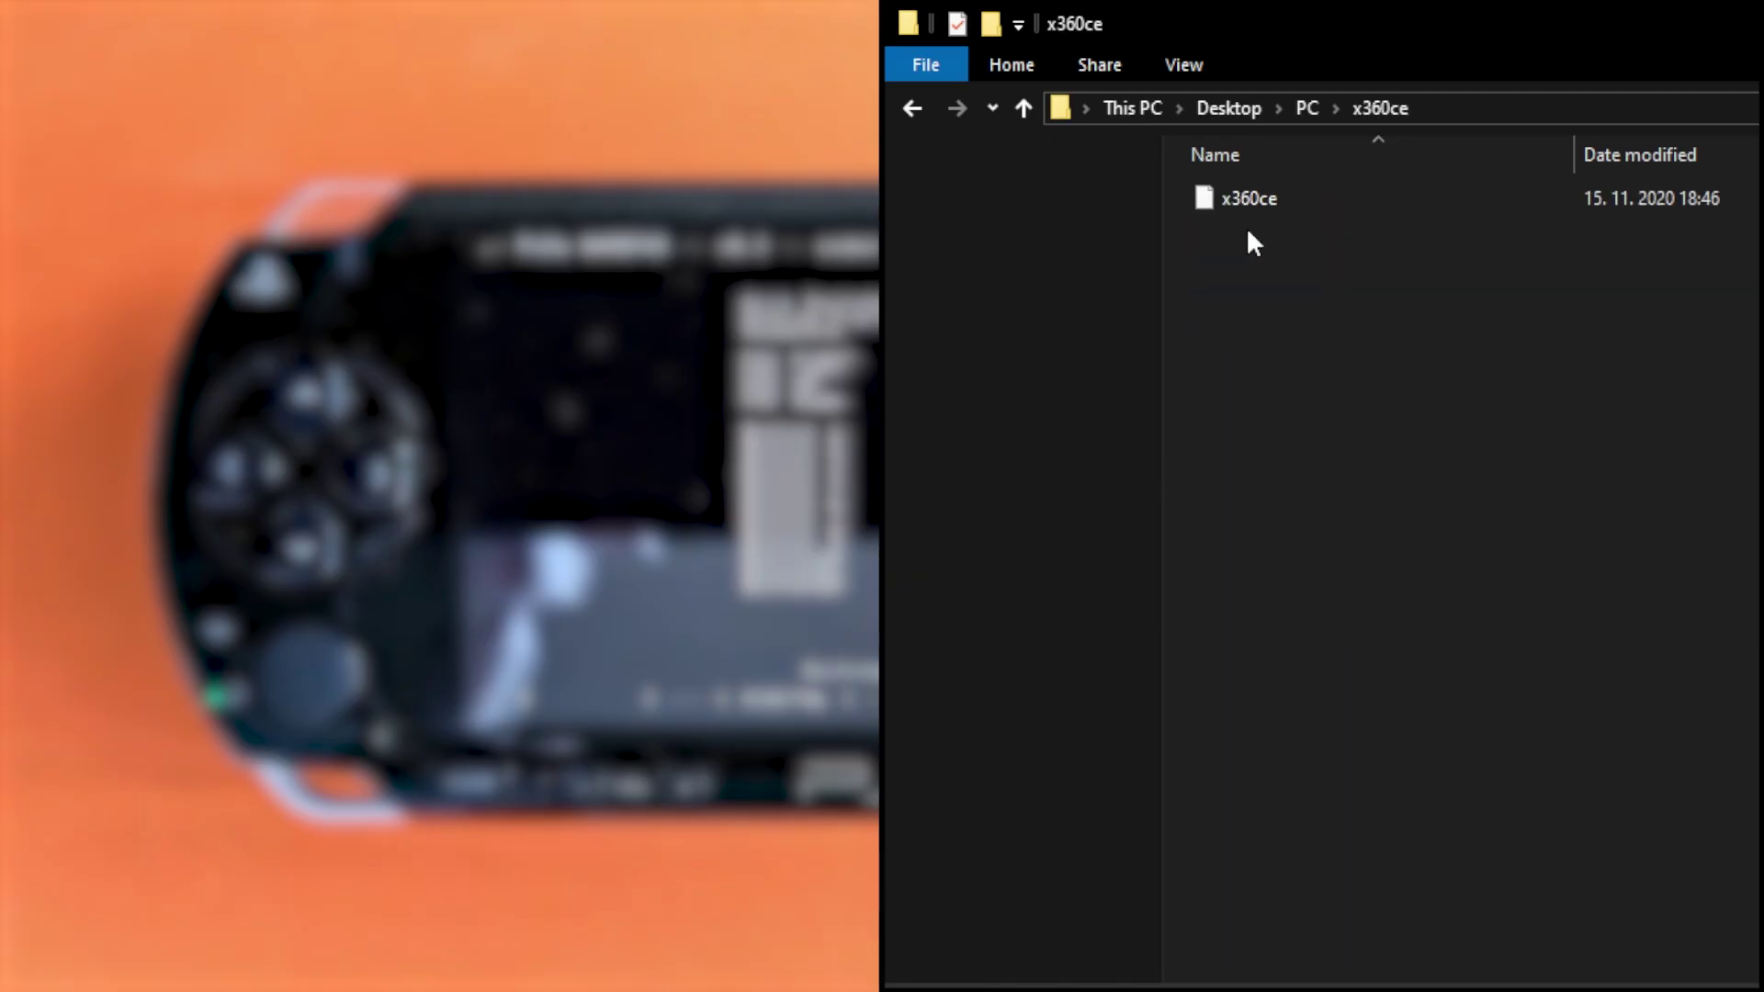
pyautogui.doubleClick(1245, 203)
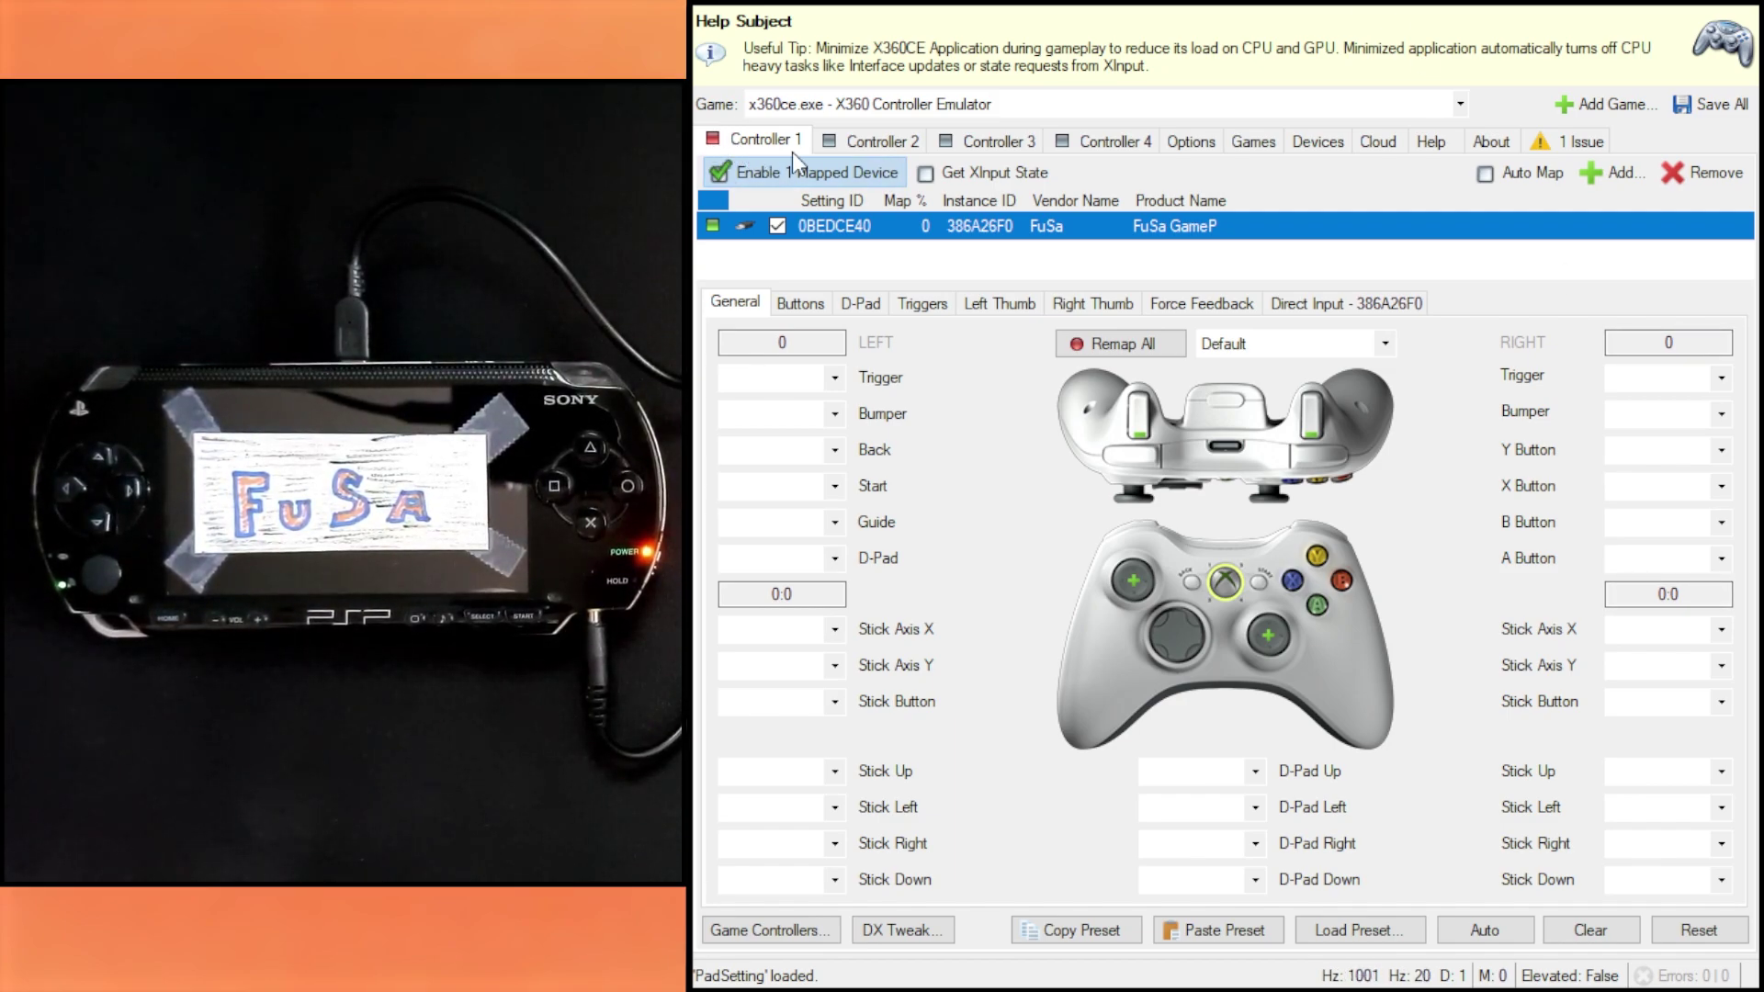
# Step: Install the ViGEm Virtual Gamepad Emulation Bus 1.16.112.0 from Options, then return to Controller 1
pyautogui.click(1194, 142)
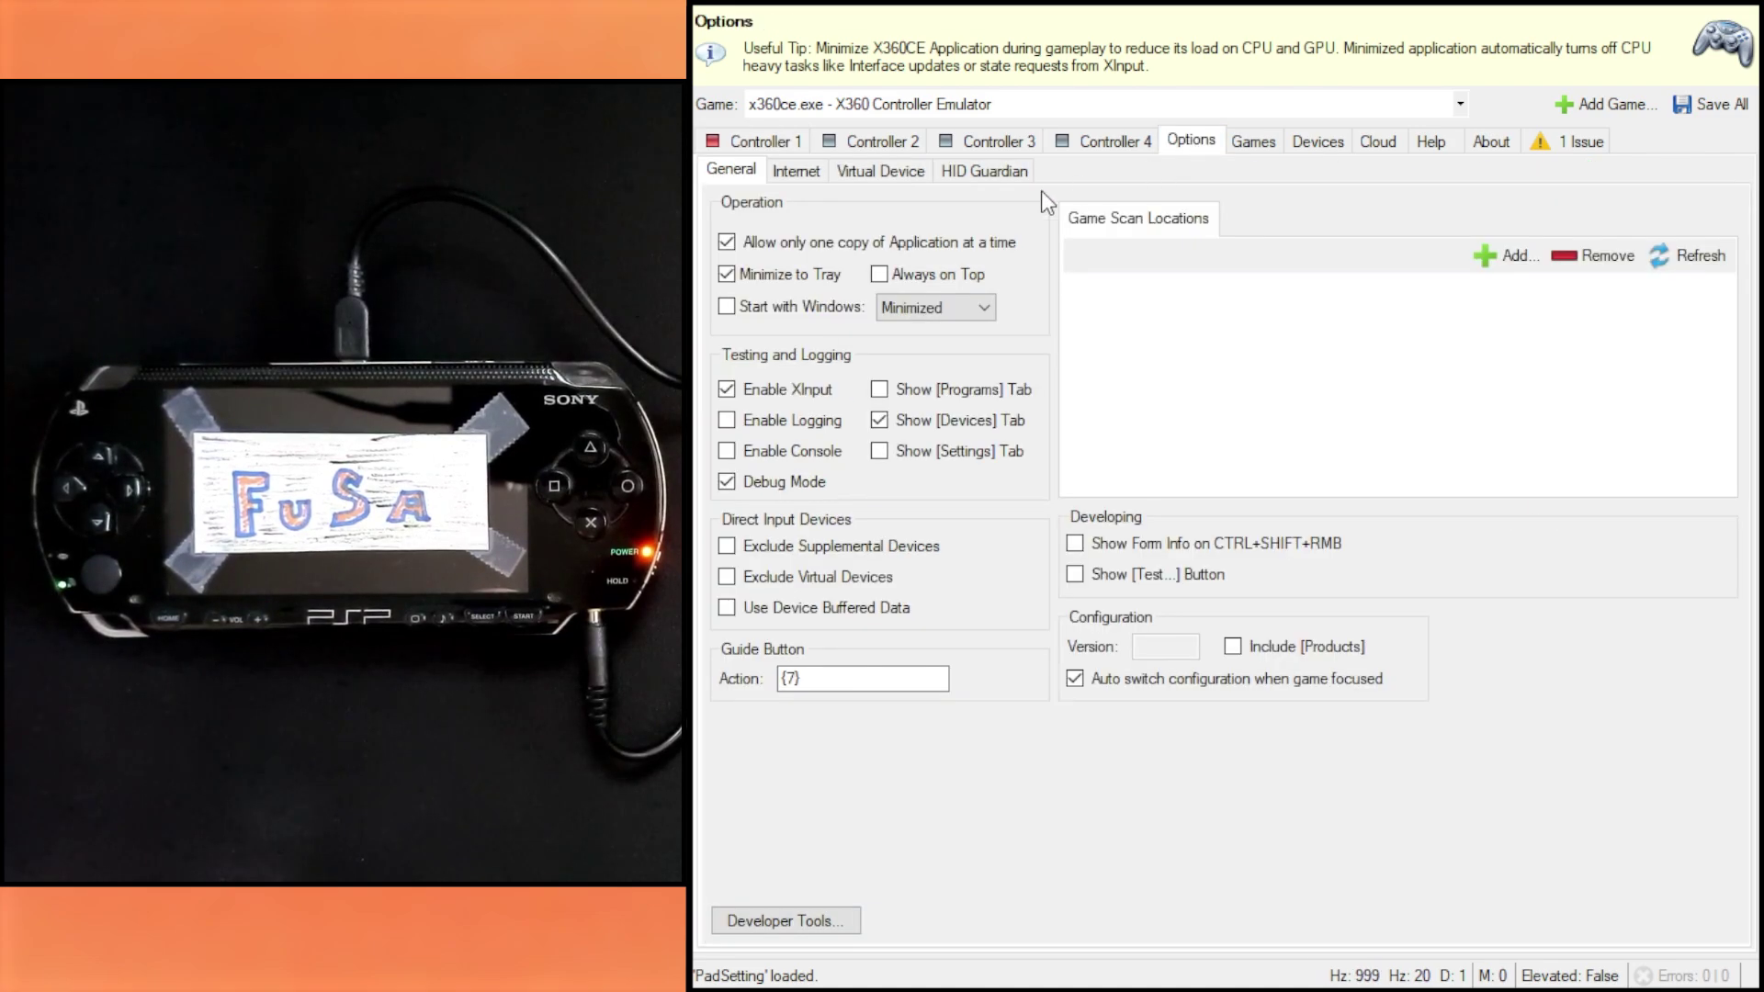
pyautogui.click(845, 175)
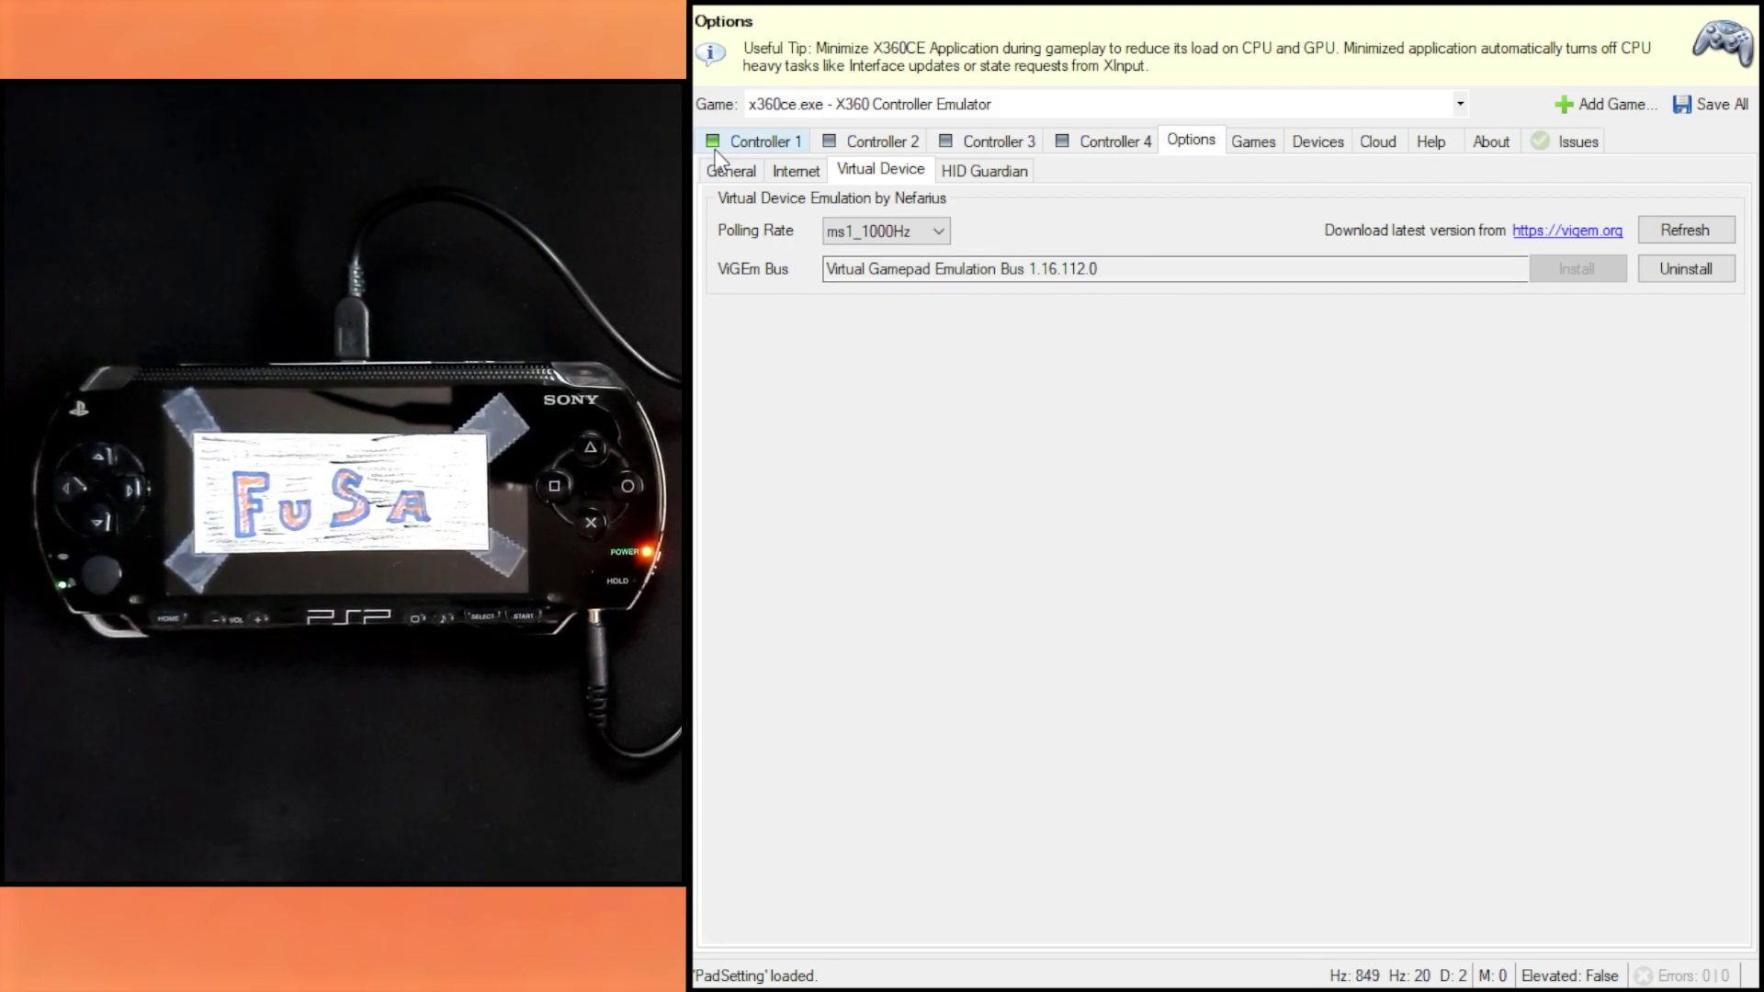
pyautogui.click(762, 143)
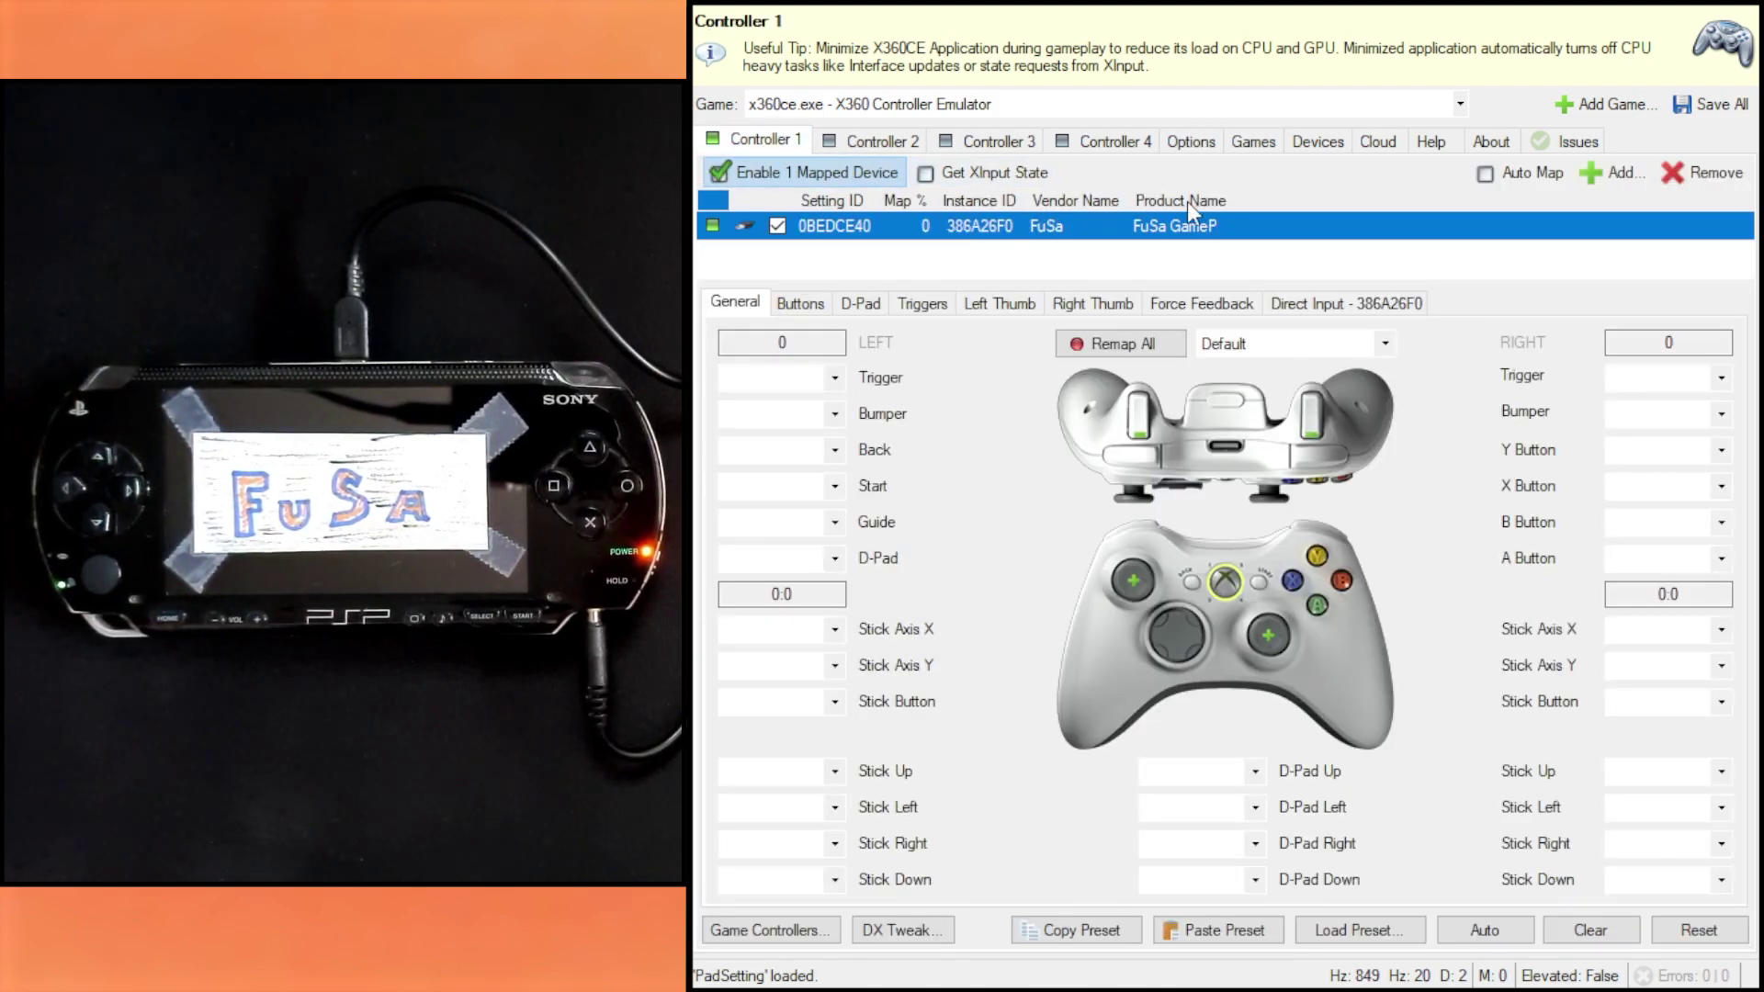
# Step: Record the left and right triggers and bumpers from the PSP
pyautogui.click(834, 379)
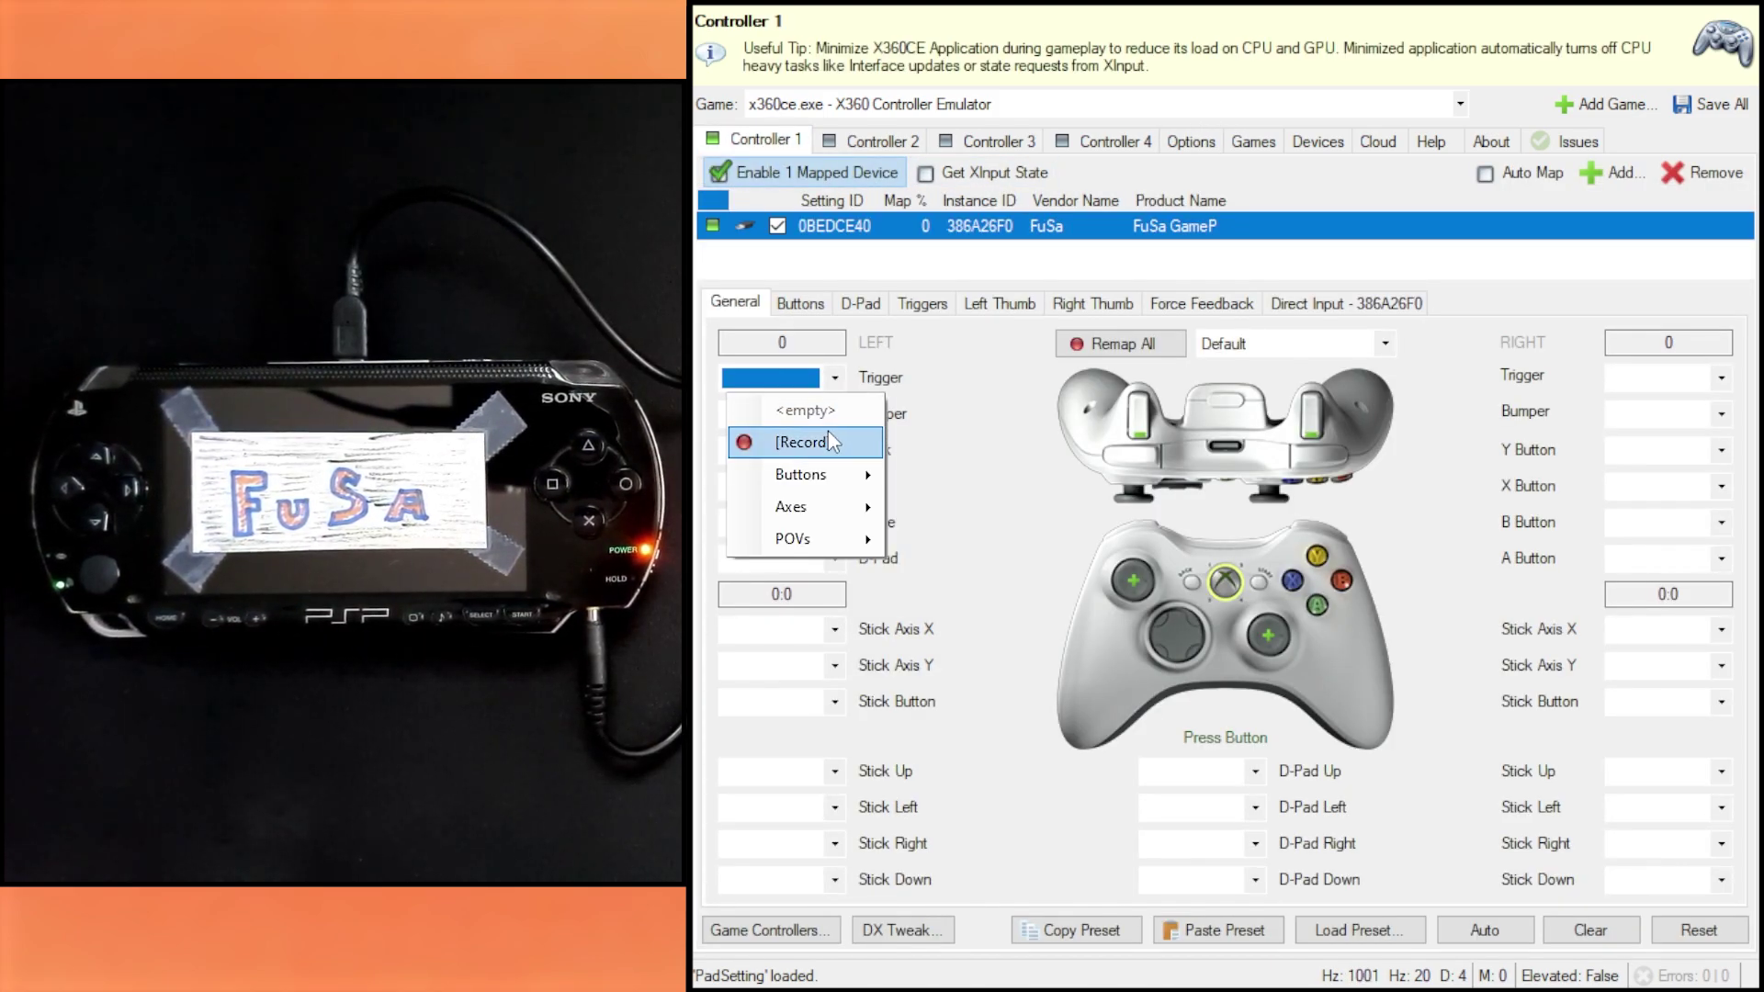
pyautogui.click(829, 440)
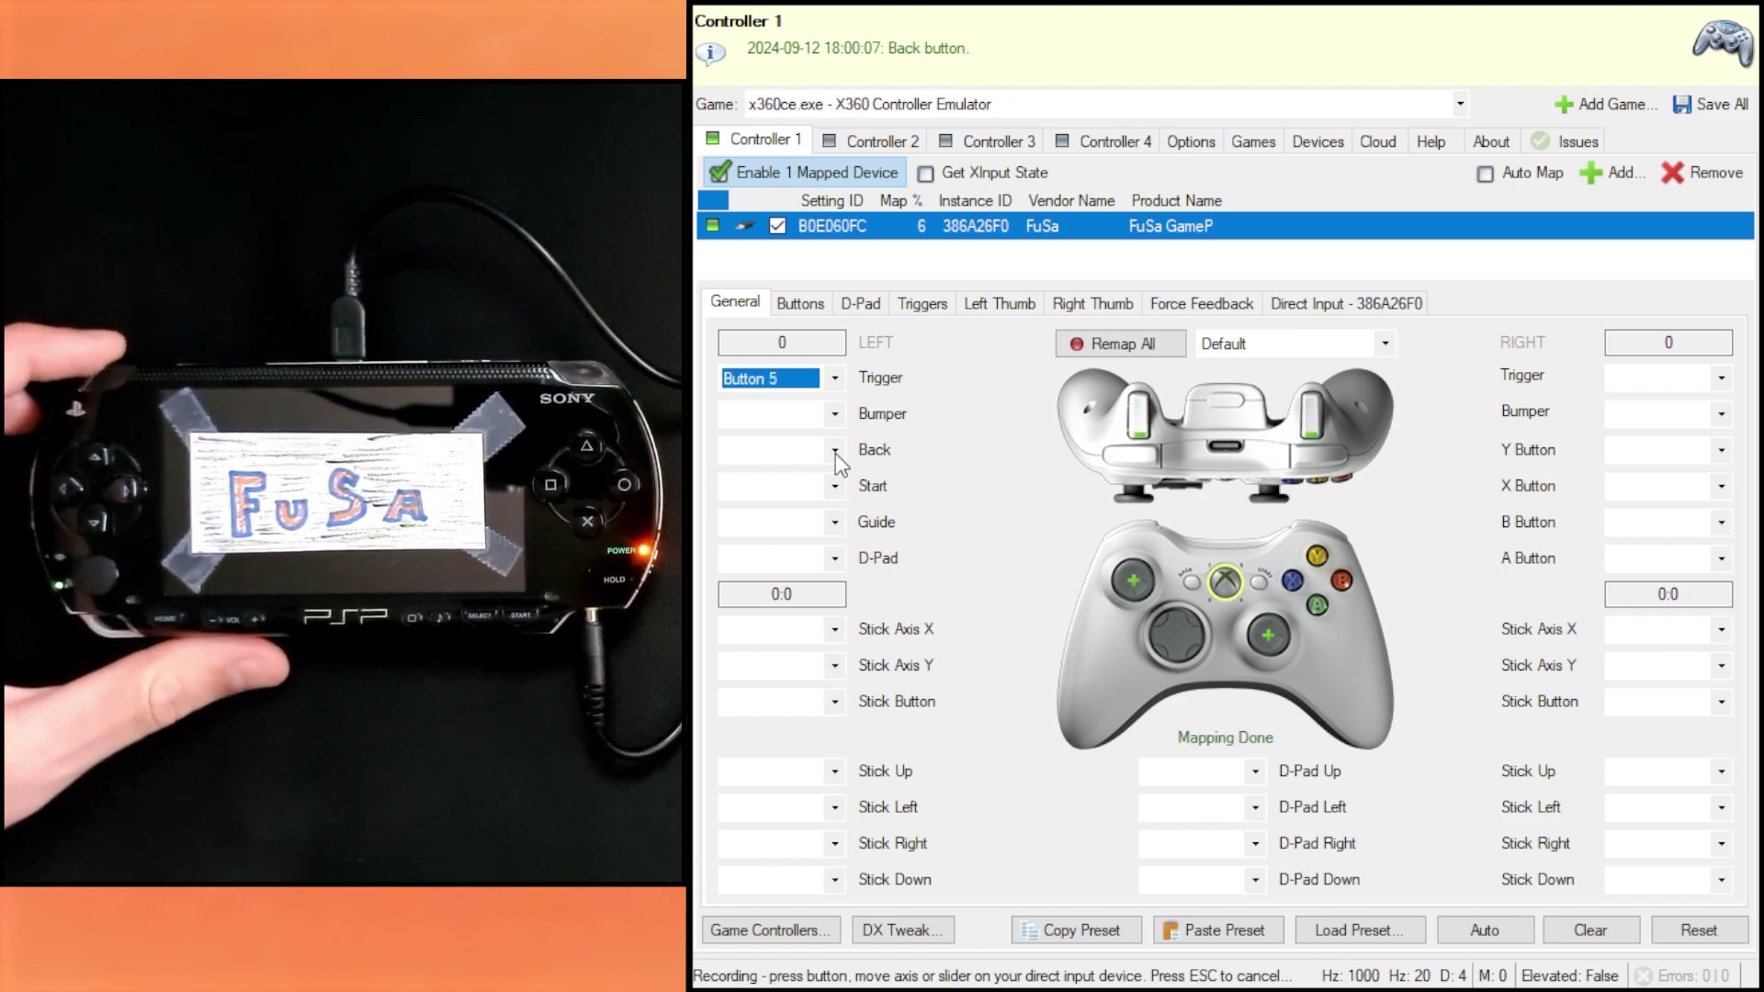
pyautogui.click(1674, 377)
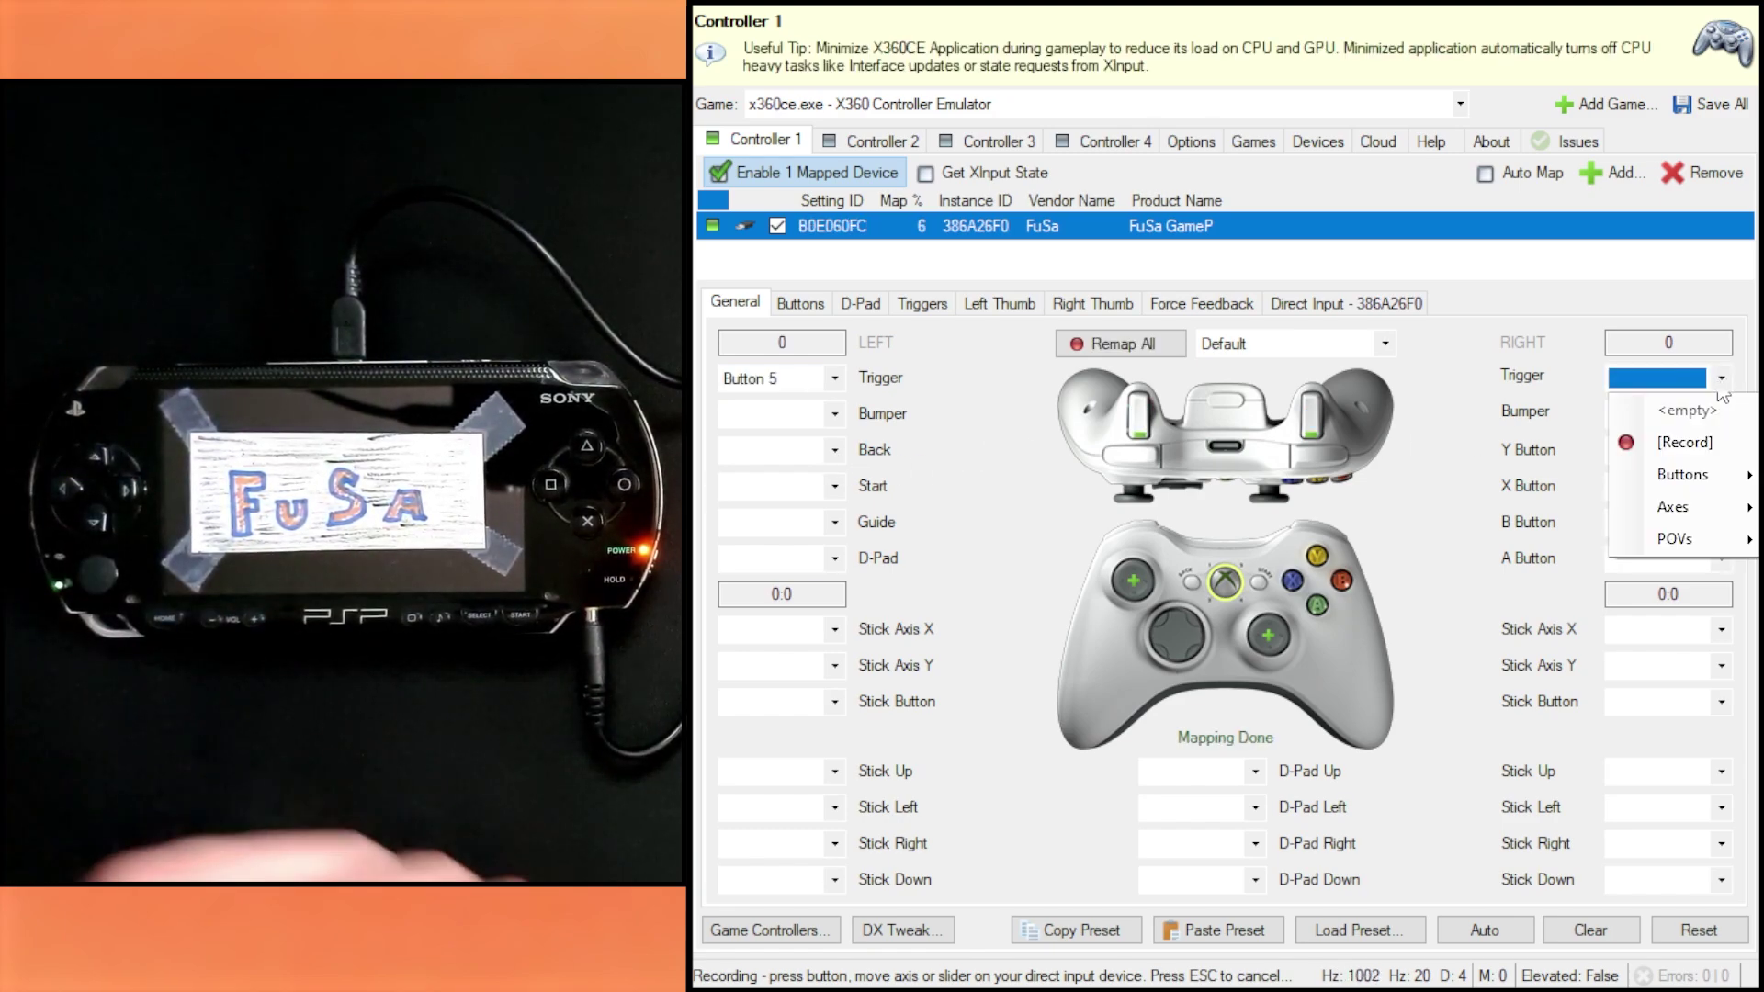
pyautogui.click(1684, 443)
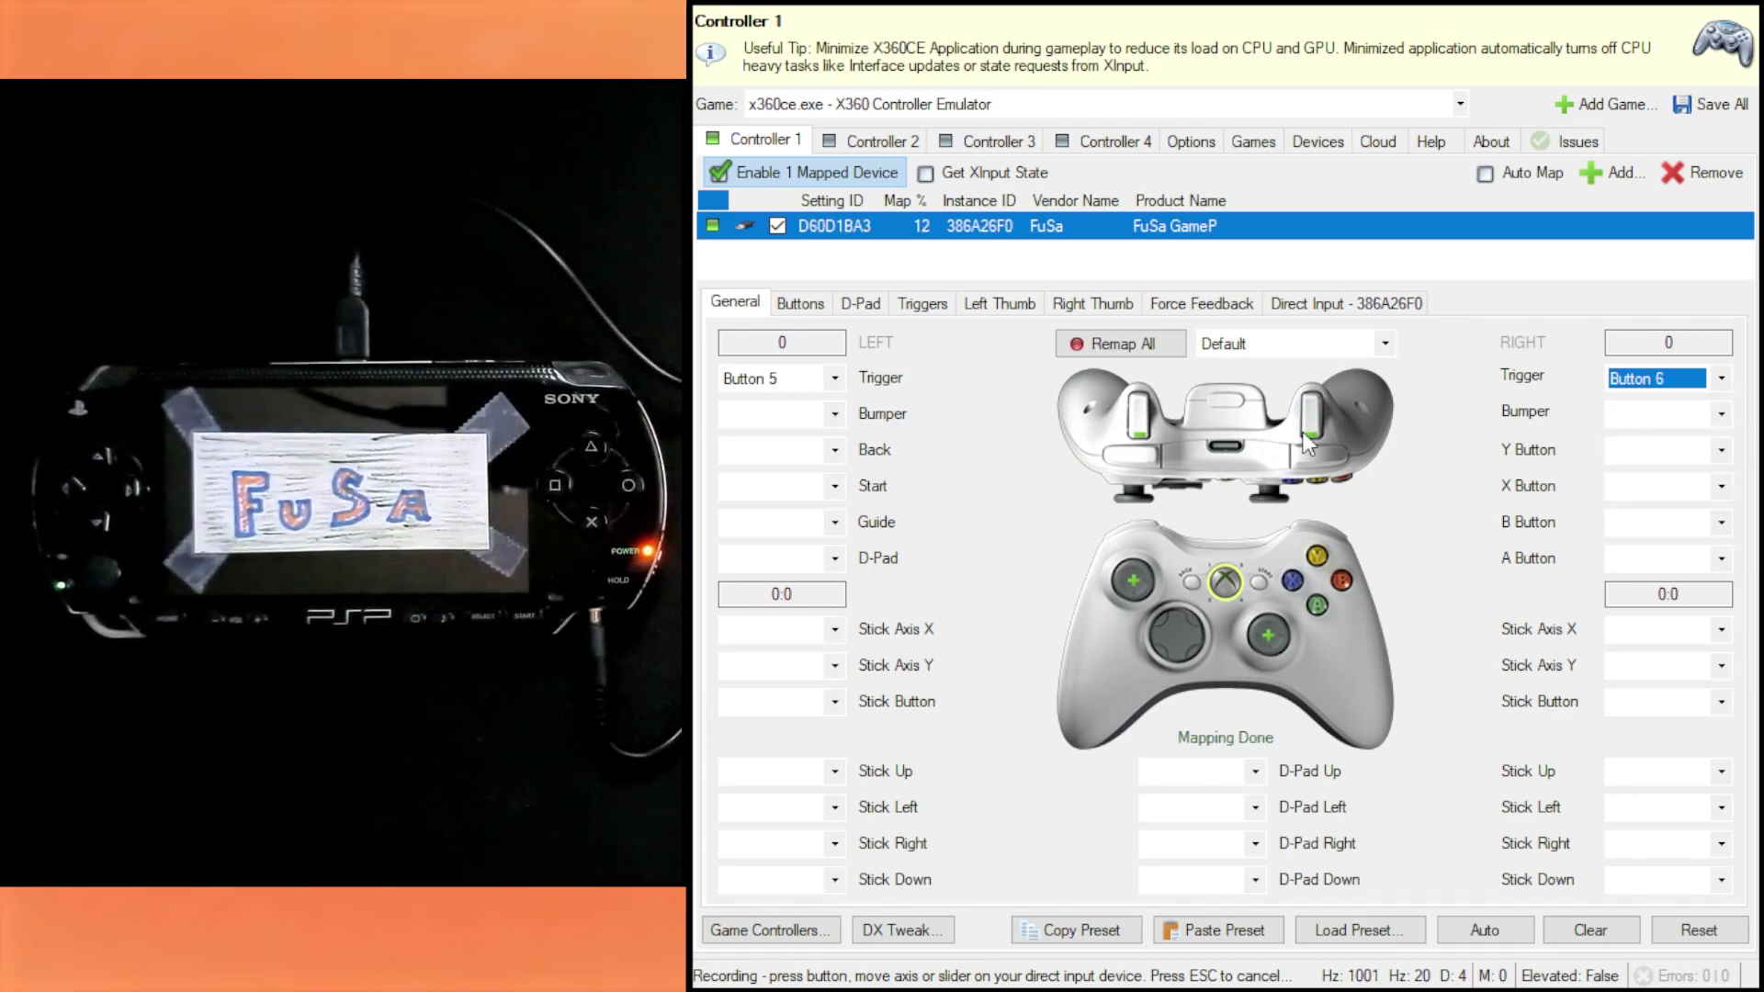
pyautogui.click(833, 415)
pyautogui.click(831, 470)
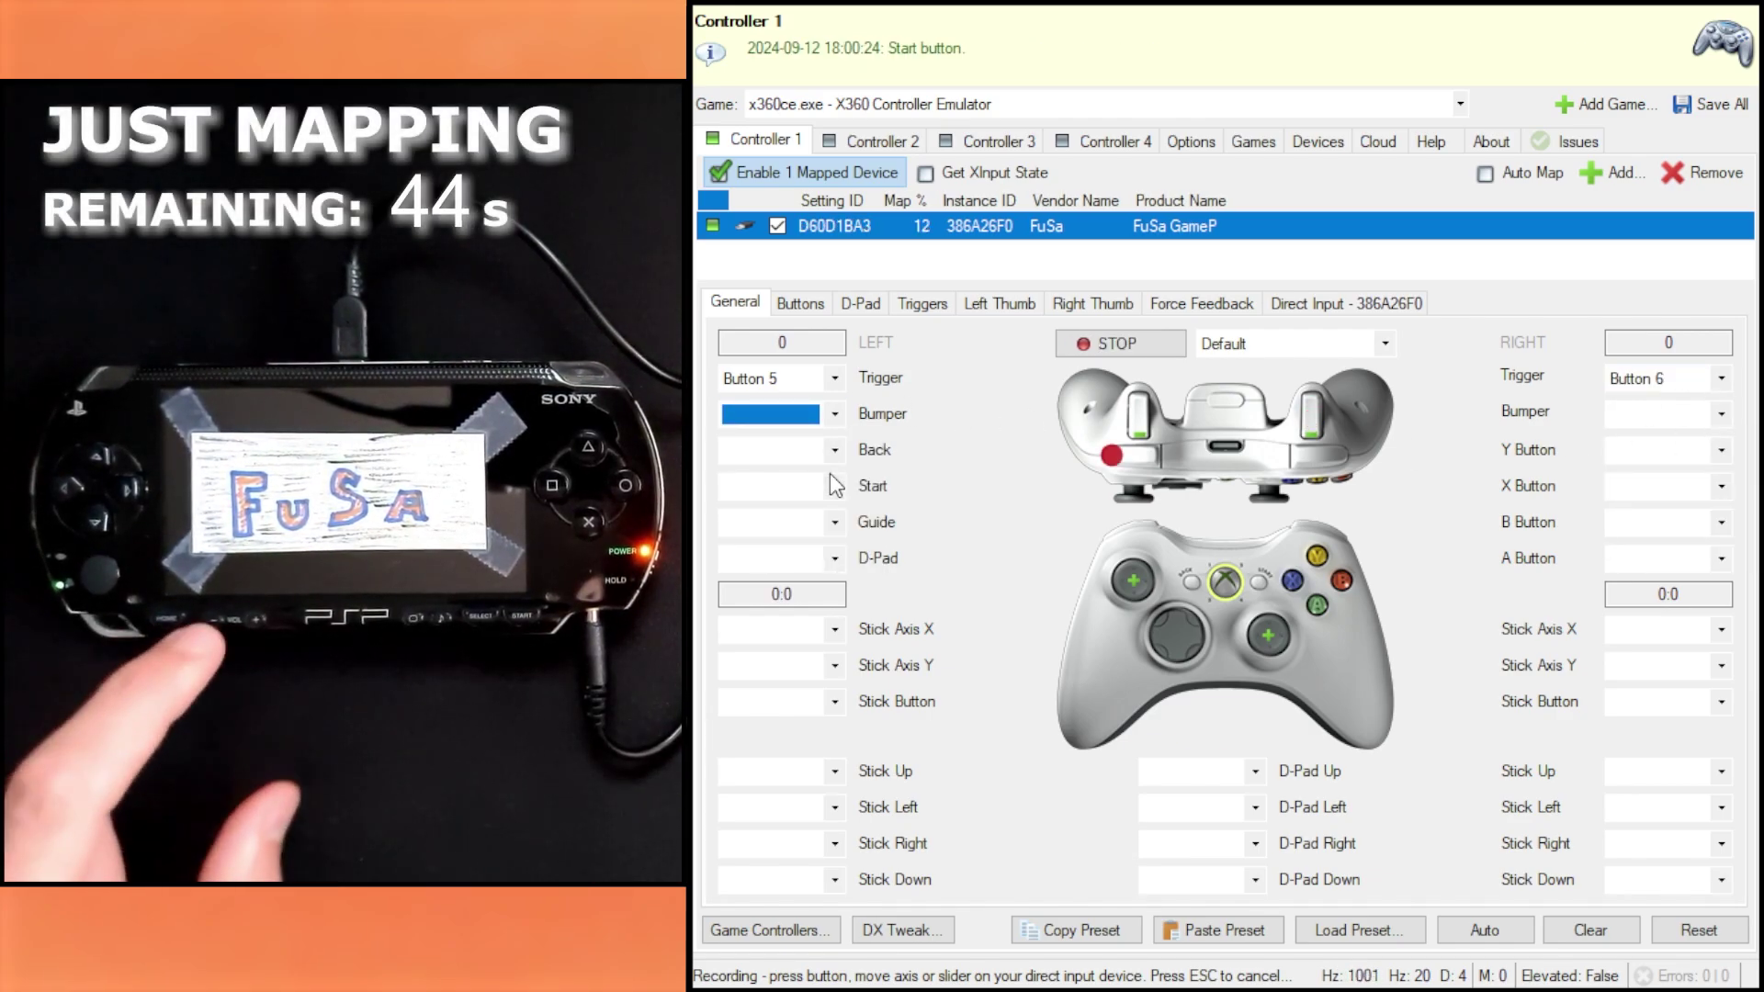
pyautogui.click(1720, 414)
pyautogui.click(1688, 470)
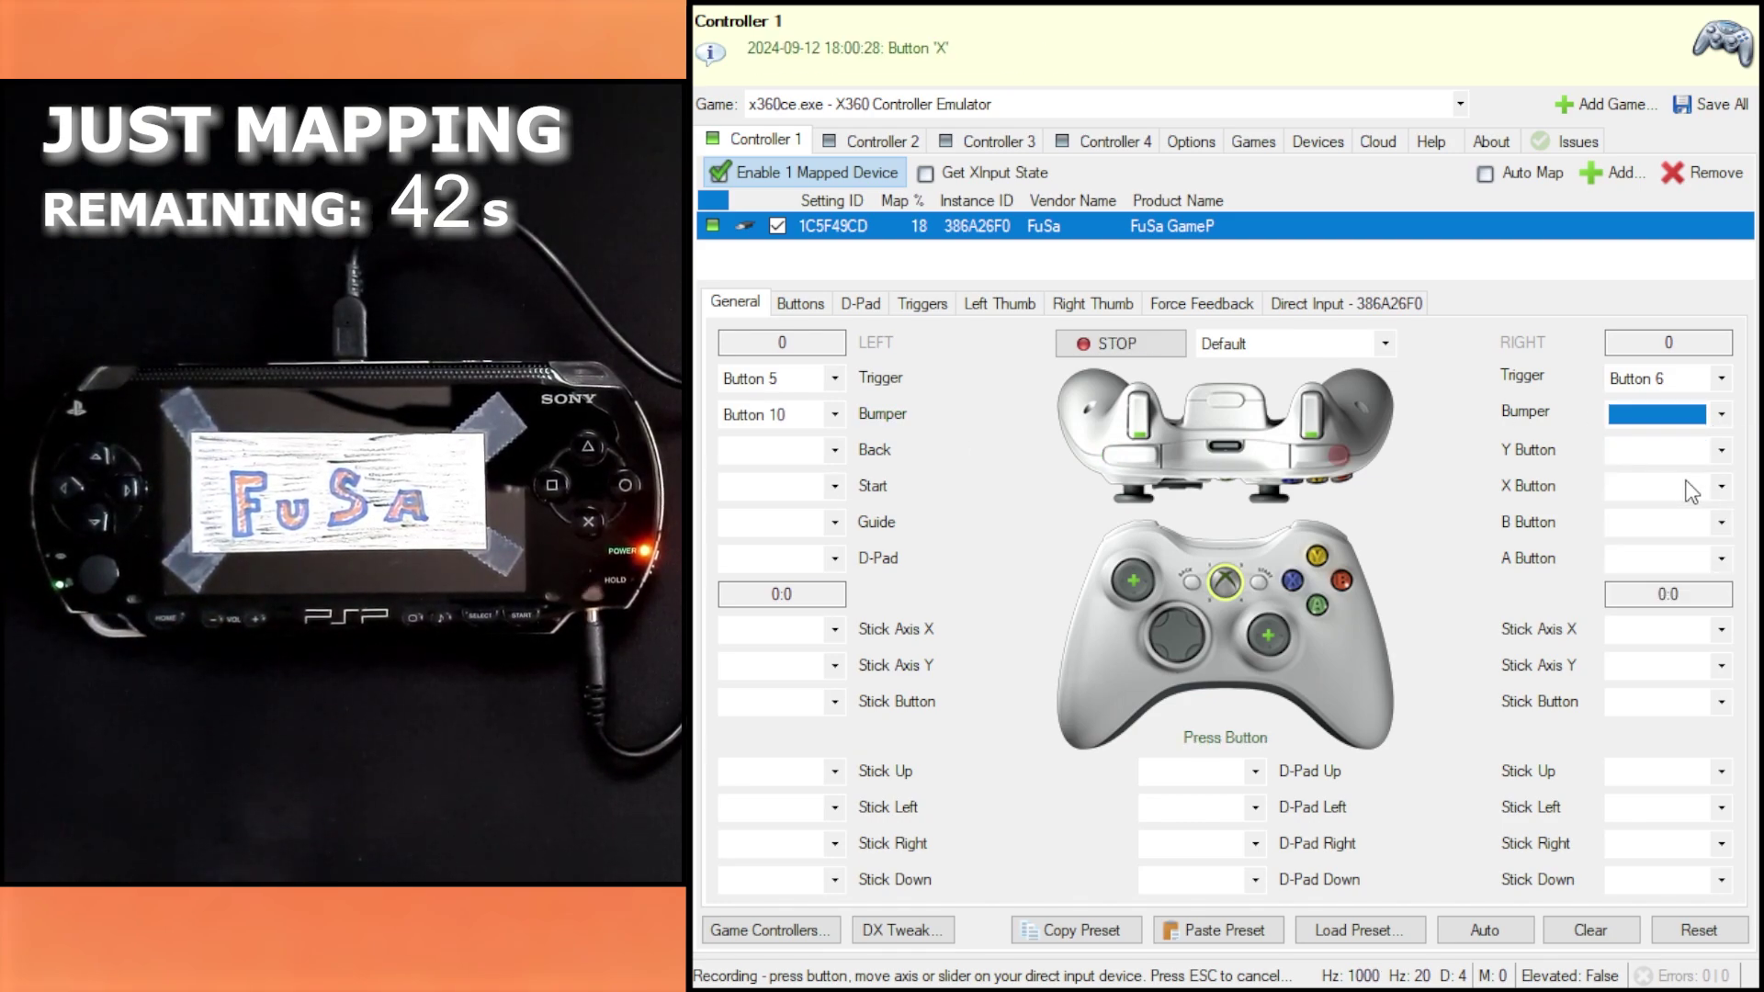
# Step: Record the Back, Y, Start and X buttons from the PSP
pyautogui.click(833, 450)
pyautogui.click(828, 505)
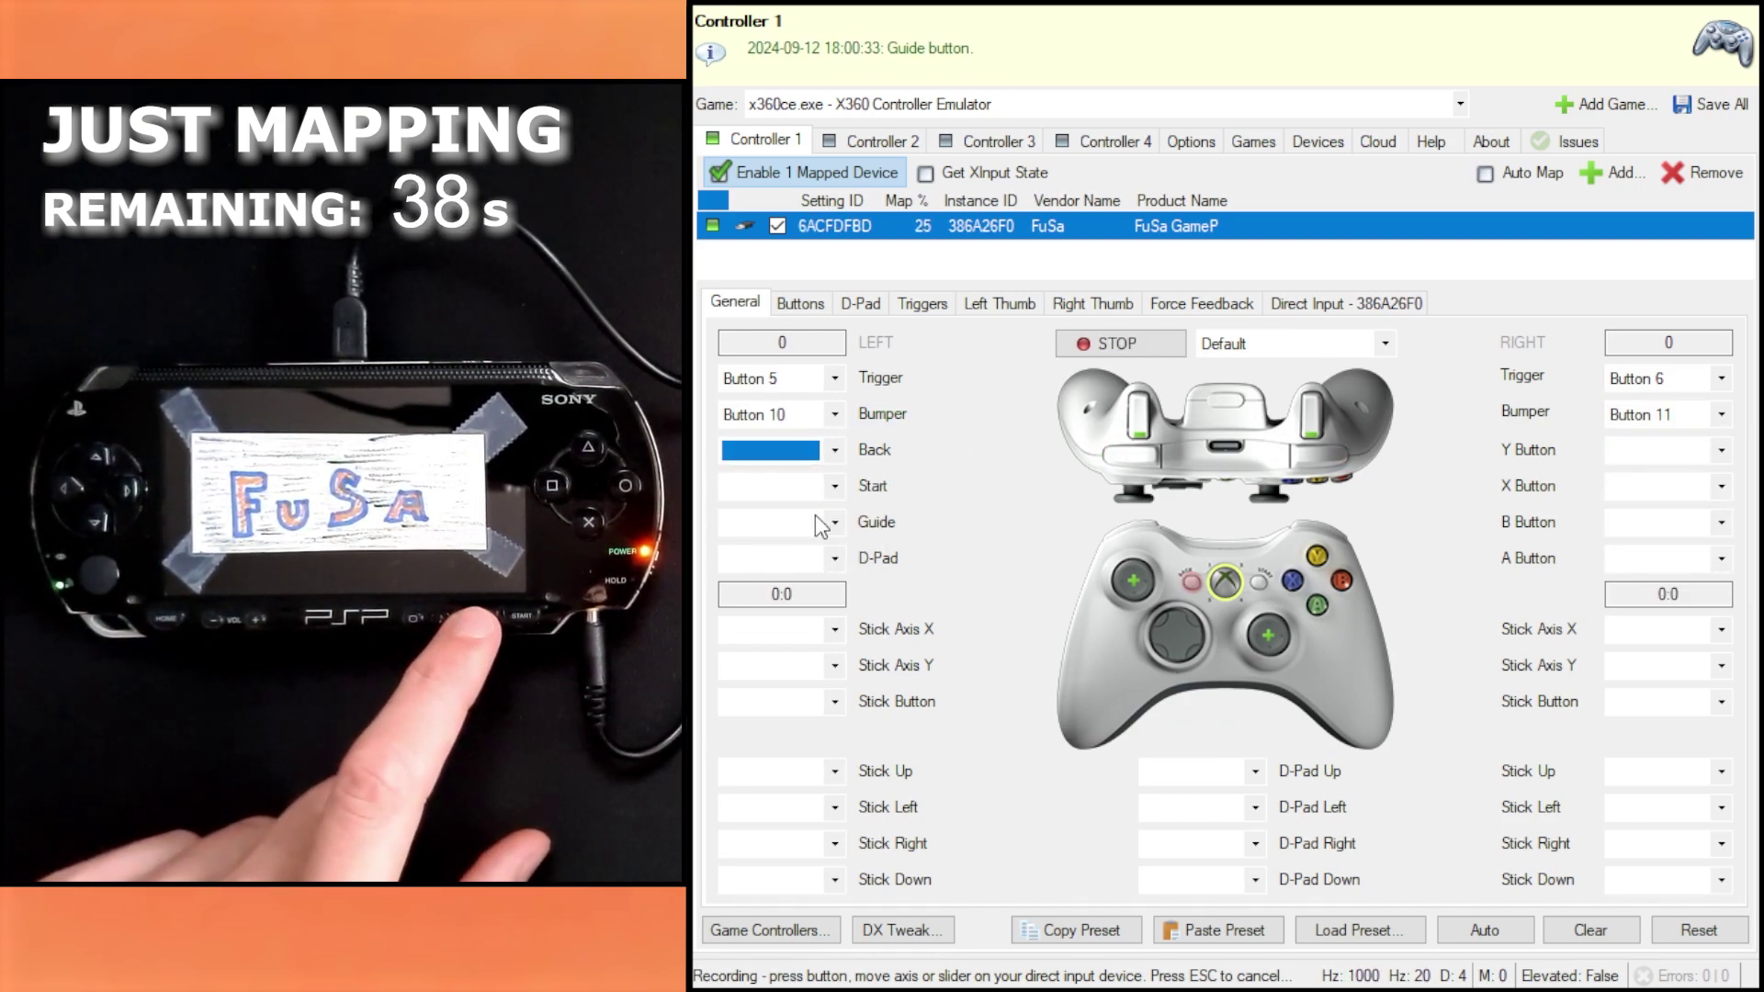
pyautogui.click(1721, 450)
pyautogui.click(1681, 517)
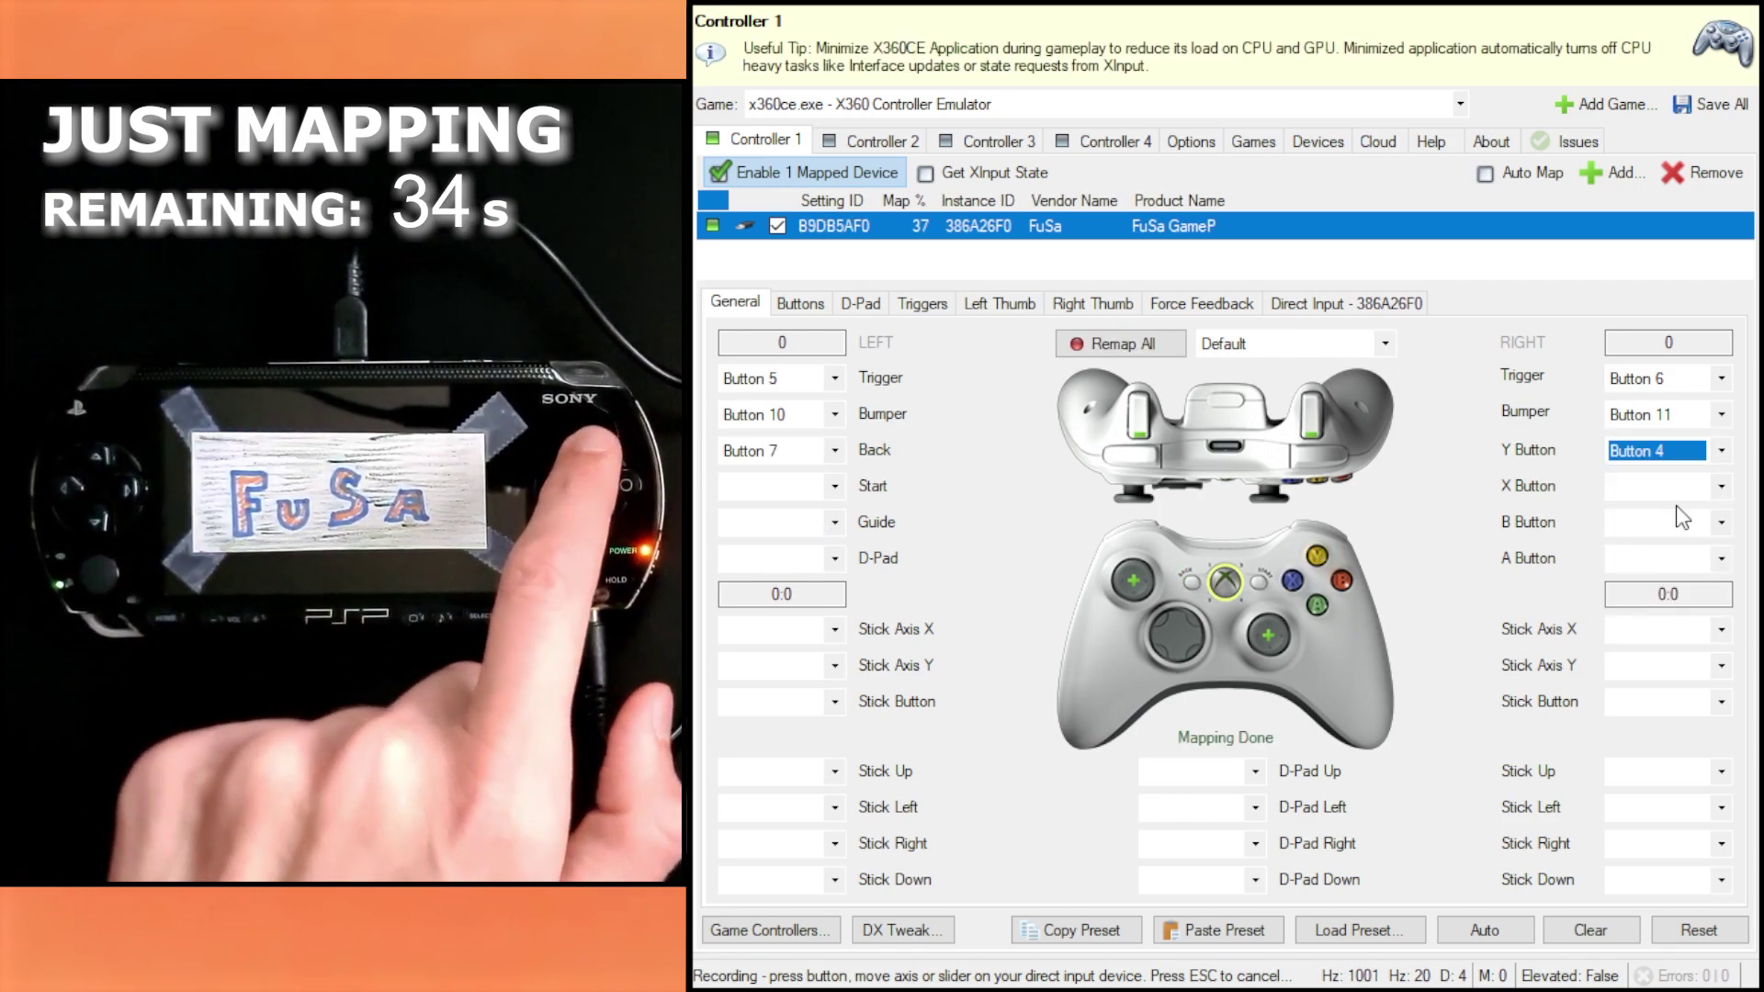
pyautogui.click(834, 485)
pyautogui.click(816, 541)
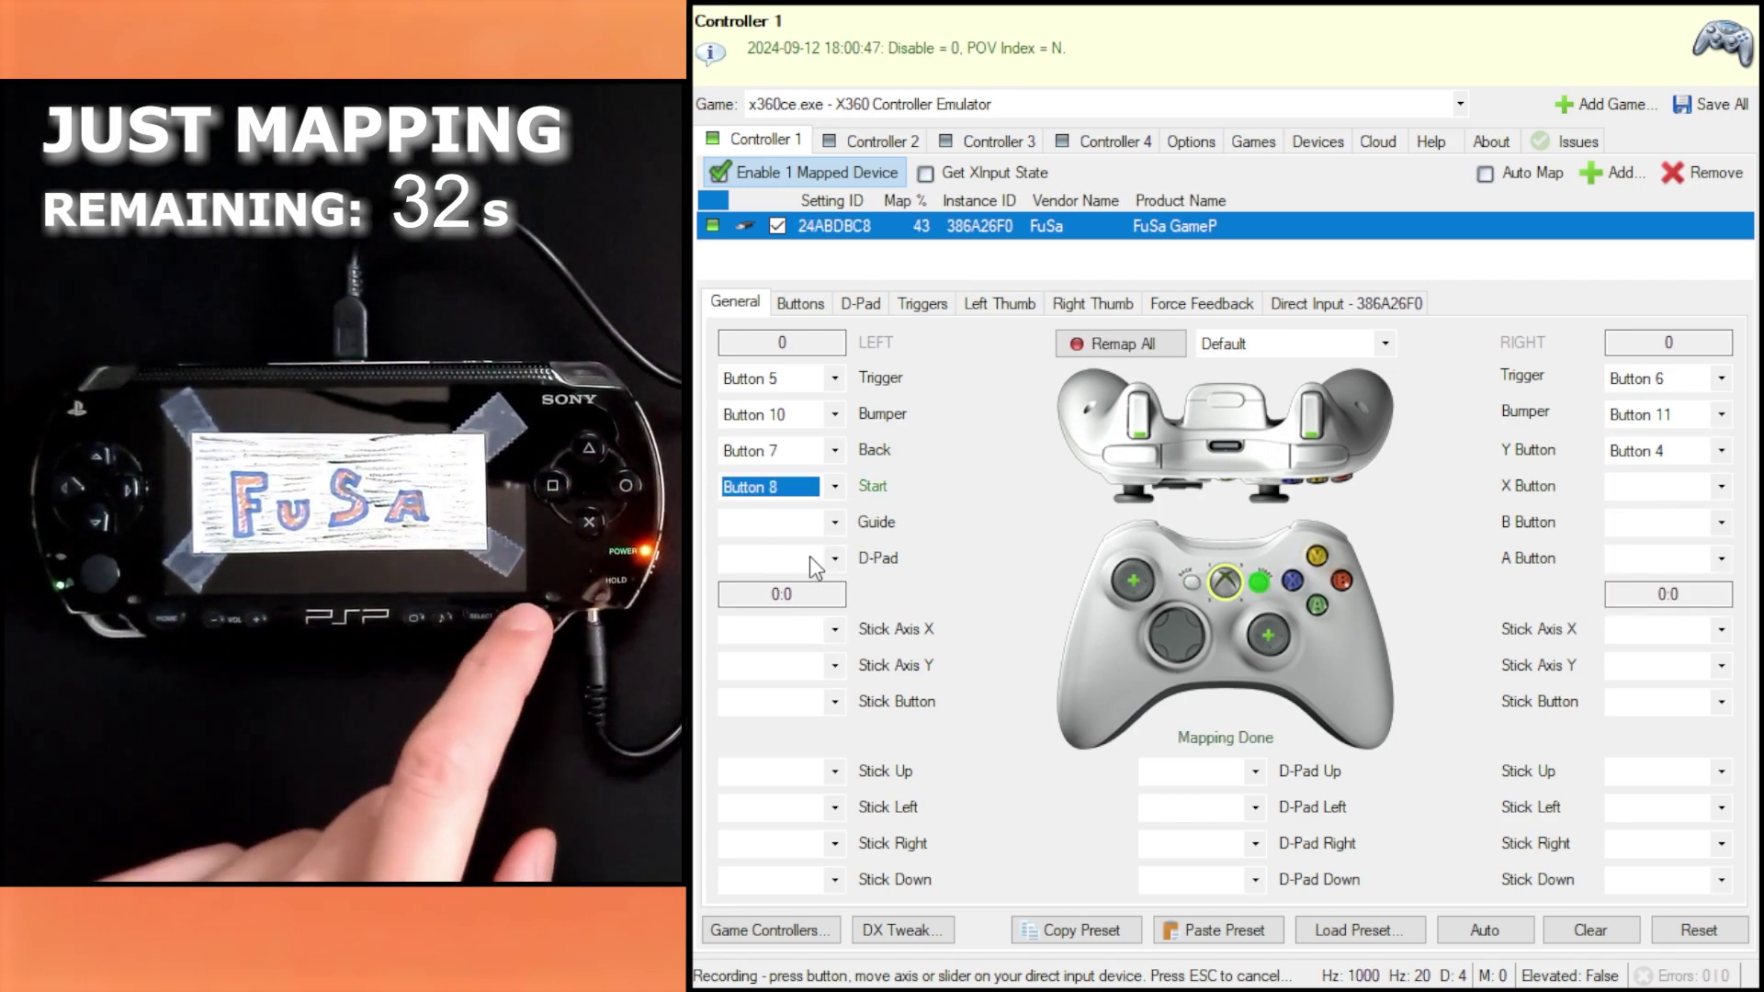
pyautogui.click(1720, 486)
pyautogui.click(1682, 553)
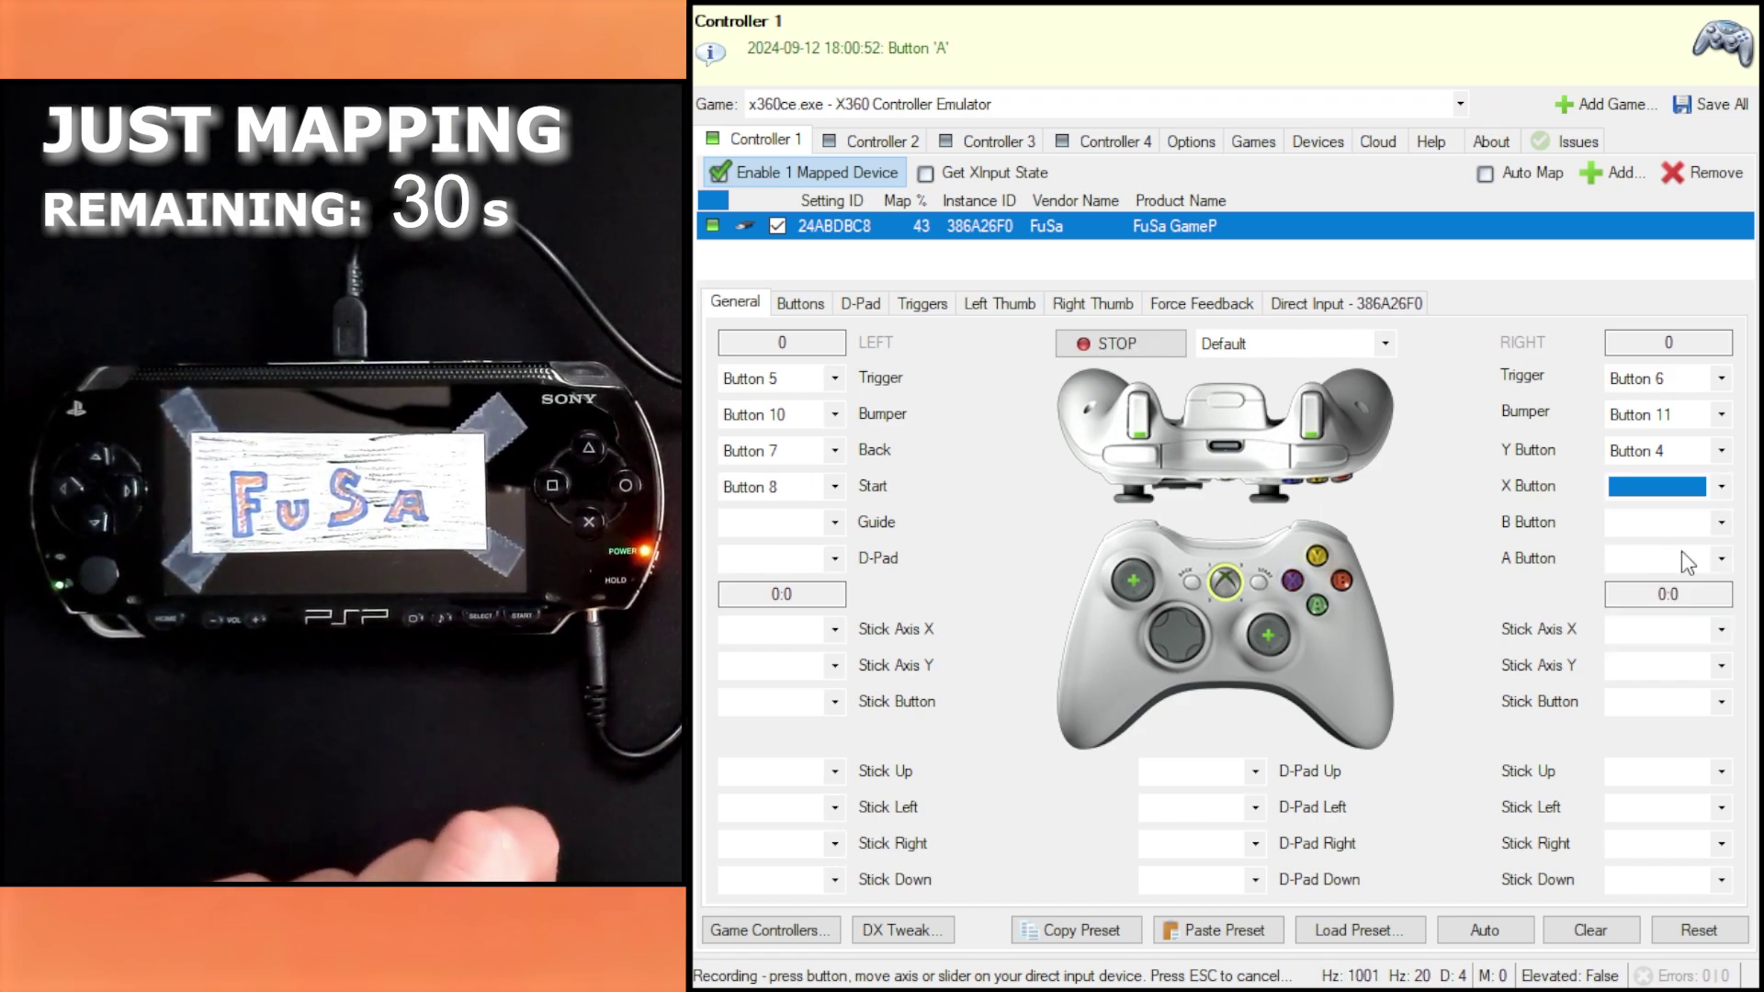
# Step: Record the B, A and Guide buttons from the PSP
pyautogui.click(1720, 521)
pyautogui.click(1668, 585)
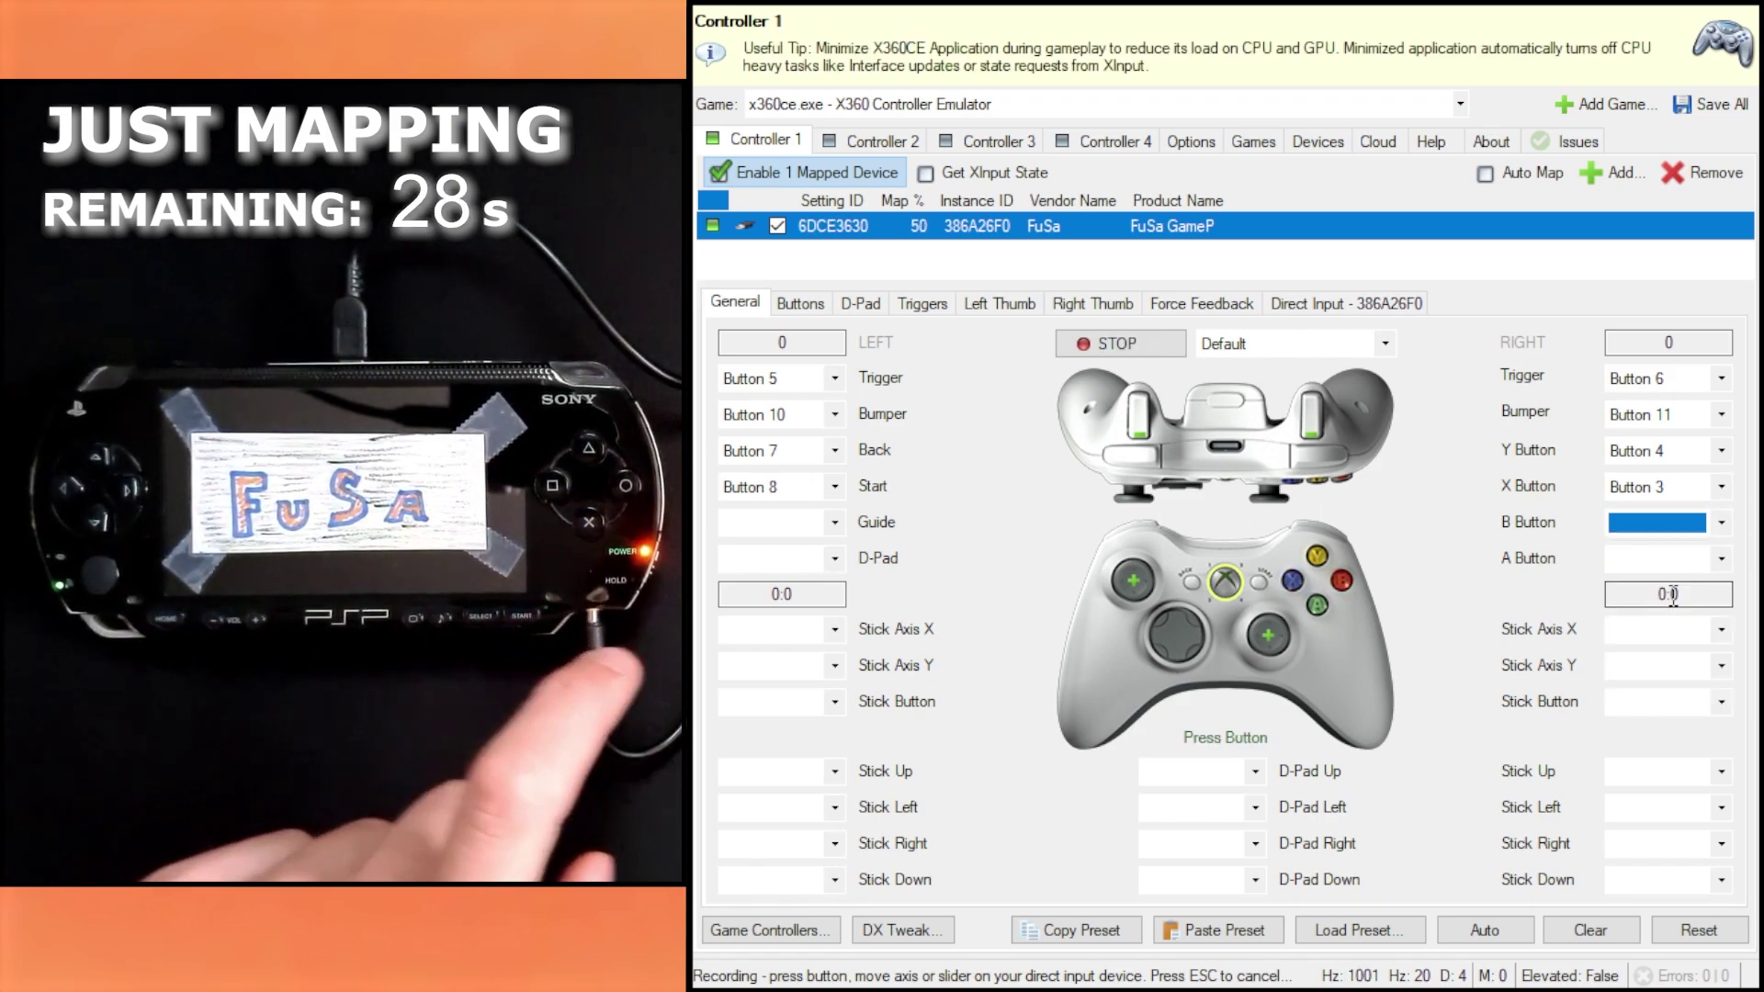
pyautogui.click(1664, 558)
pyautogui.click(1669, 622)
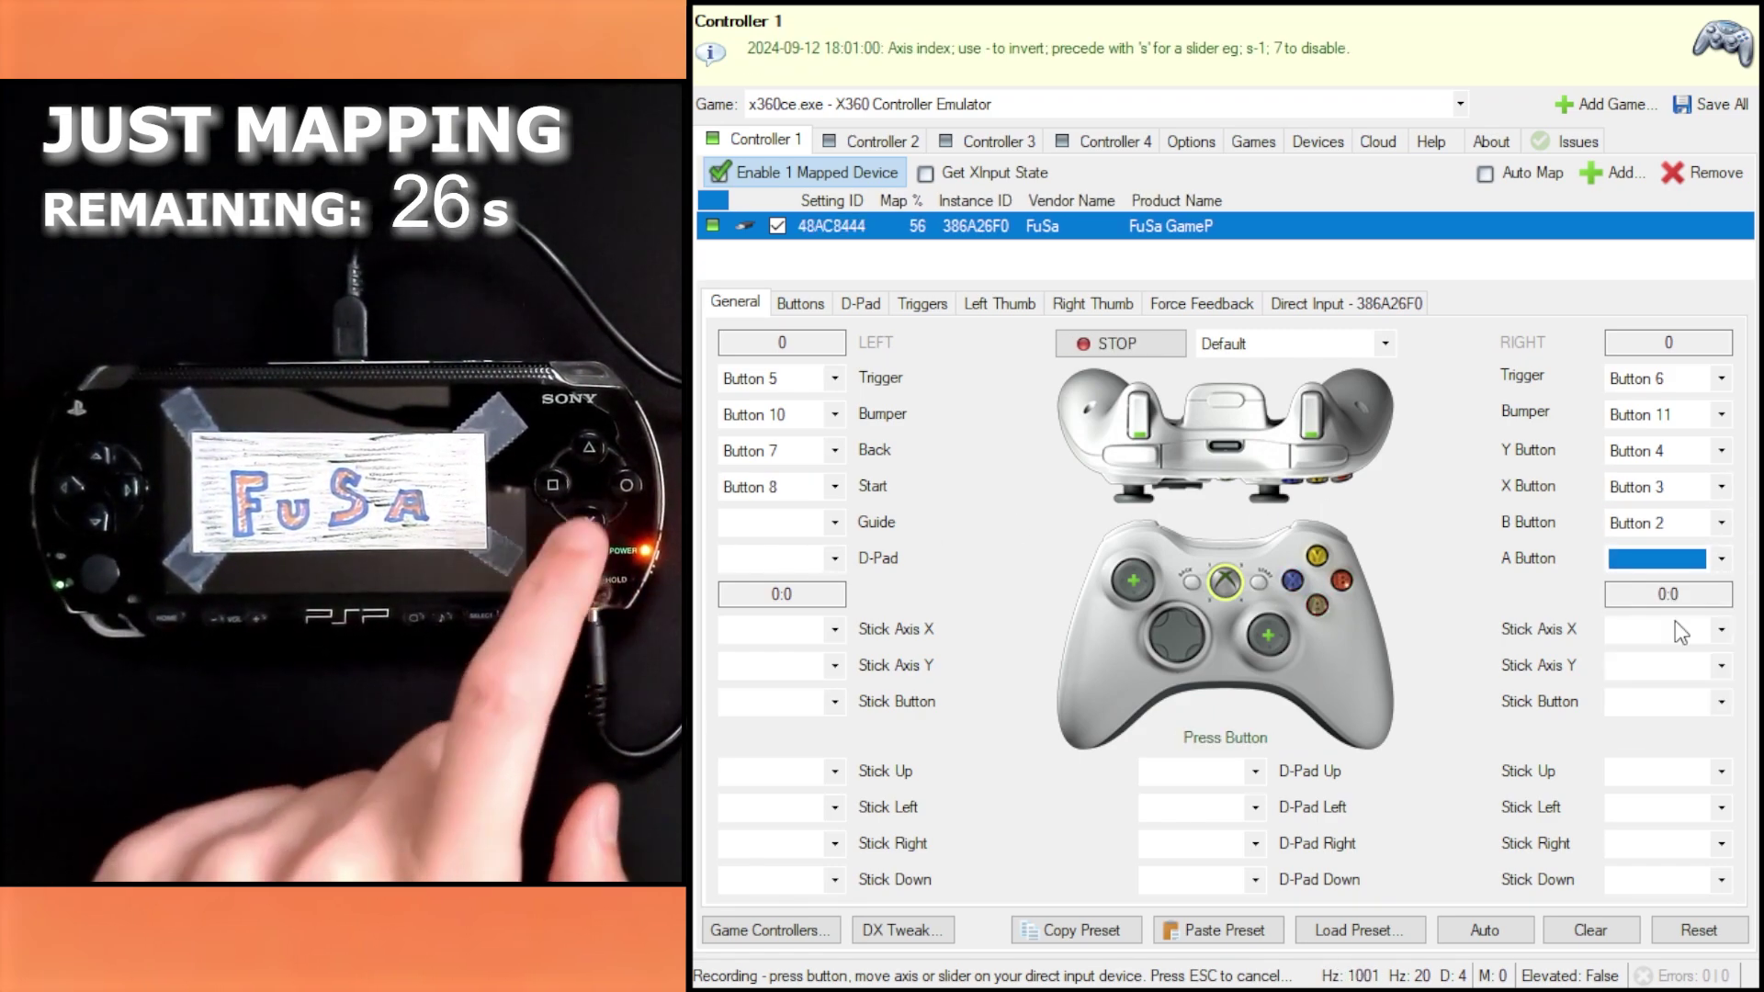
pyautogui.click(834, 524)
pyautogui.click(792, 589)
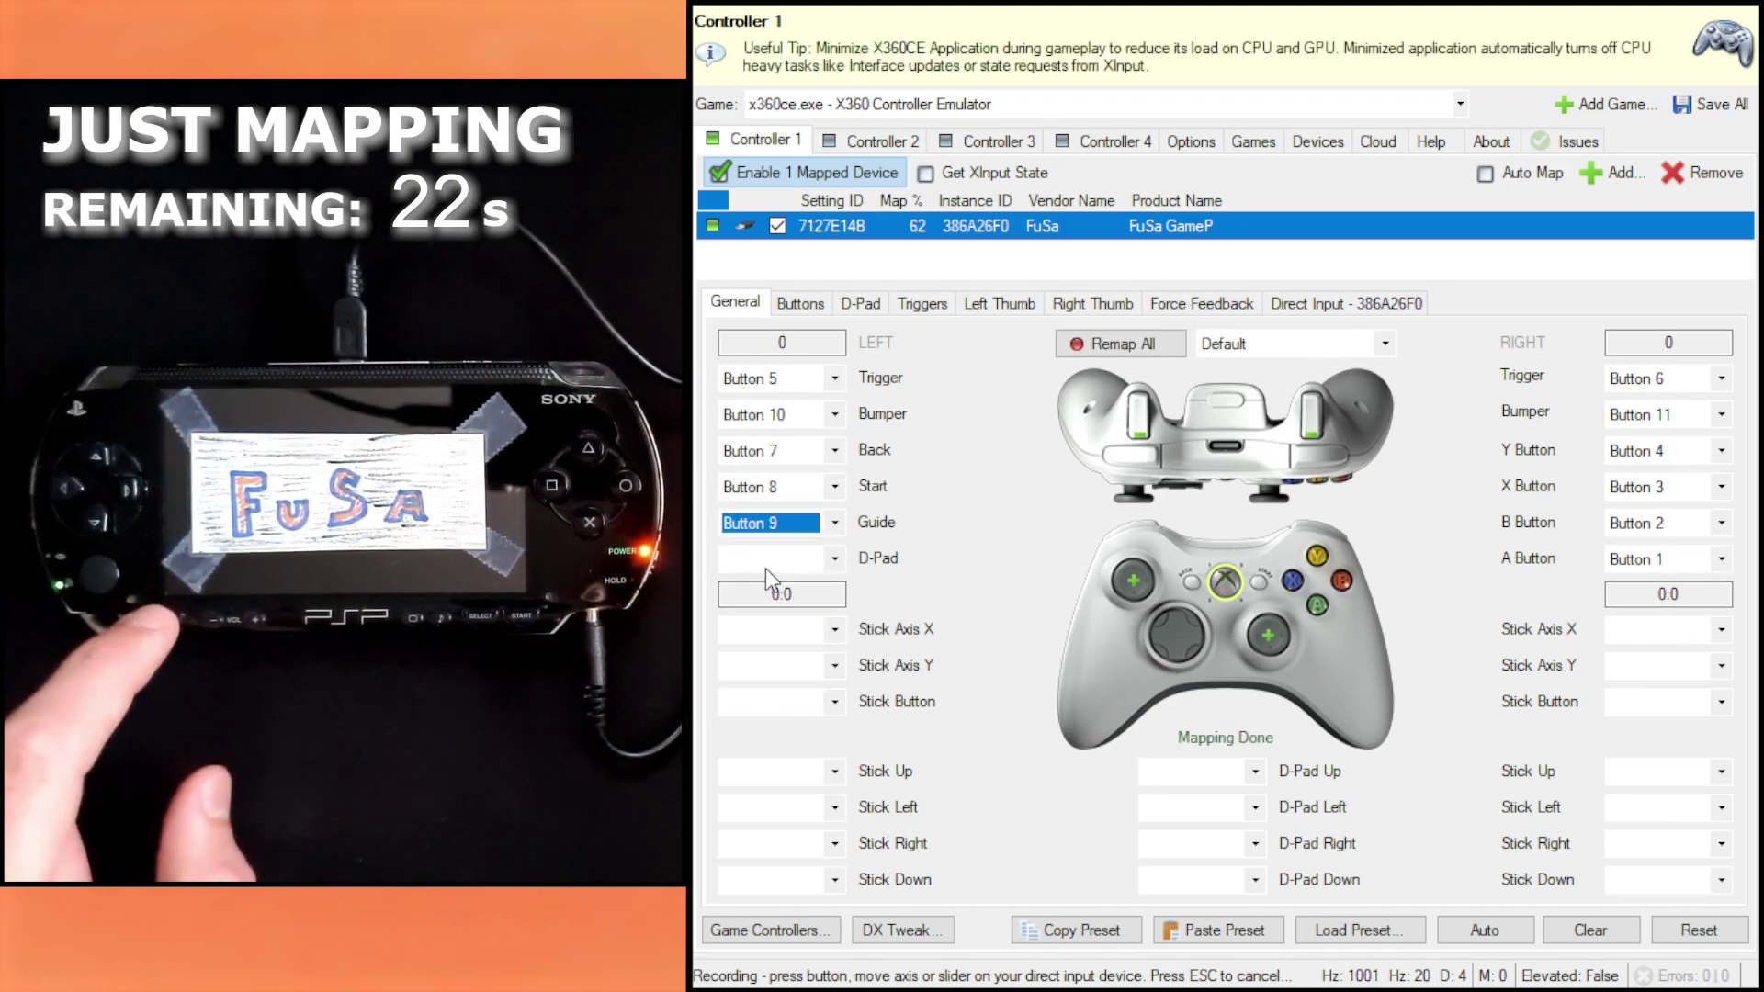
# Step: Record left stick up, left, right and down, re-recording left
pyautogui.click(833, 770)
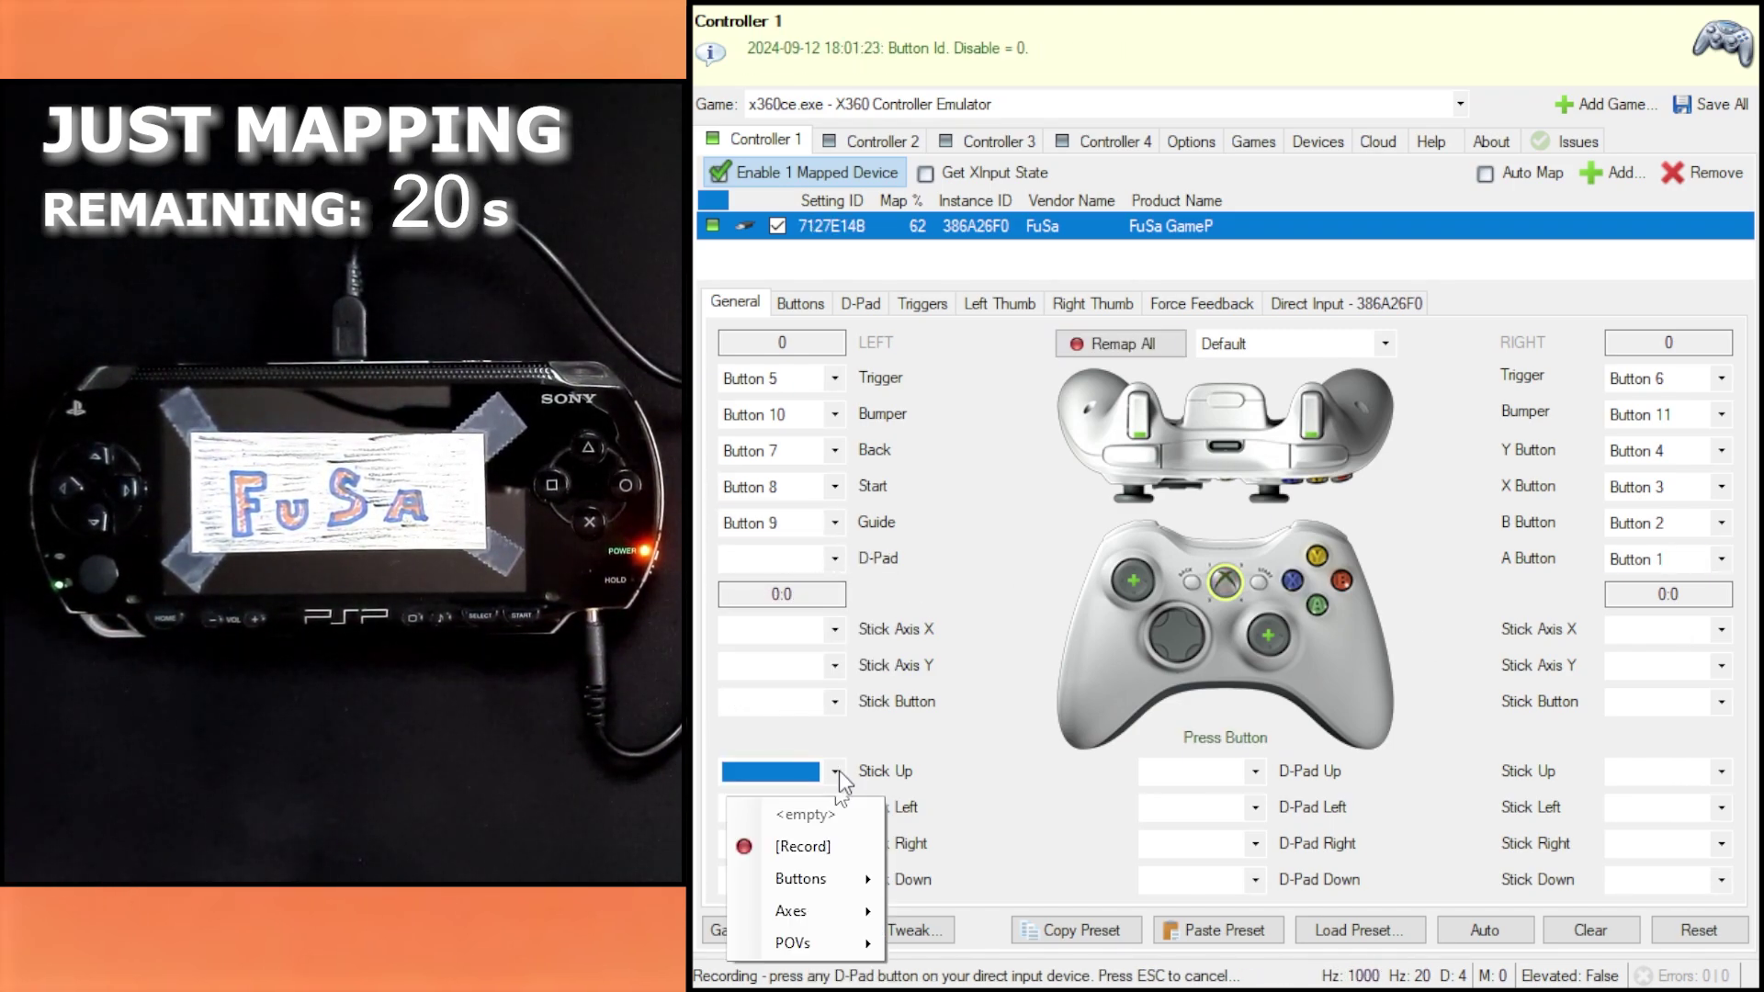
pyautogui.click(793, 843)
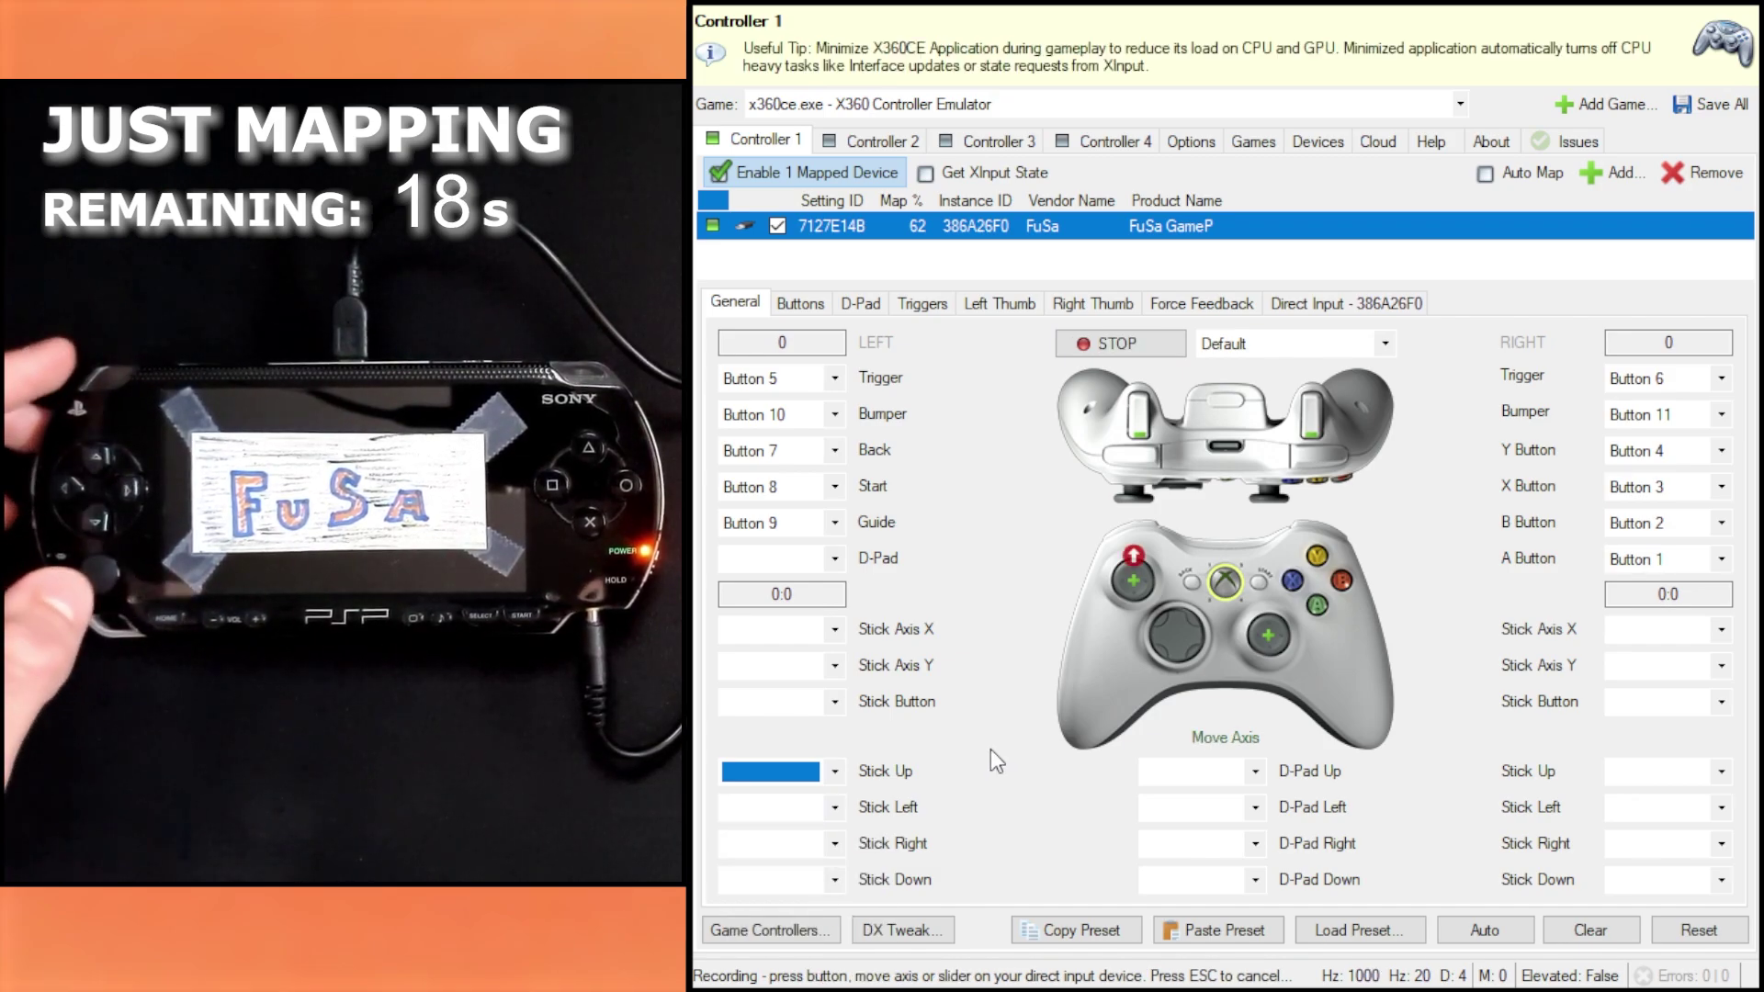
pyautogui.click(834, 807)
pyautogui.click(803, 873)
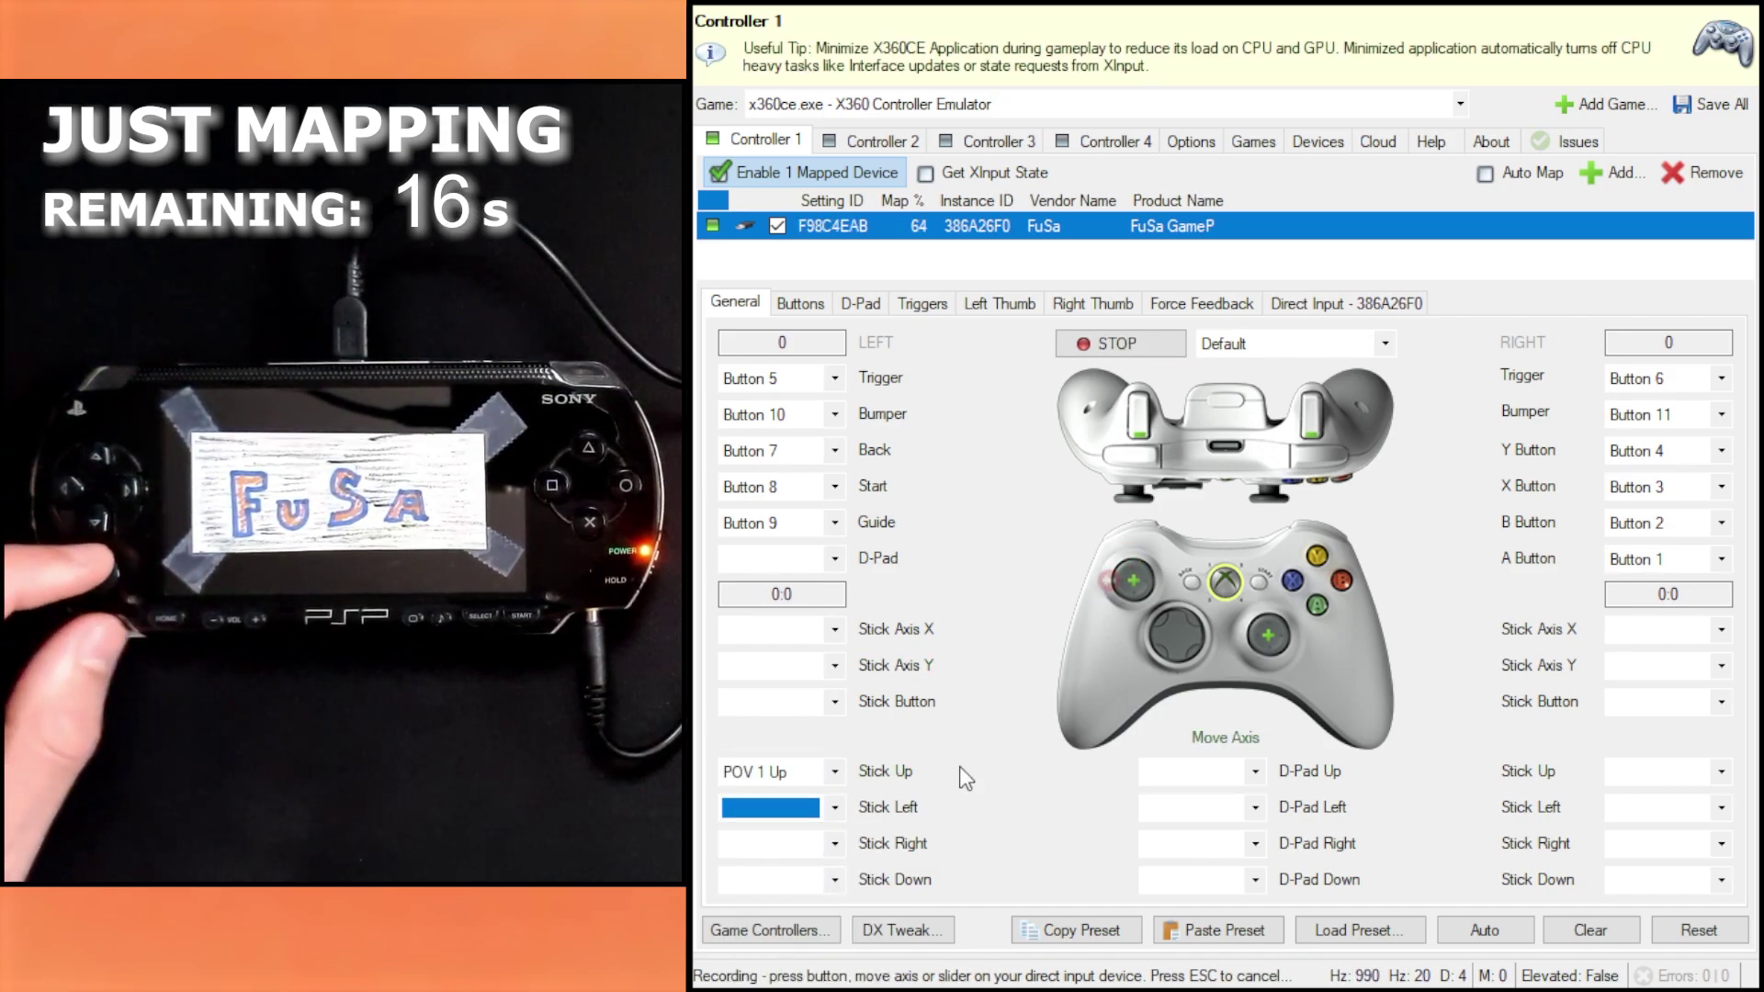
pyautogui.click(834, 843)
pyautogui.click(801, 909)
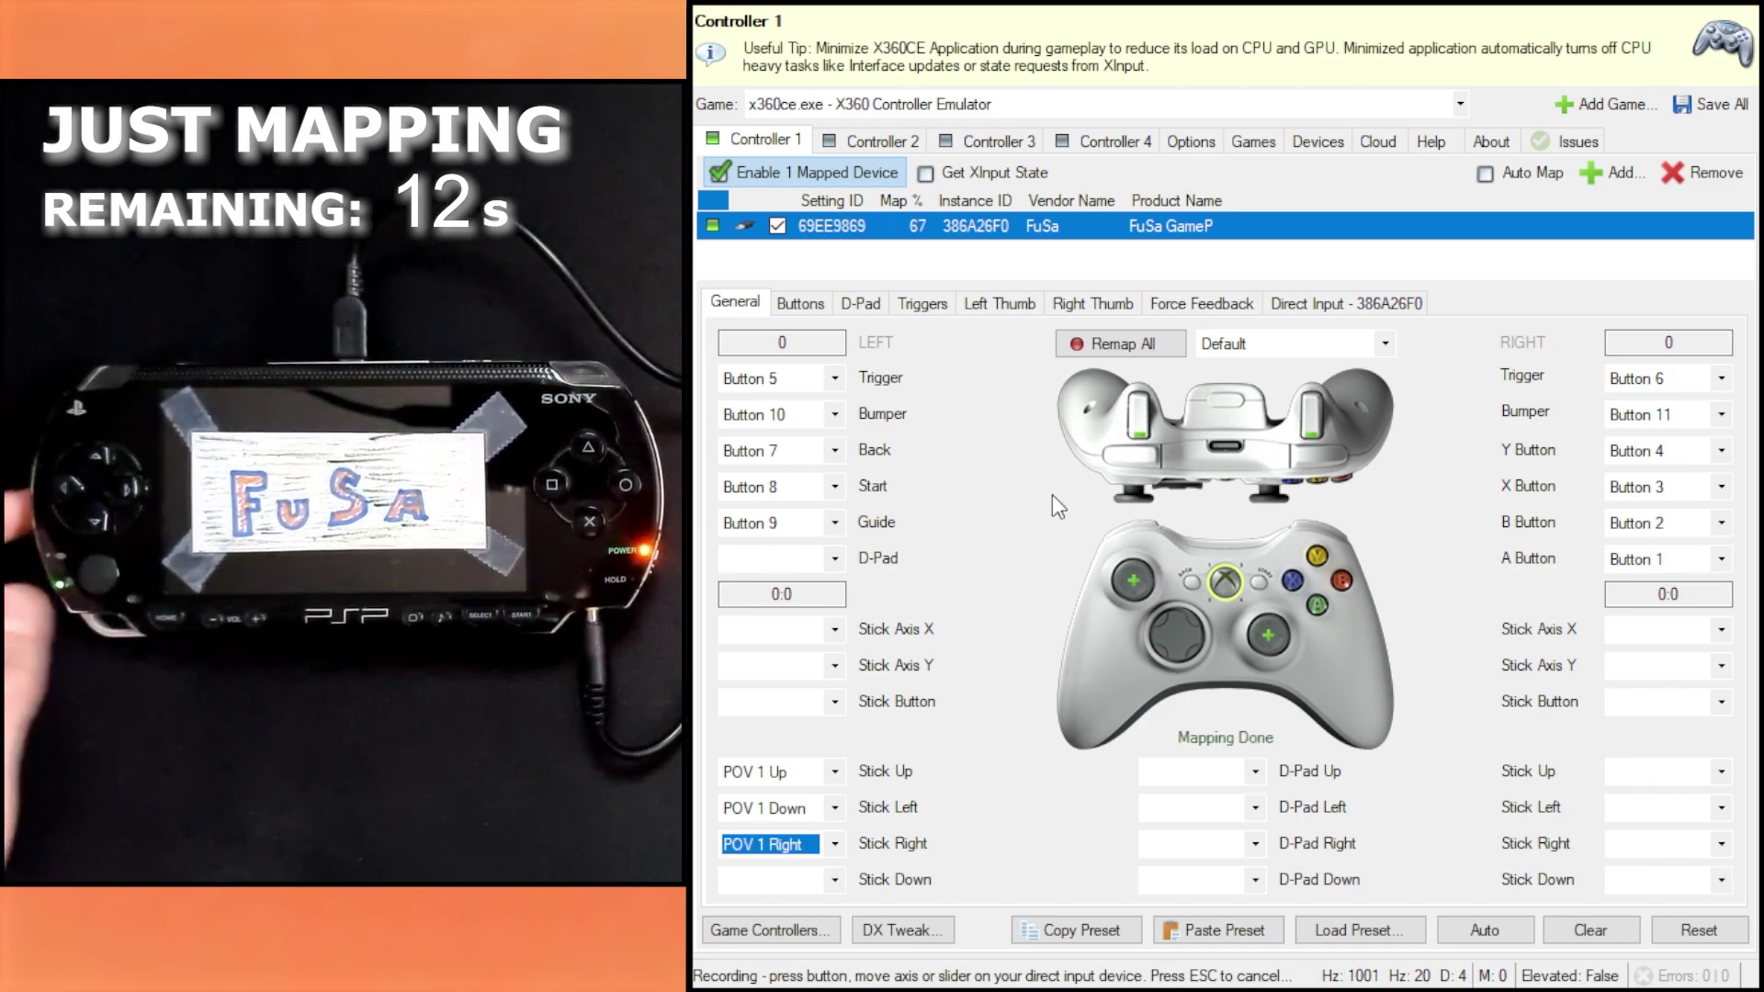
pyautogui.click(834, 877)
pyautogui.click(771, 946)
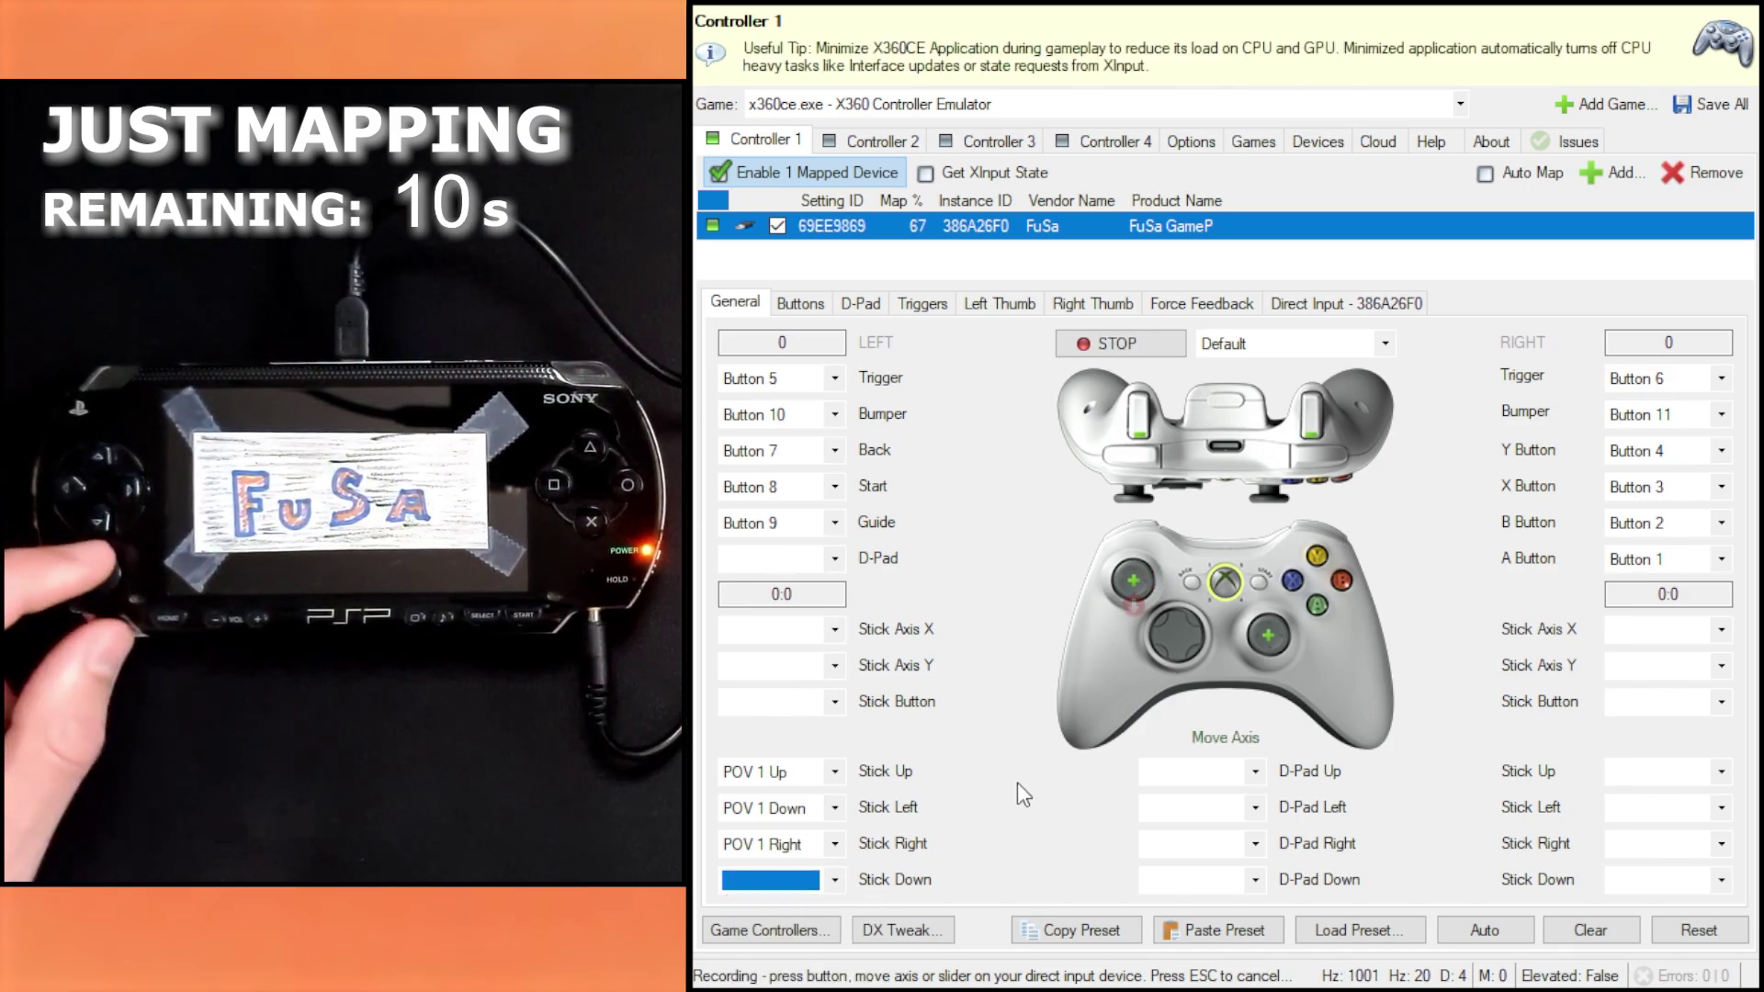
pyautogui.click(834, 808)
pyautogui.click(772, 873)
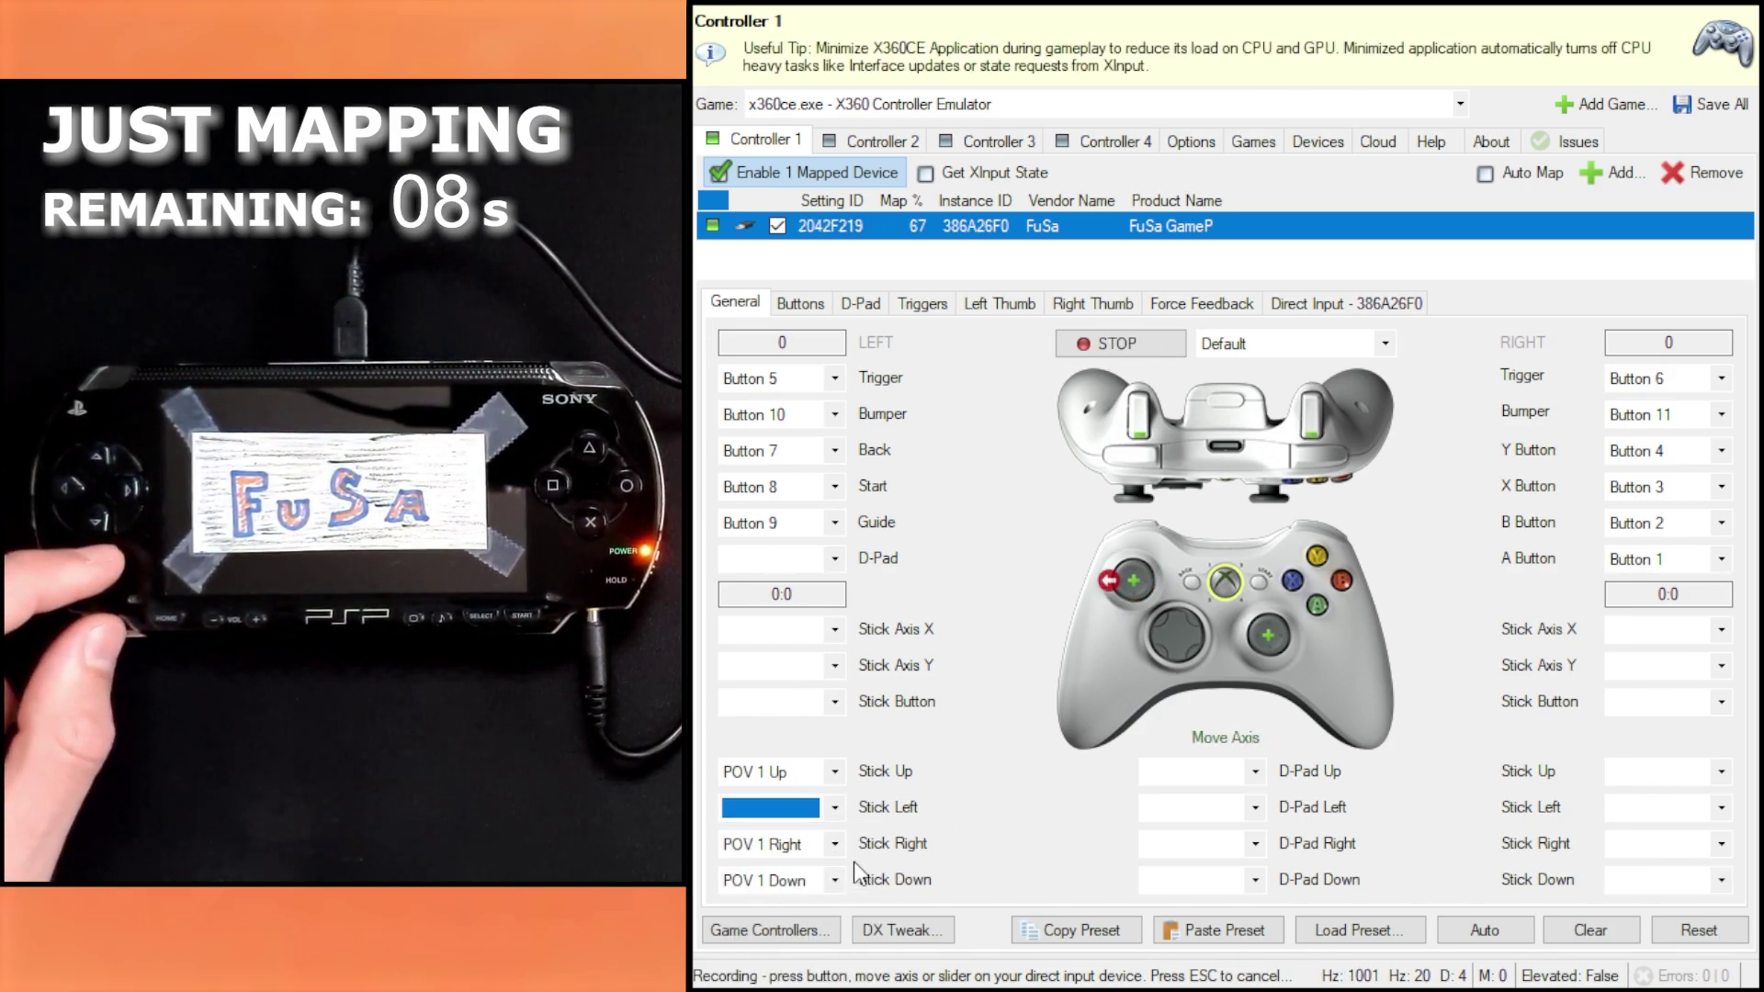
# Step: Record the D-pad up, left, right and down directions
pyautogui.click(1255, 771)
pyautogui.click(1213, 836)
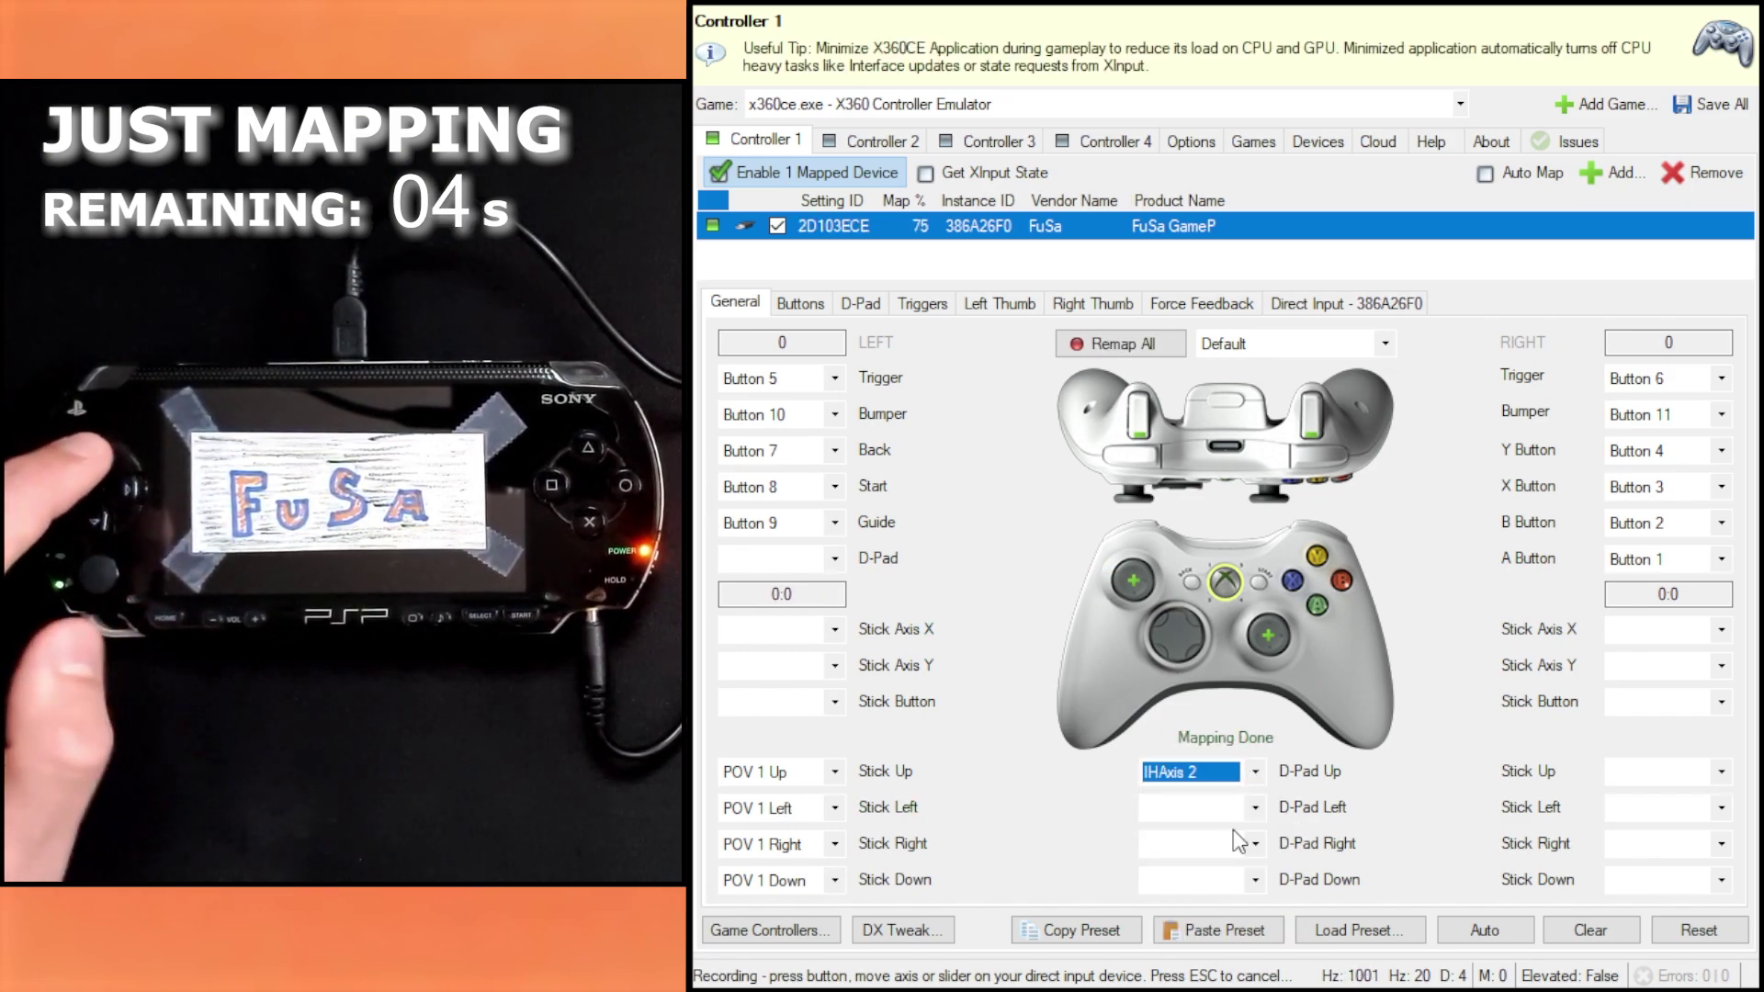
pyautogui.click(1254, 807)
pyautogui.click(1217, 872)
pyautogui.click(1254, 844)
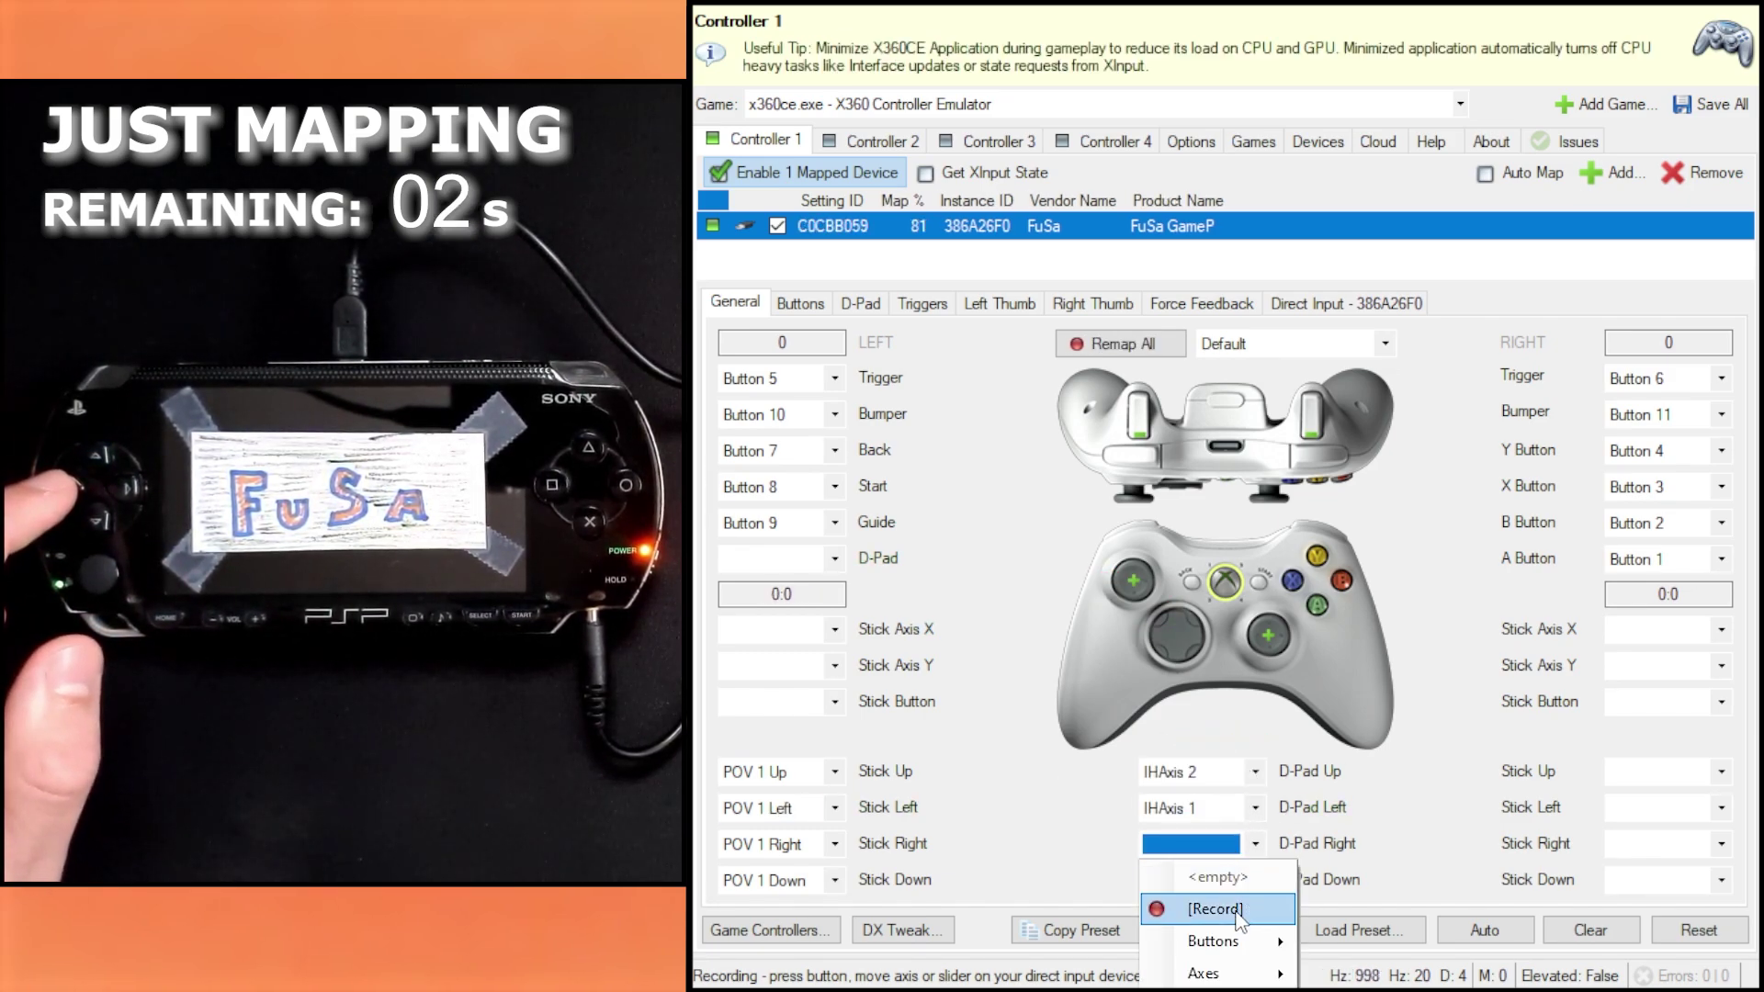
pyautogui.click(1215, 909)
pyautogui.click(1254, 879)
pyautogui.click(1216, 944)
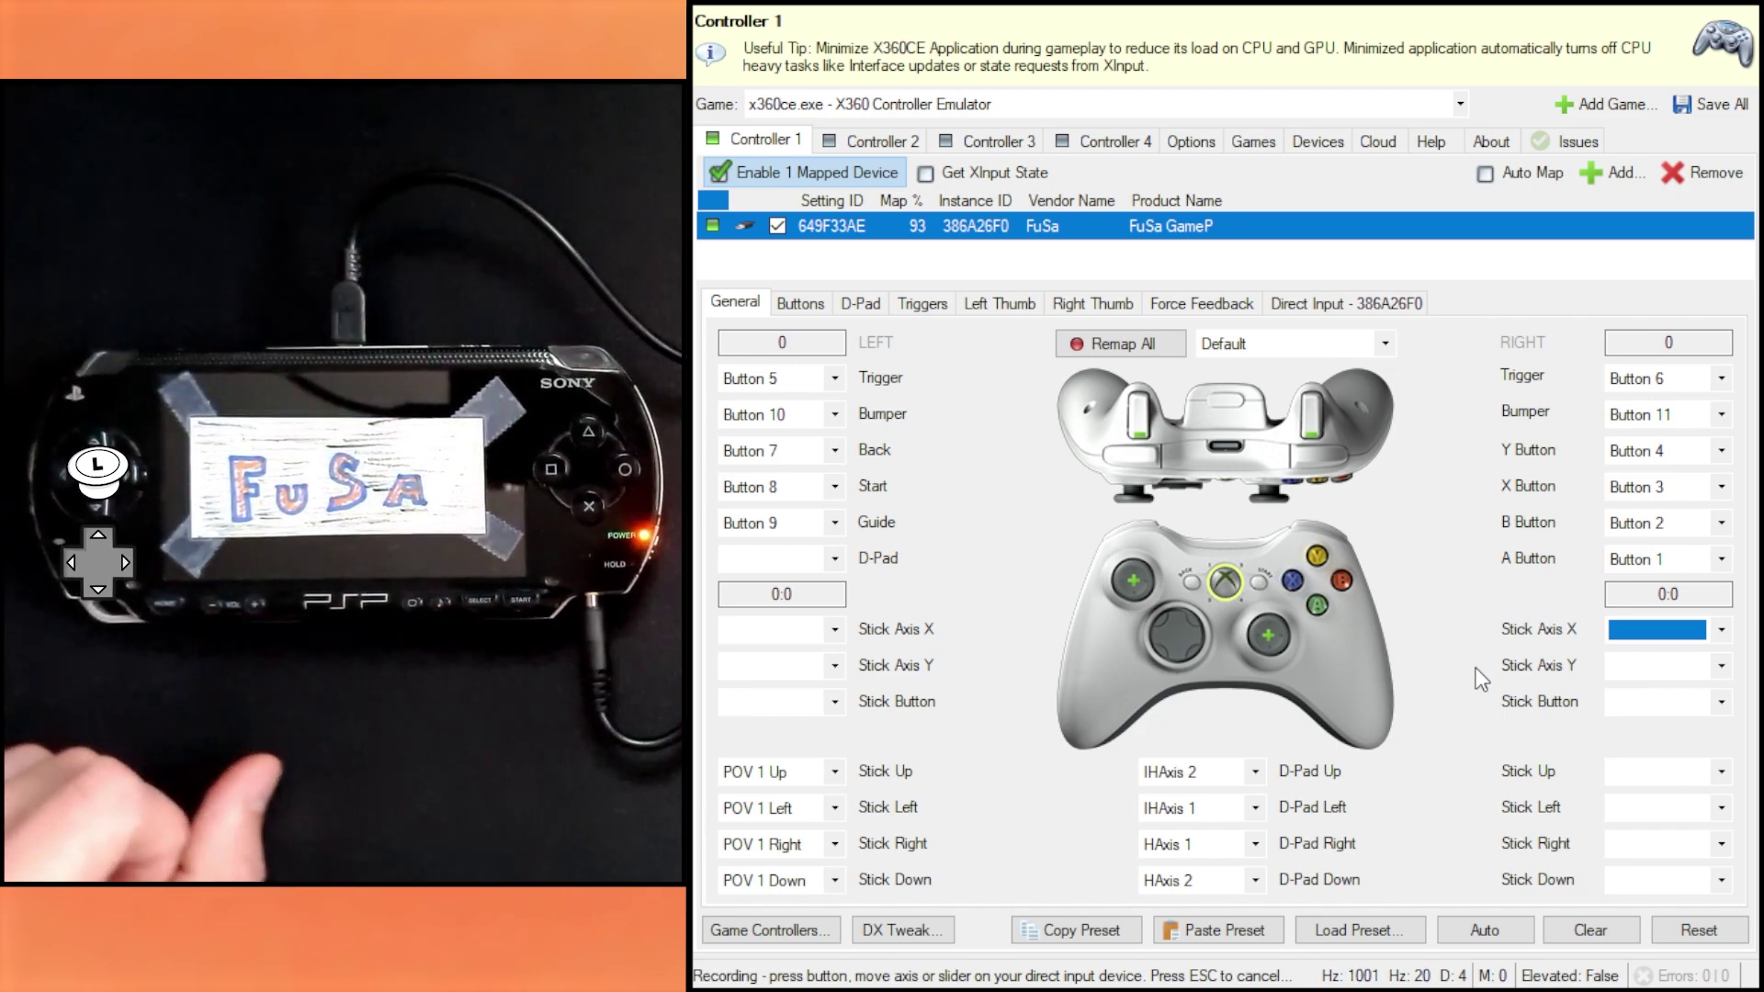
# Step: Record the right stick X axis as Axis 6 and Y axis as IAxis 3
pyautogui.click(1722, 630)
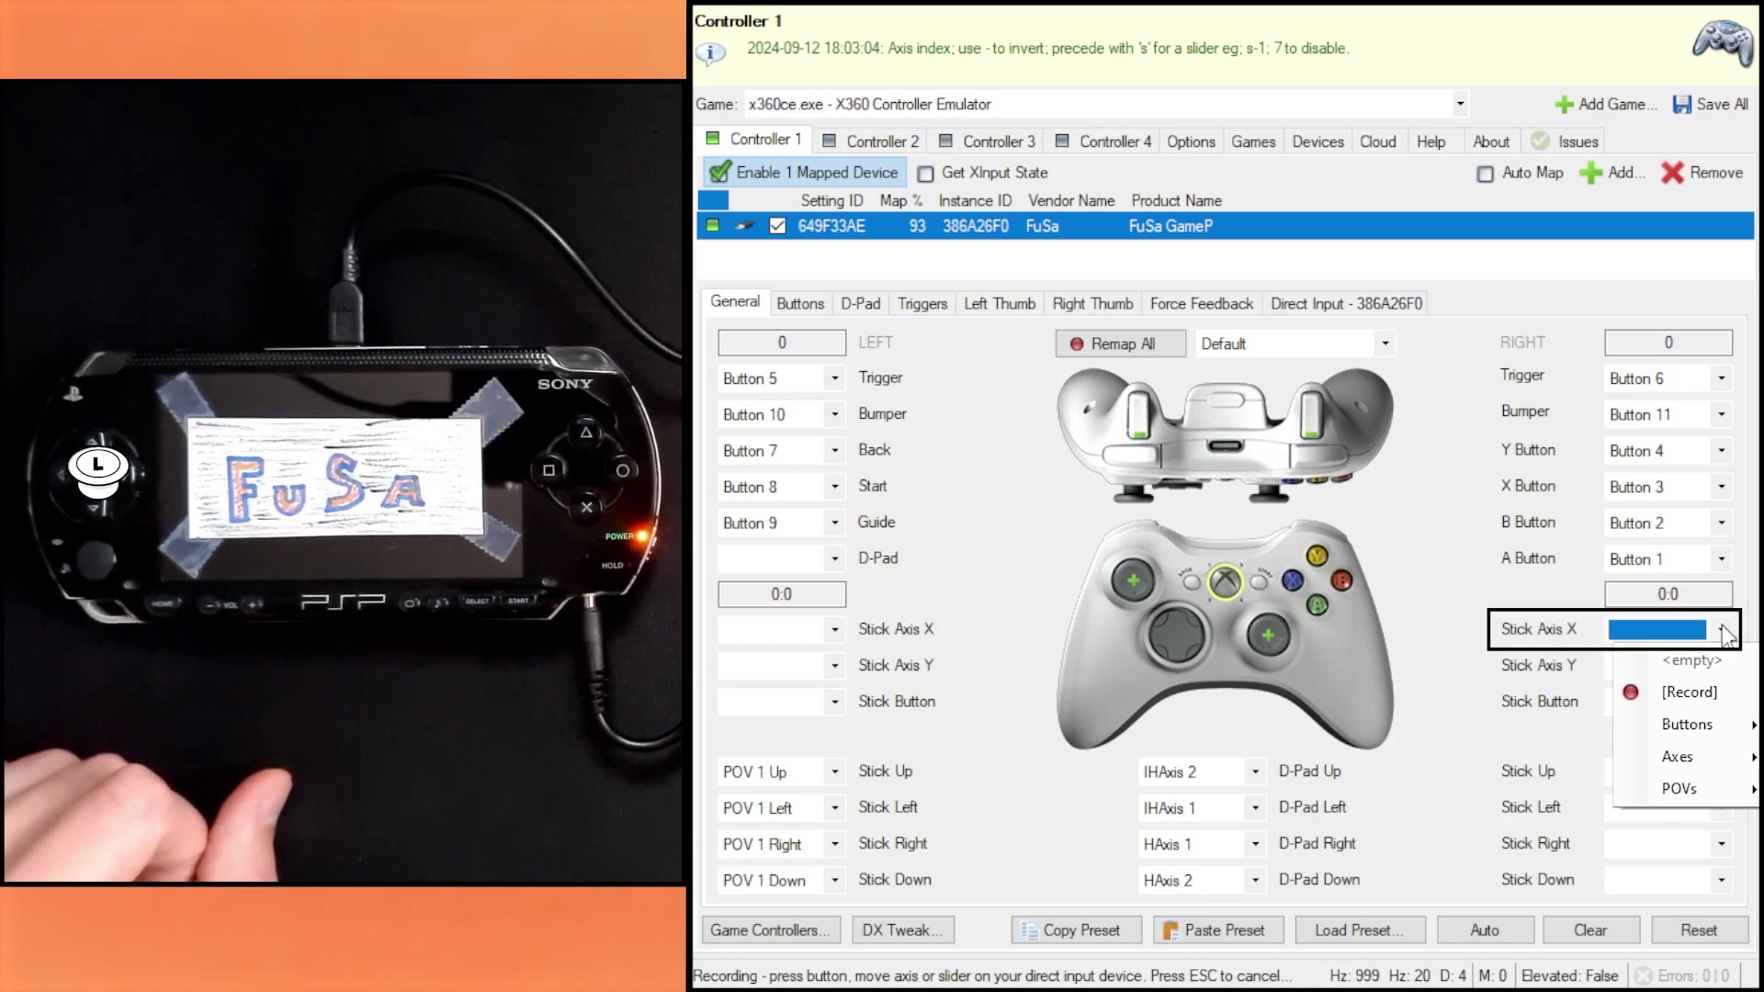
pyautogui.click(1684, 701)
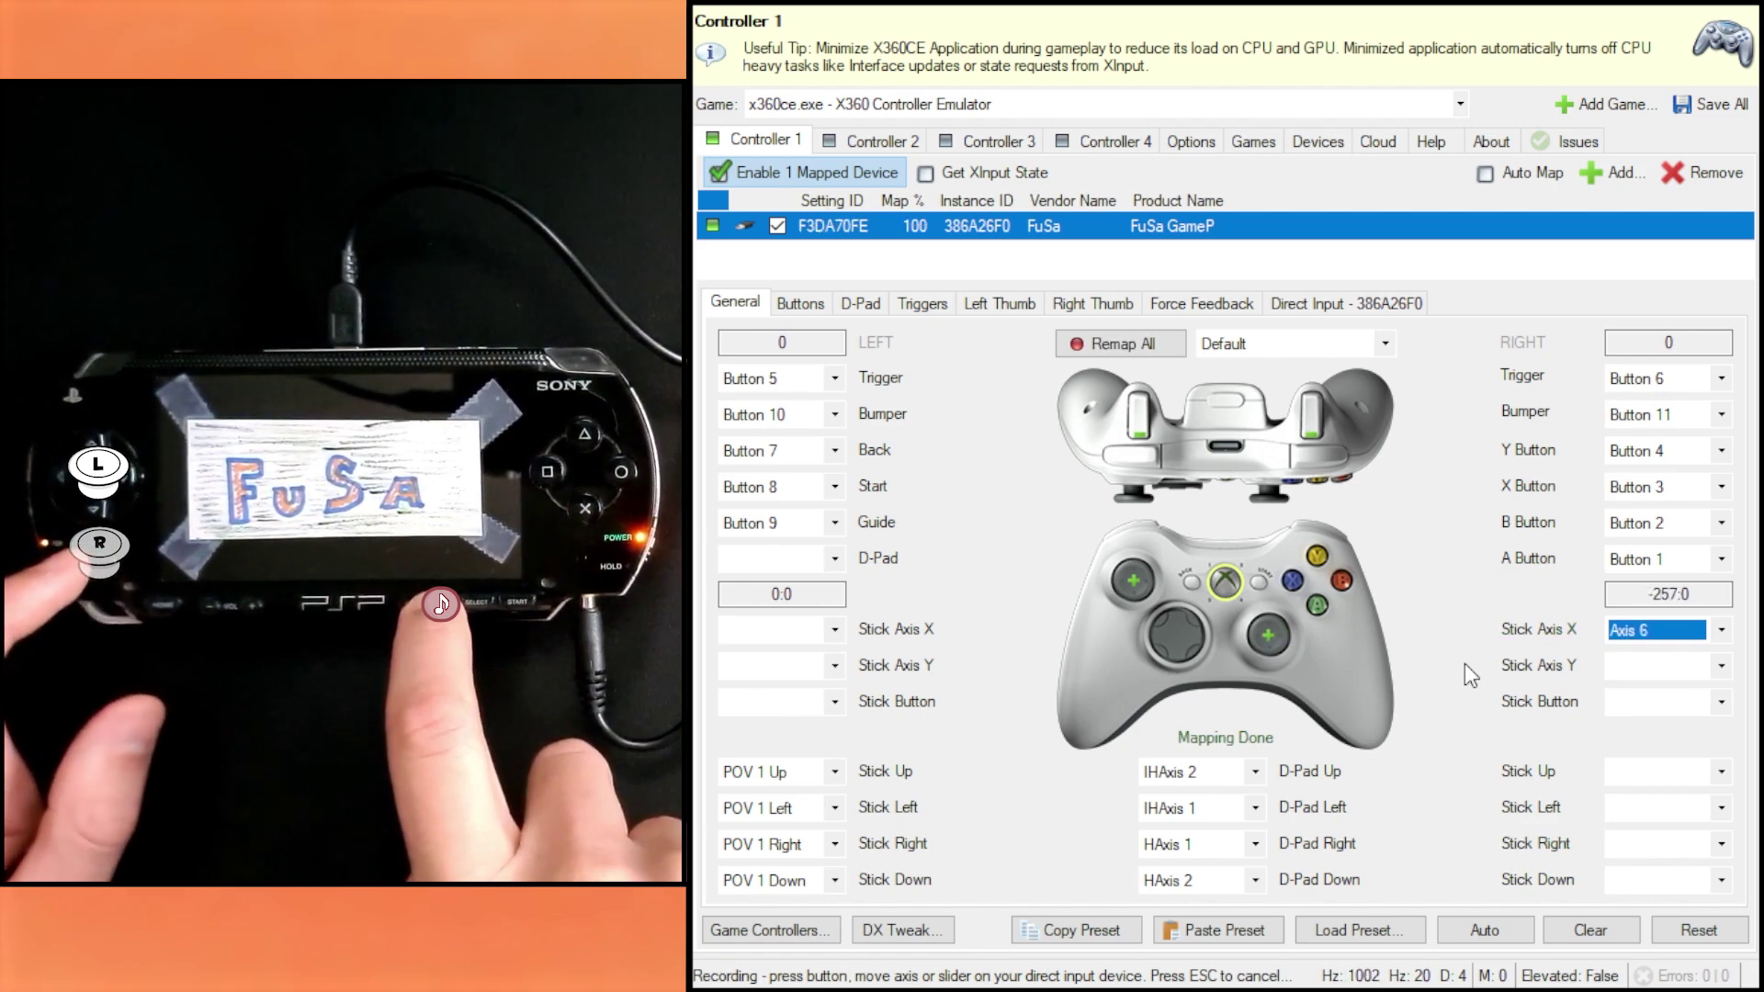
pyautogui.click(1722, 666)
pyautogui.click(1696, 729)
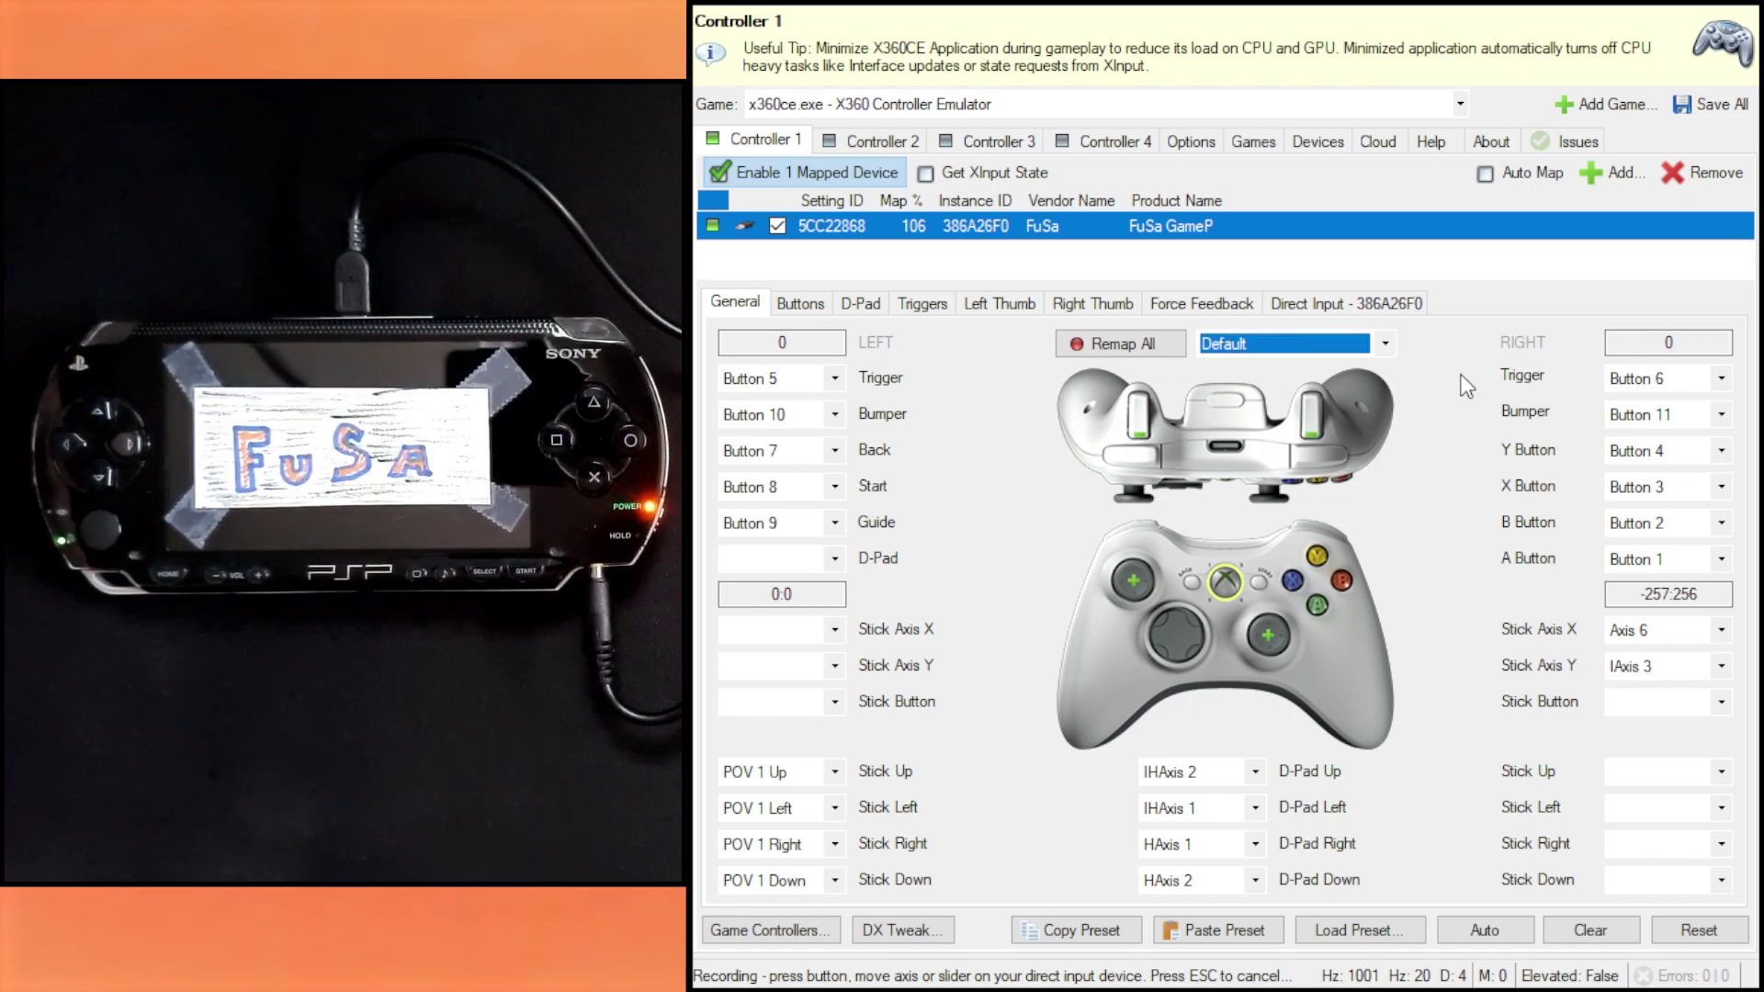
# Step: Save All of Controller 1's mappings, then minimize the x360ce window
pyautogui.click(1717, 119)
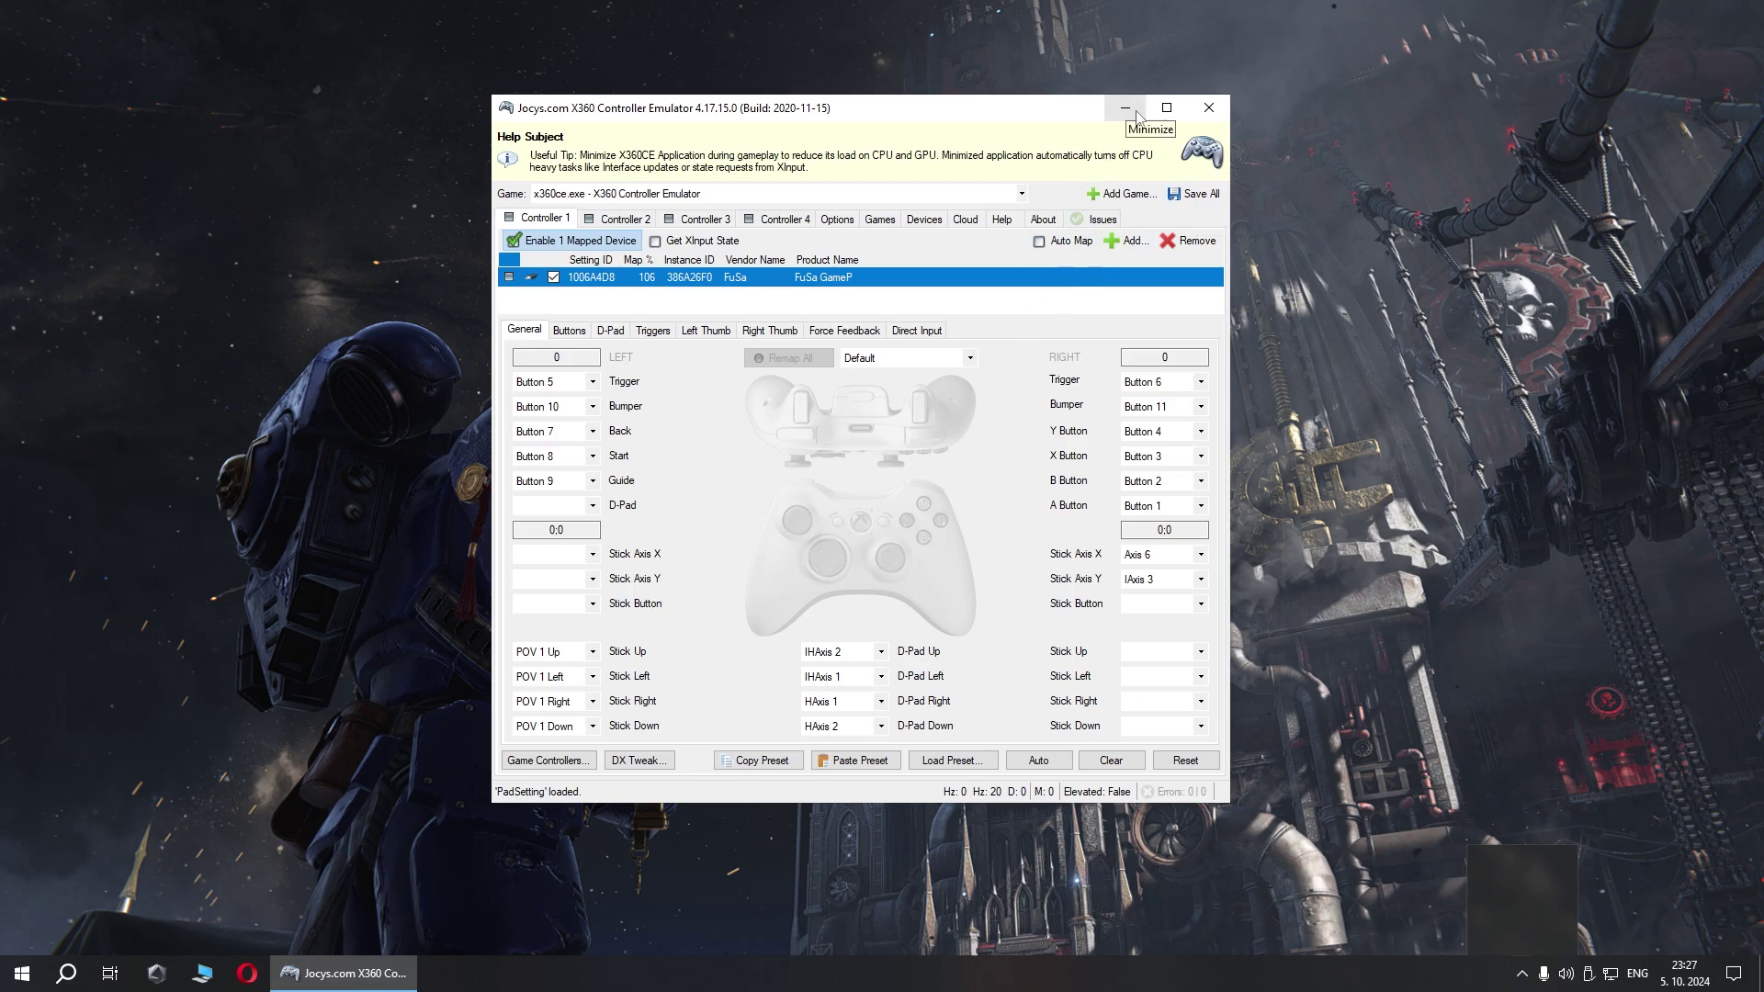
pyautogui.click(1126, 109)
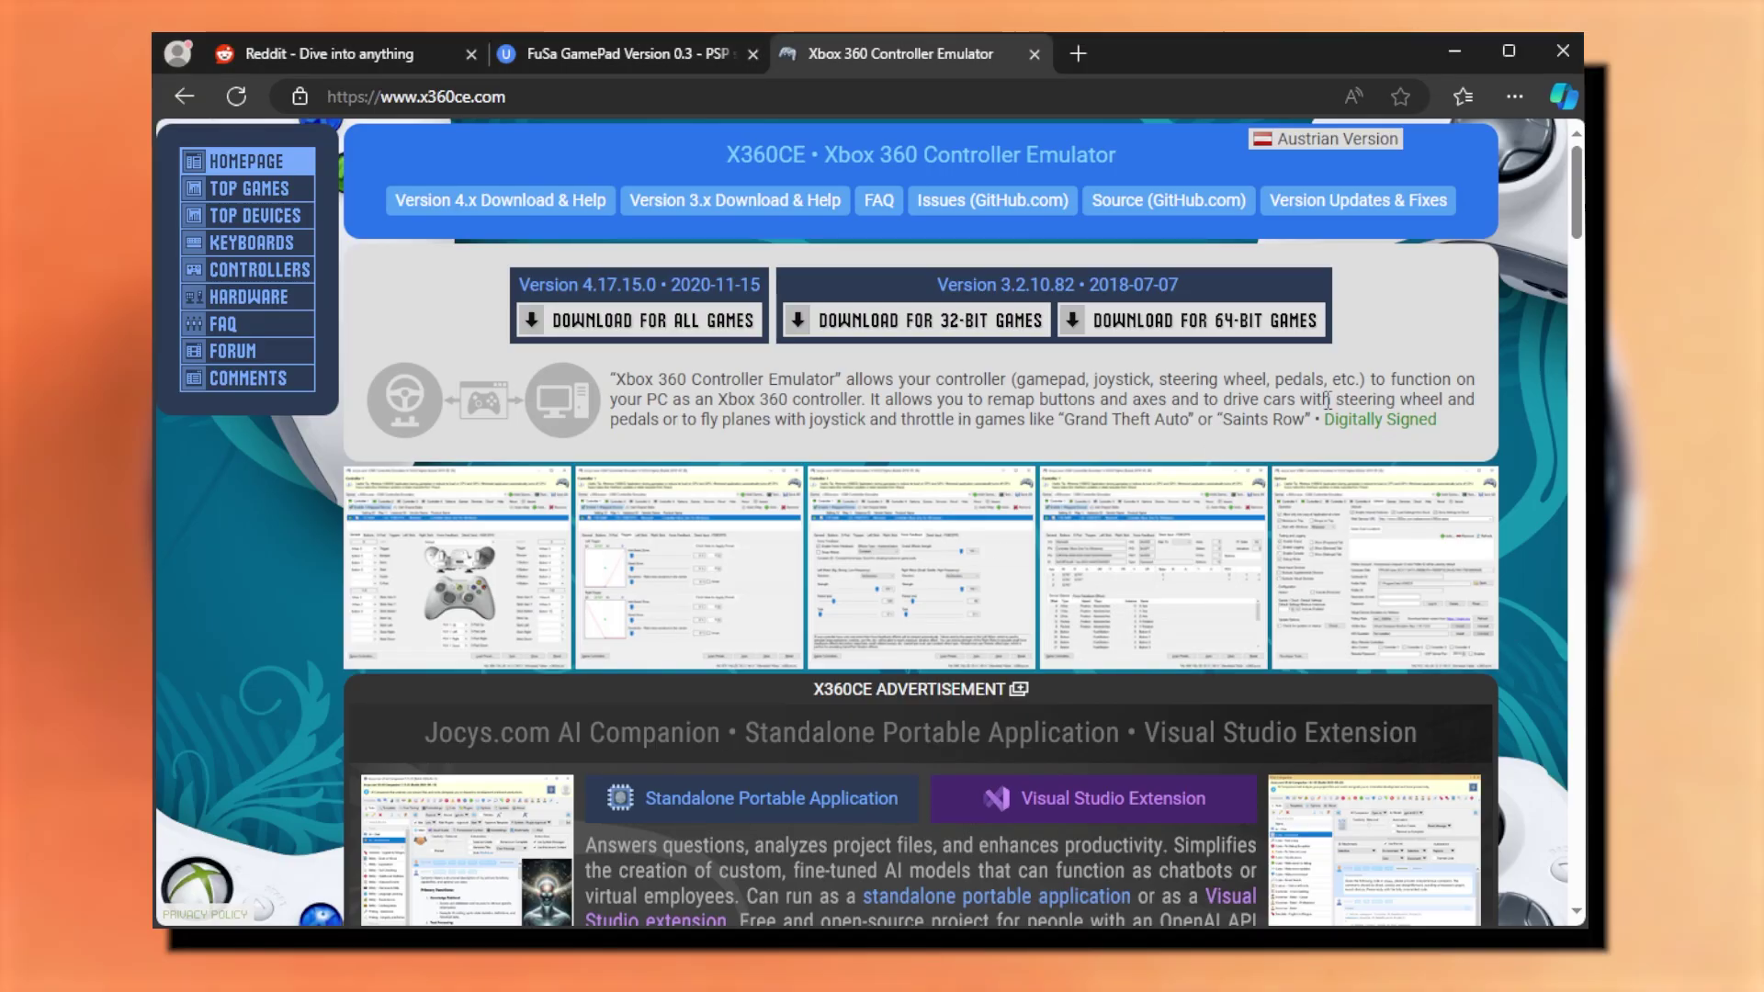
pyautogui.scroll(-4, 1367, 382)
pyautogui.scroll(-3, 1366, 382)
pyautogui.scroll(-3, 1369, 384)
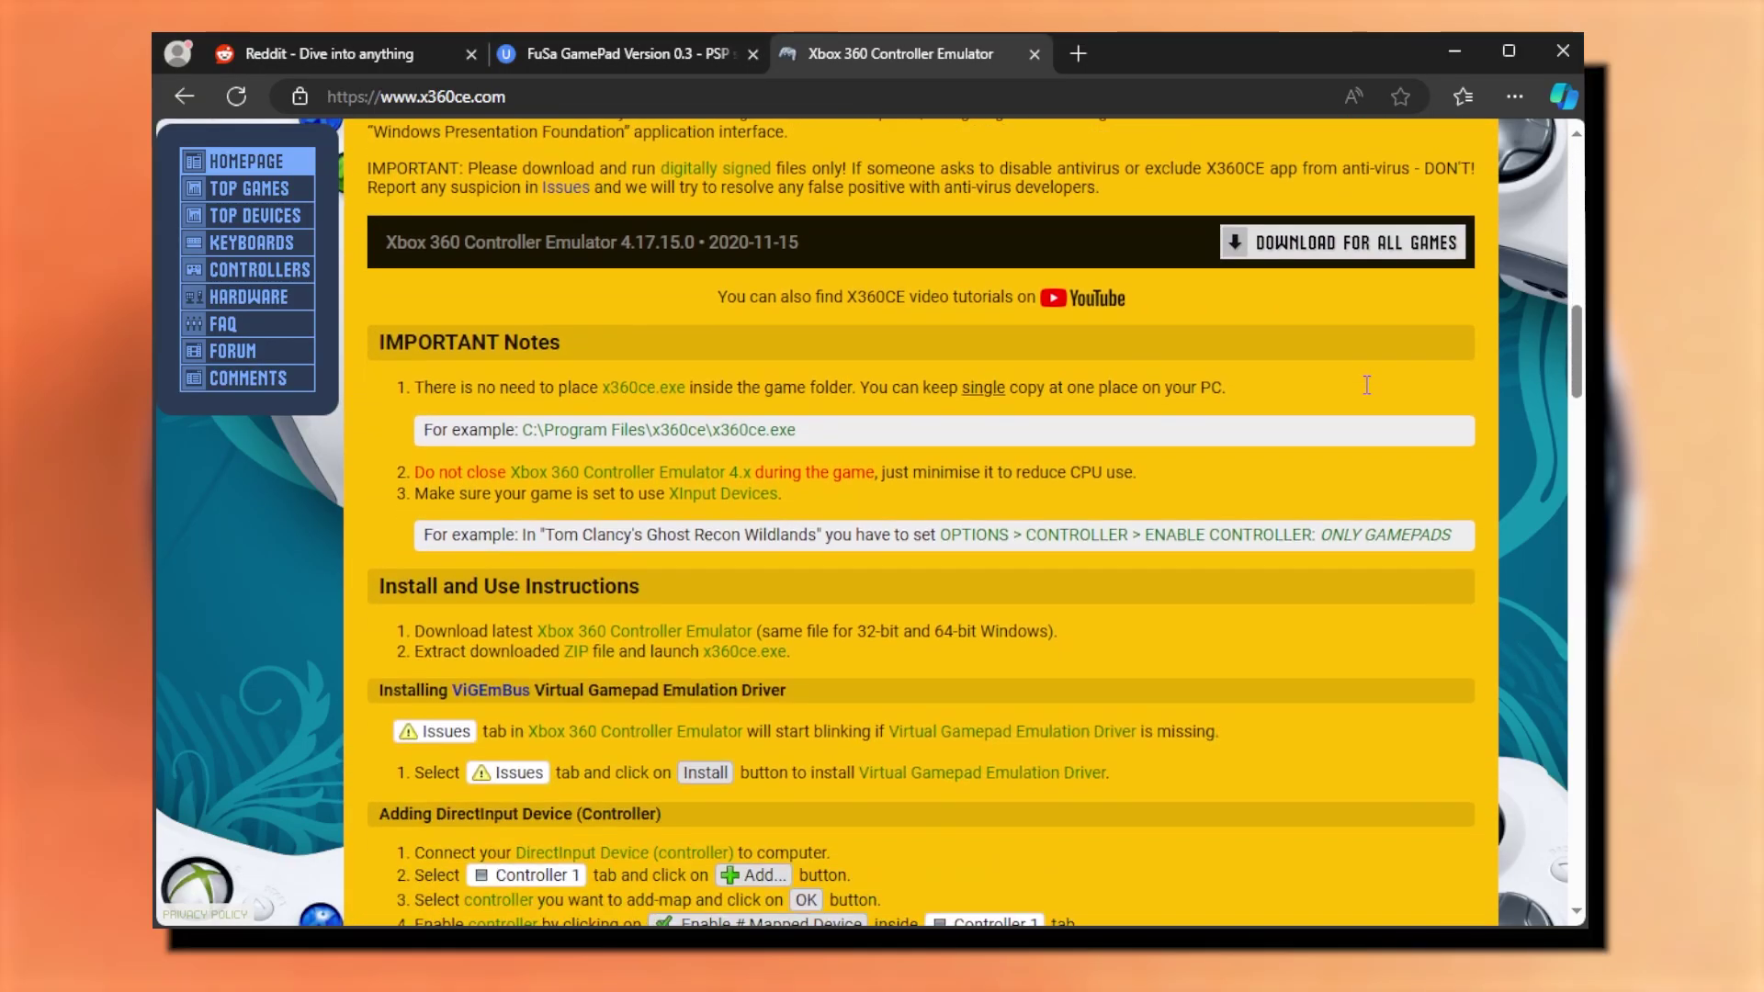